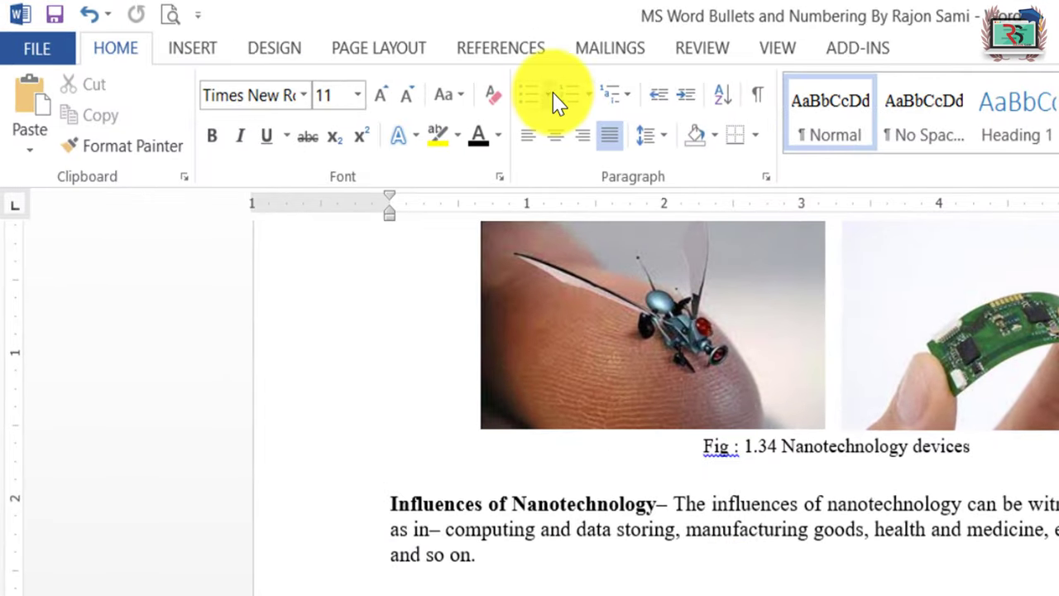
- Click through the existing bulleted and numbered example lists in the Word document
left_click(548, 94)
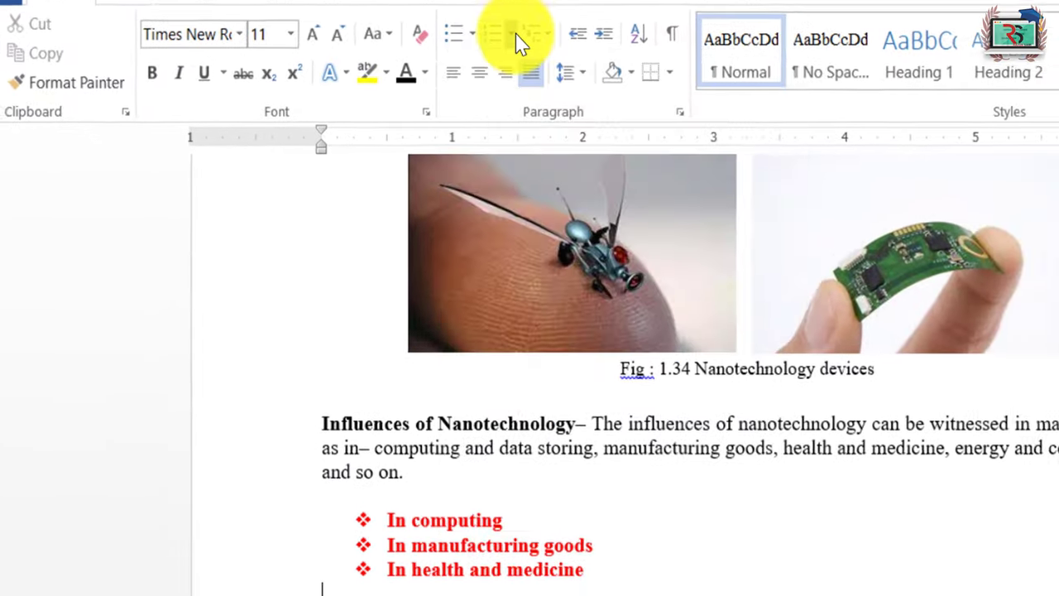
left_click(586, 571)
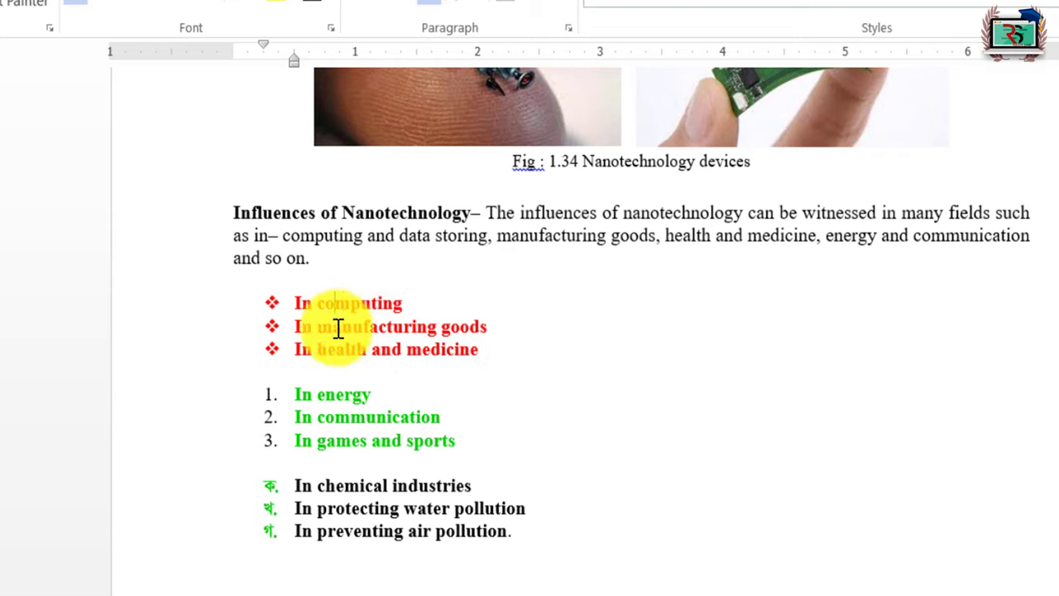
left_click(273, 303)
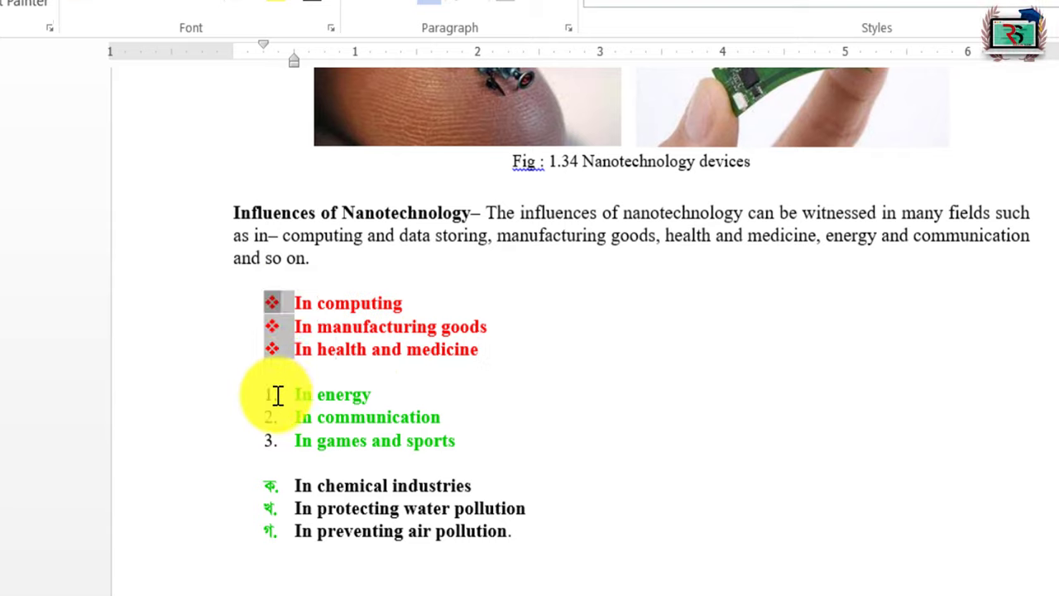
left_click(273, 396)
left_click(546, 420)
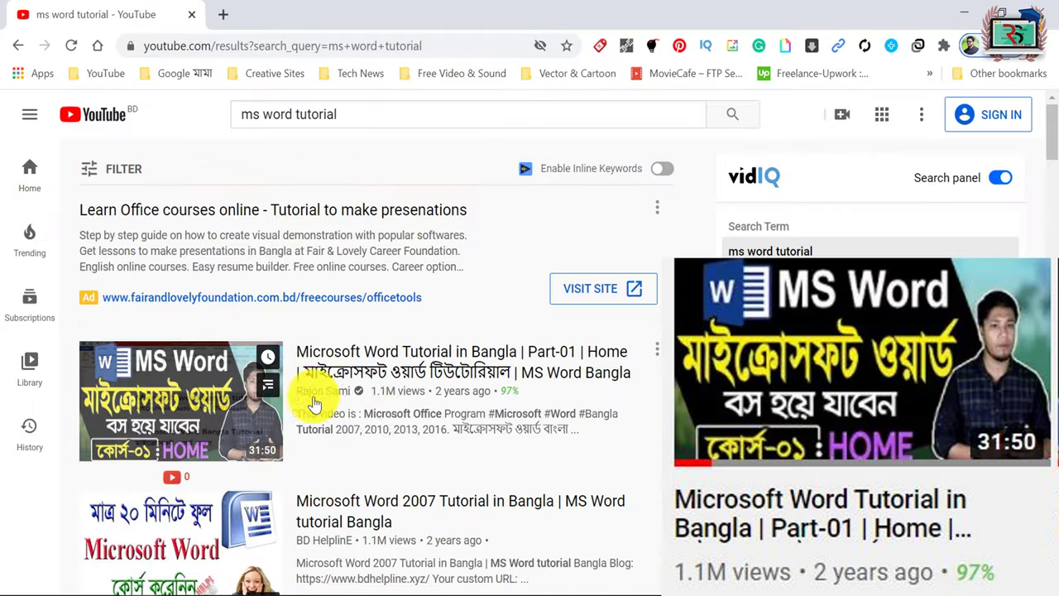
- Open the 'Microsoft Word Tutorial in Bangla Part-01' video and scroll down its watch page
left_click(441, 373)
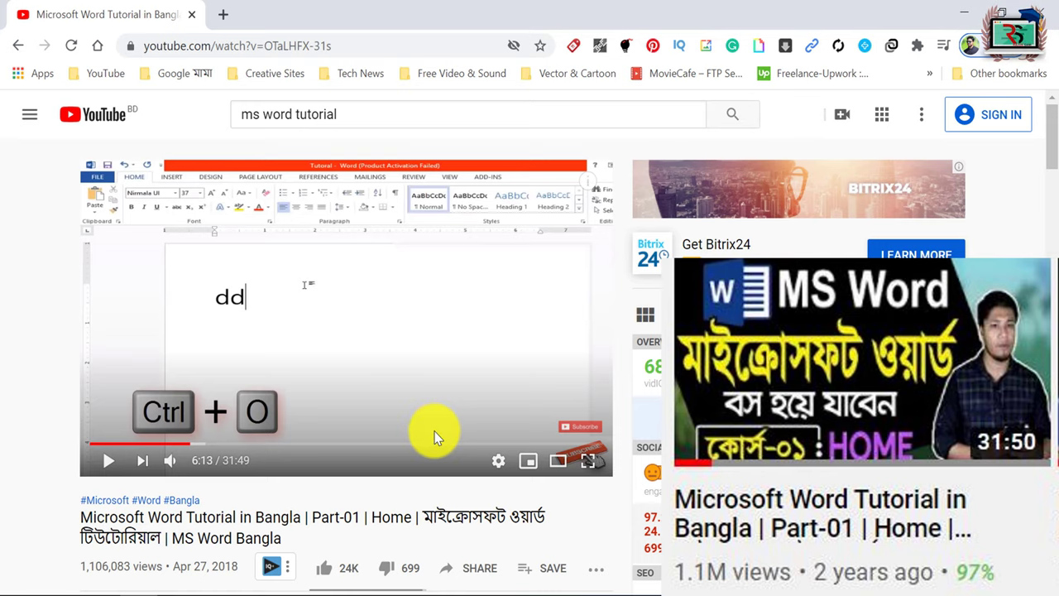
scroll(436, 438, "down", 2)
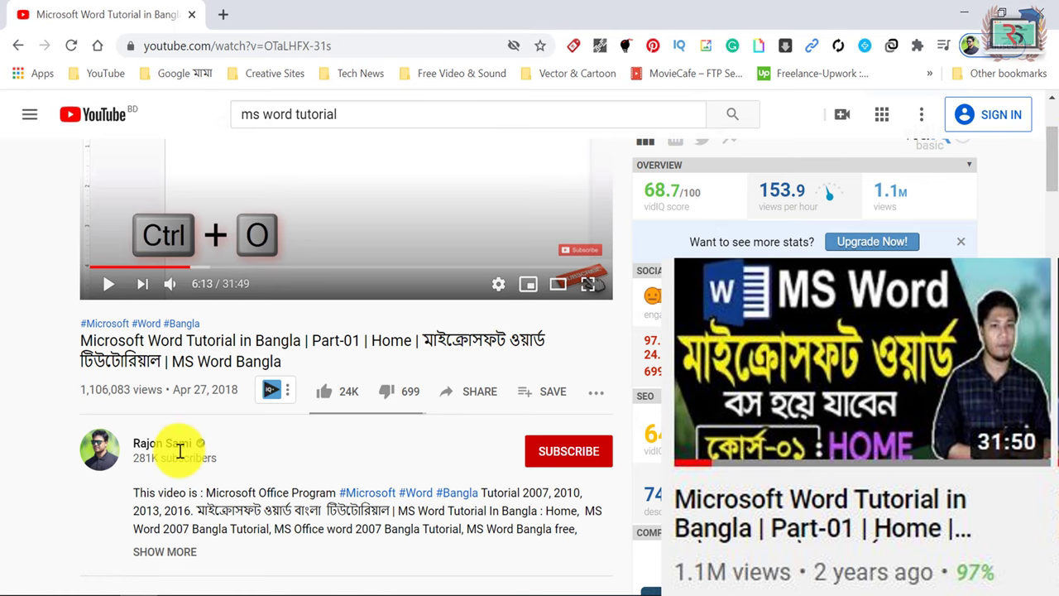
left_click_drag(1050, 165, 1050, 214)
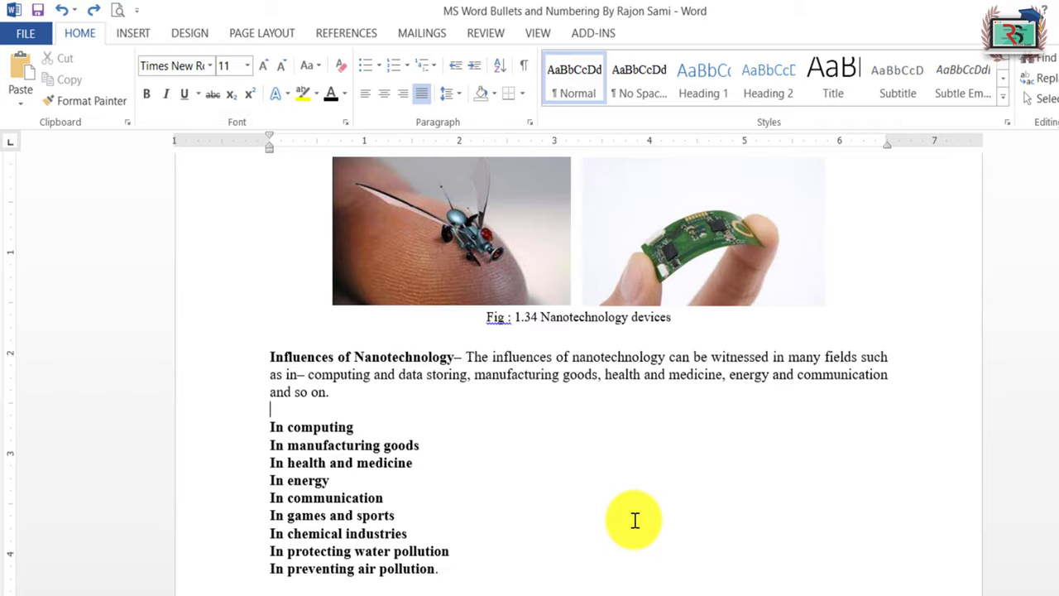
left_click(333, 356)
left_click_drag(288, 427, 284, 584)
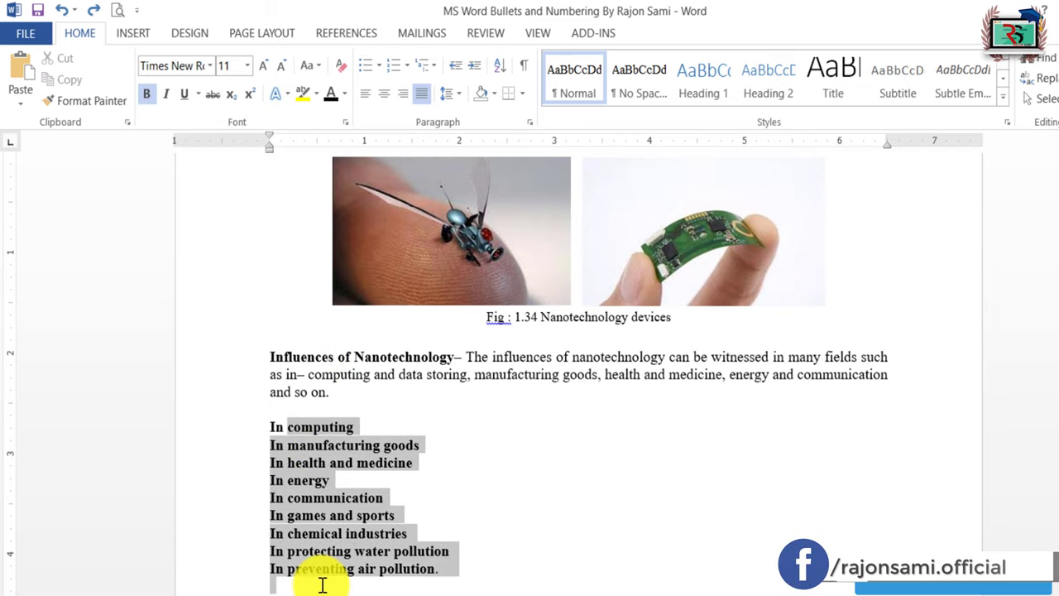
left_click(638, 496)
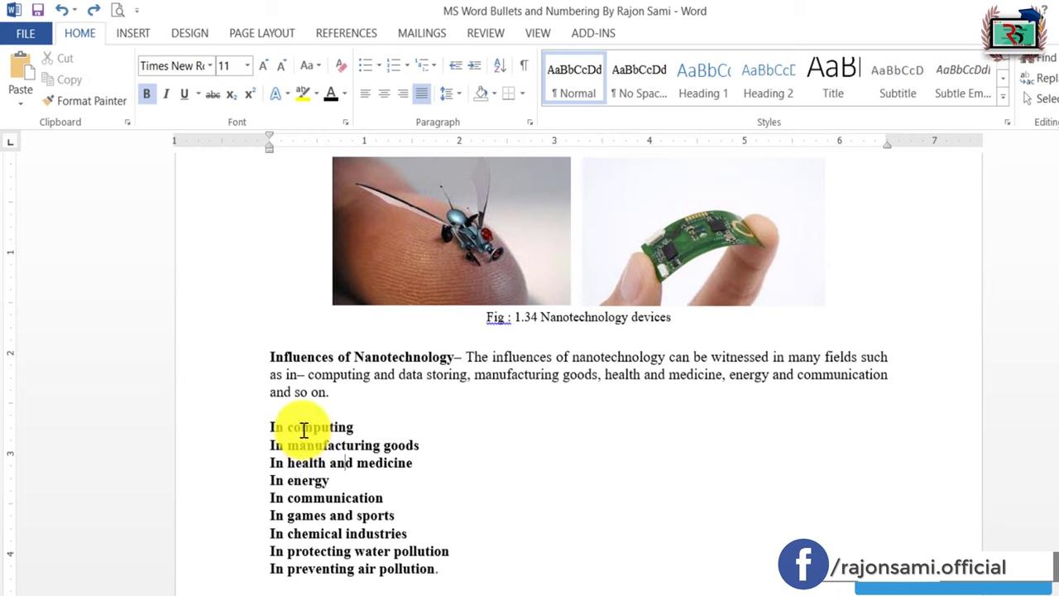
left_click(364, 427)
left_click_drag(287, 427, 332, 563)
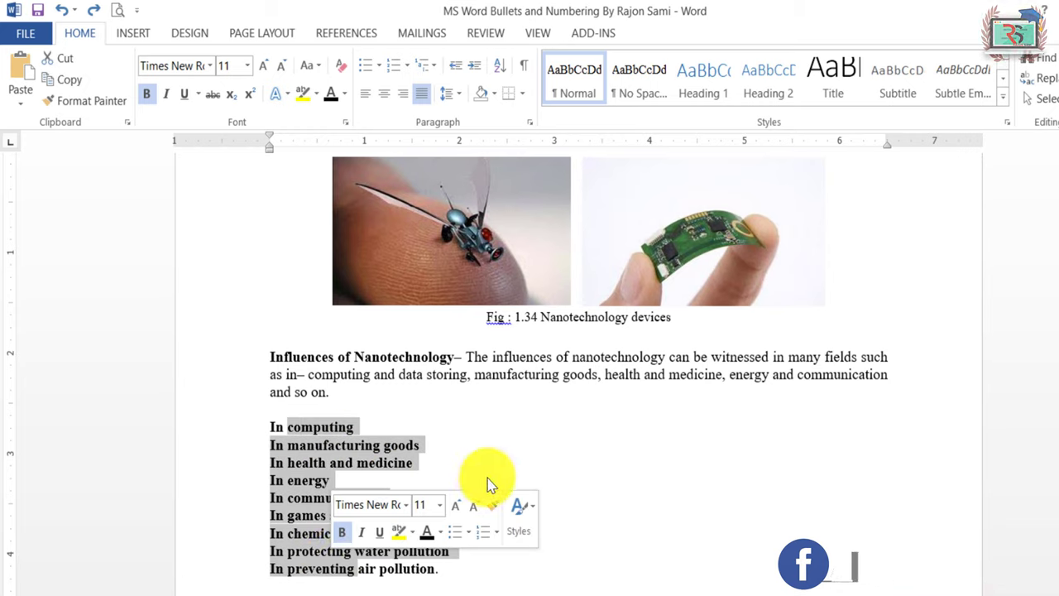
left_click(524, 454)
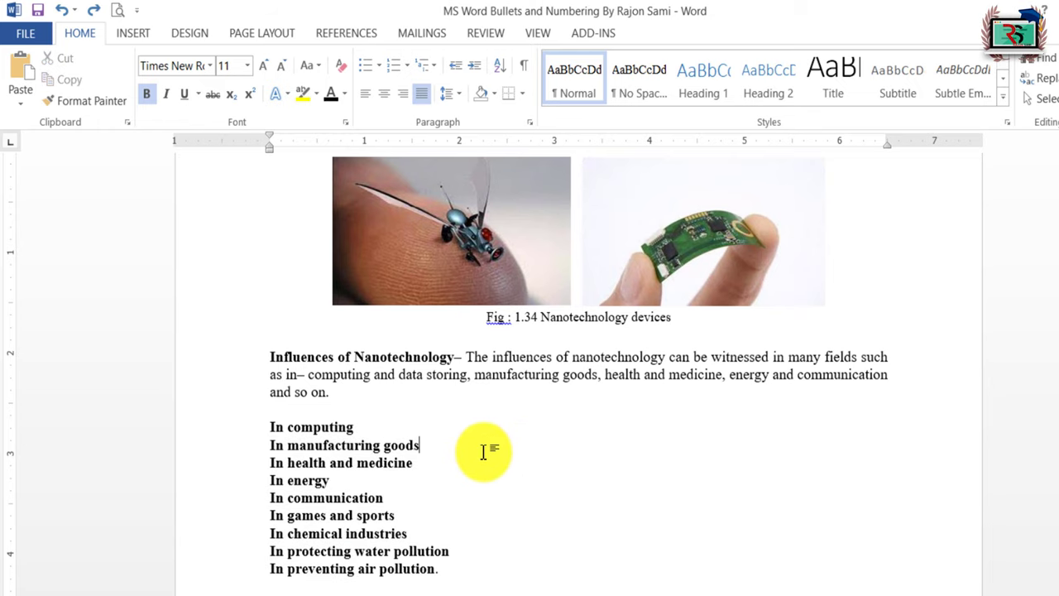
left_click_drag(299, 427, 329, 566)
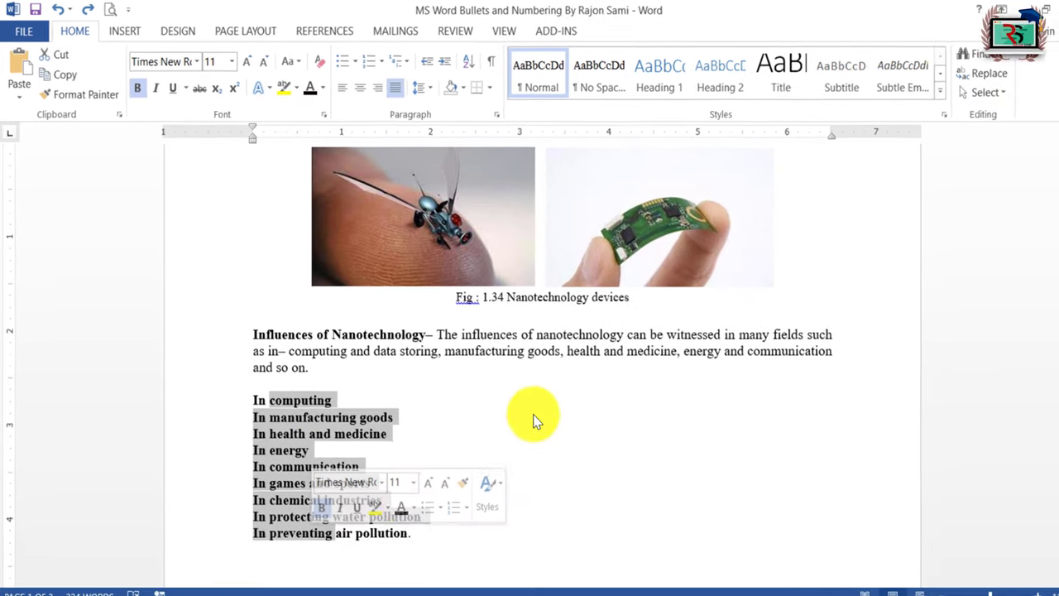
left_click(515, 414)
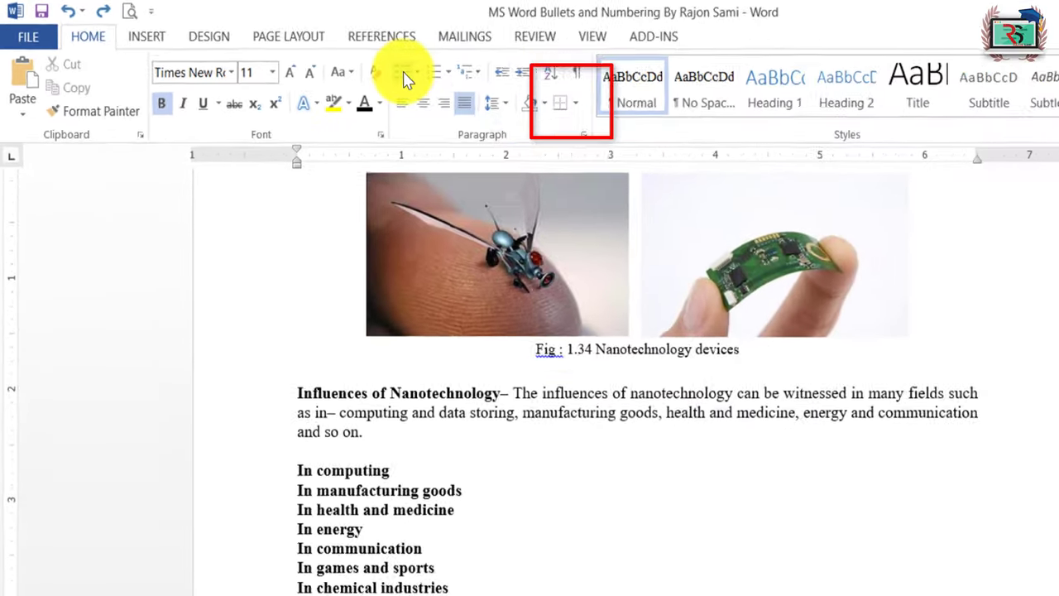
left_click(550, 100)
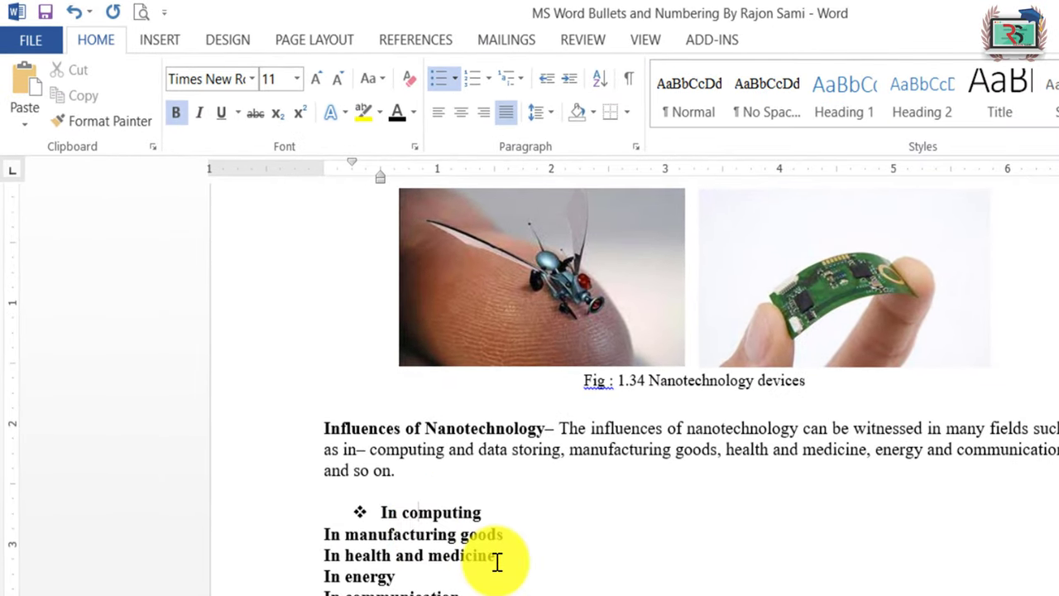
key("ctrl+z")
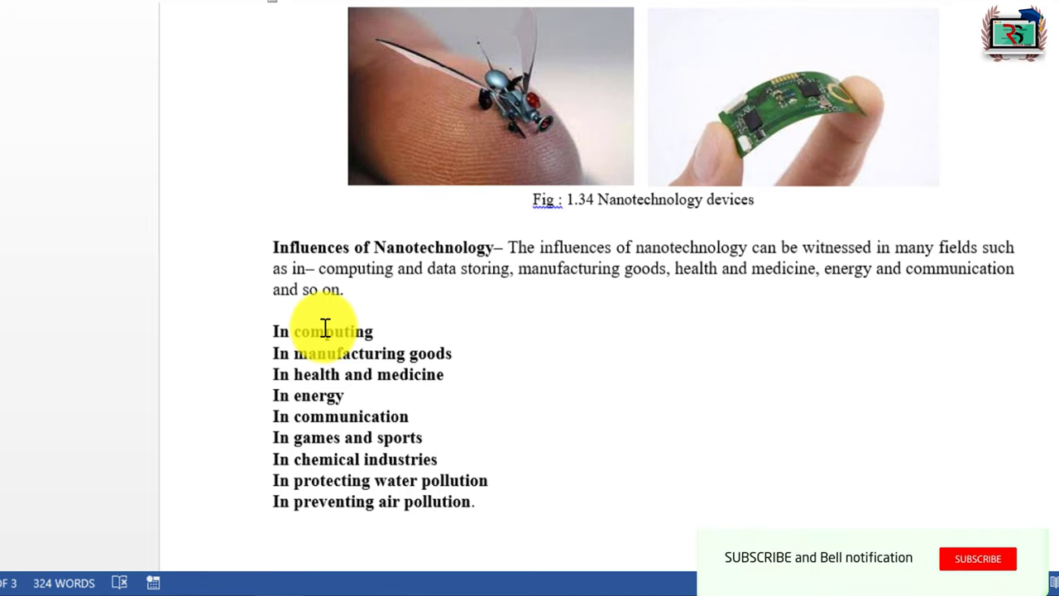
mouse_move(315, 331)
left_mouse_down()
mouse_move(337, 444)
mouse_move(336, 417)
left_mouse_up()
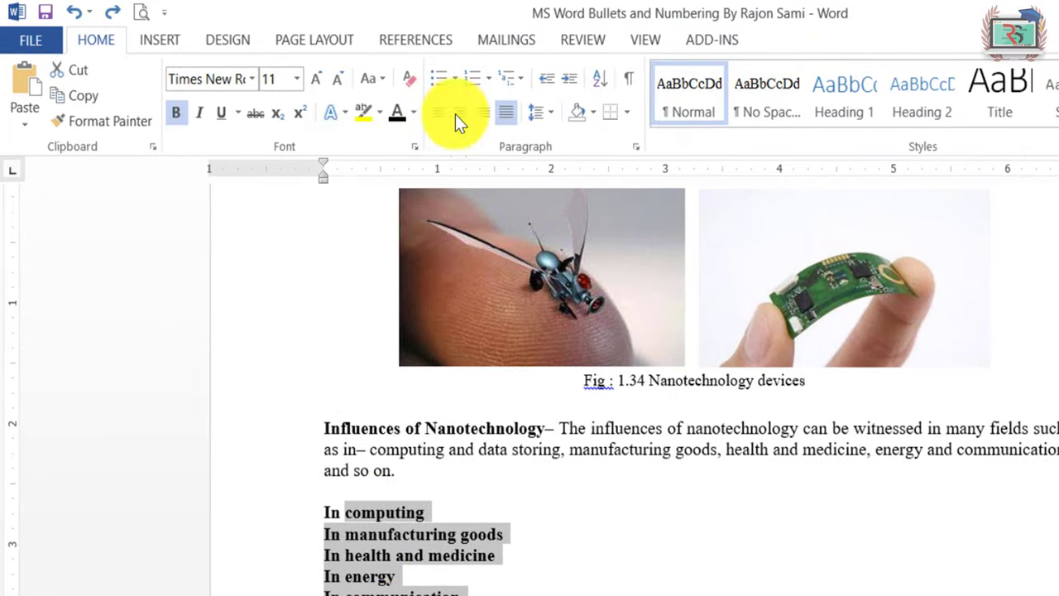
left_click(437, 75)
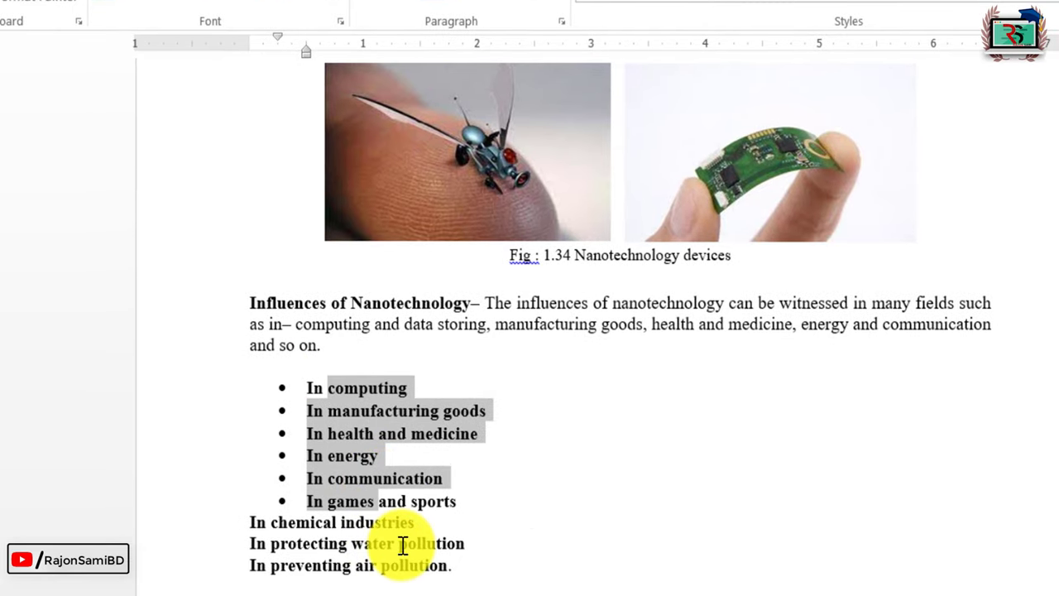
left_click_drag(287, 527, 296, 563)
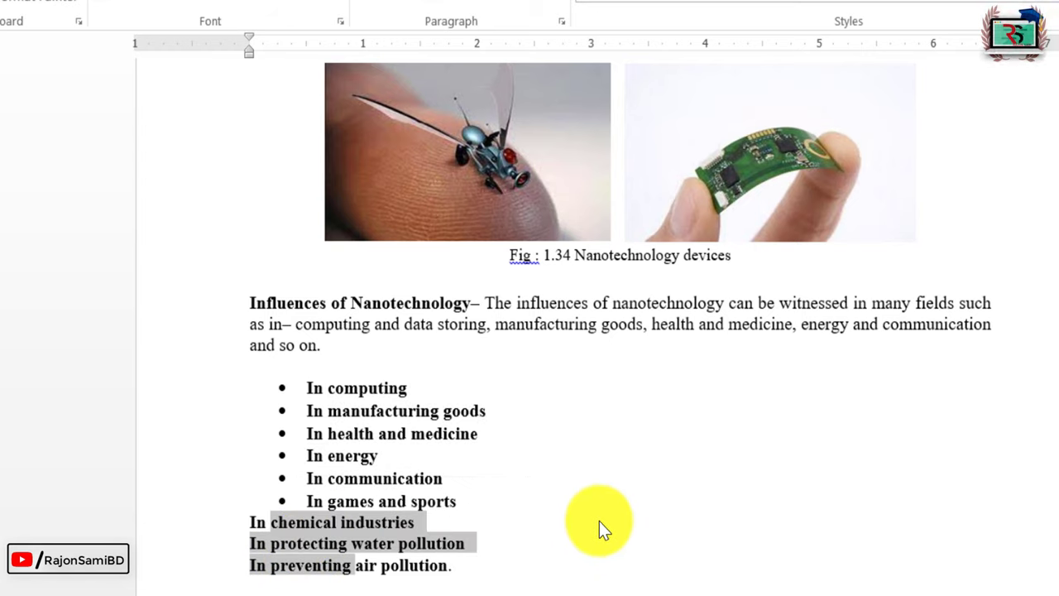
left_click(422, 431)
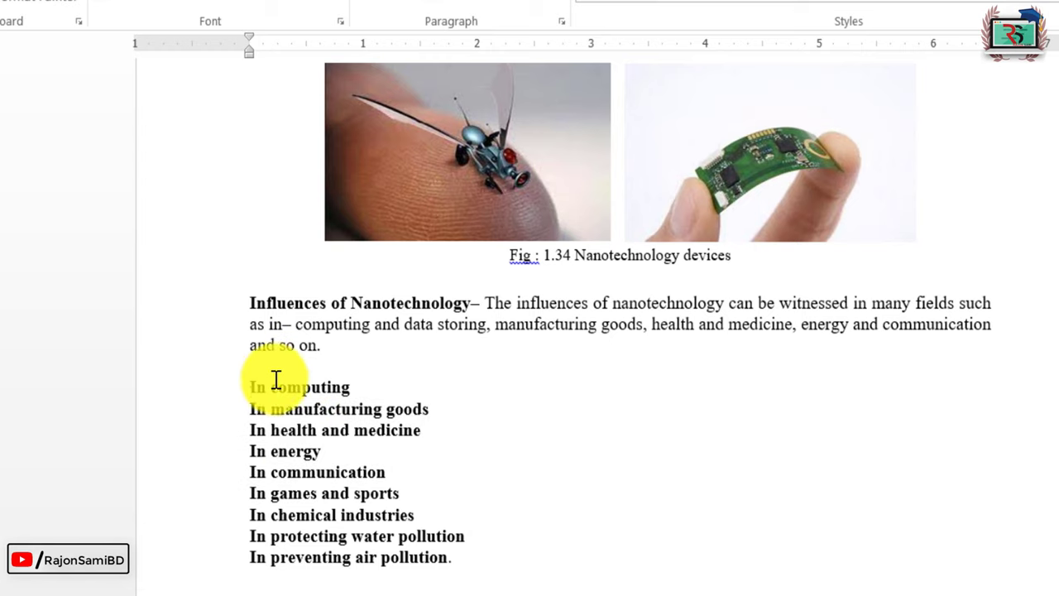
left_click_drag(275, 379, 329, 533)
left_click_drag(283, 389, 302, 560)
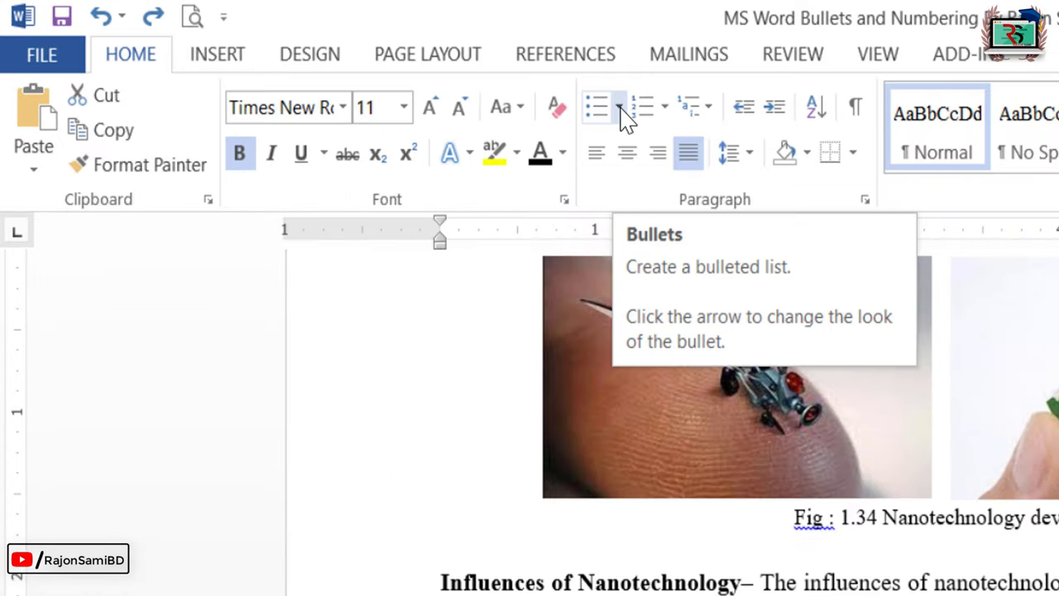
- Try filled-circle, then diamond, then arrow bullets on the nine influence lines, keeping arrows
left_click(620, 108)
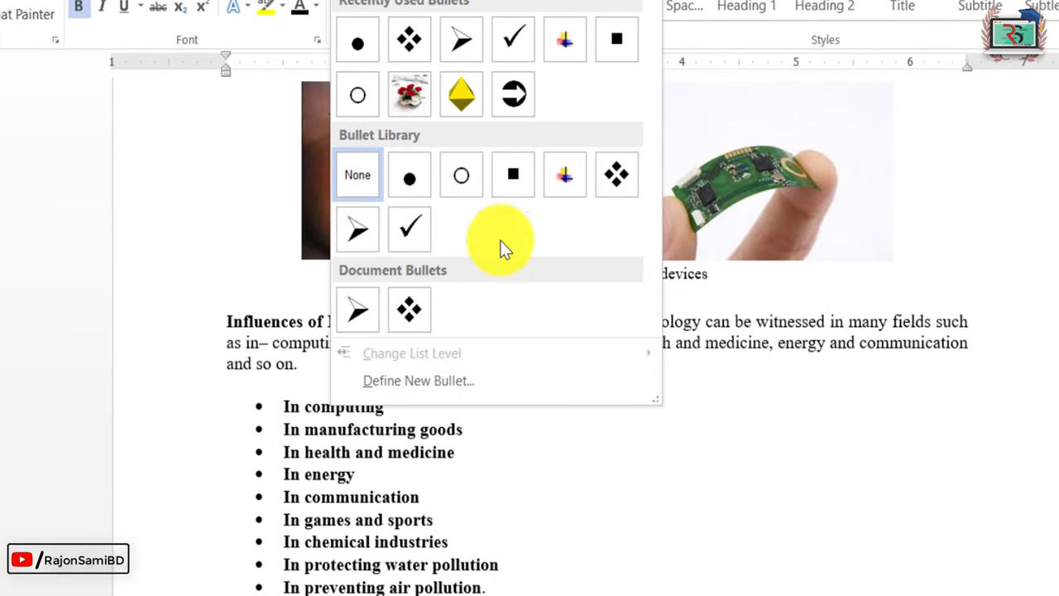
left_click(403, 180)
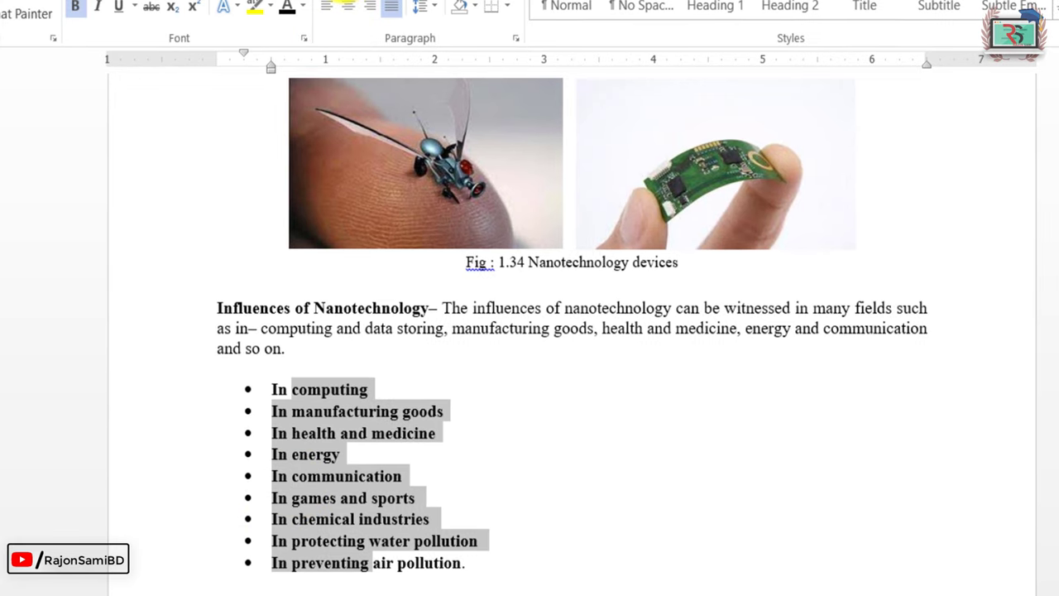
left_click(339, 1)
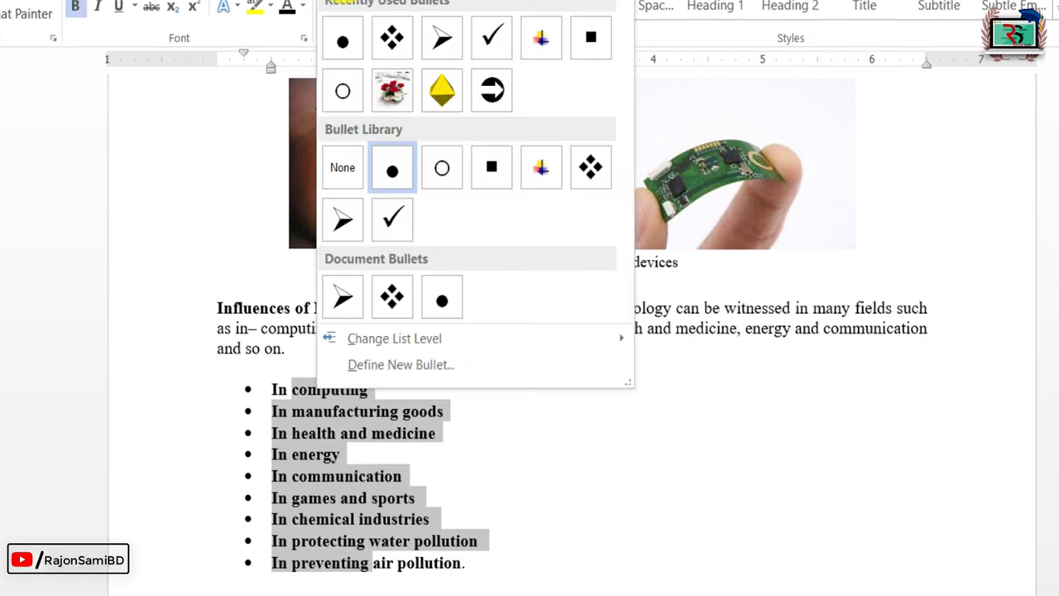
left_click(608, 176)
left_click(339, 2)
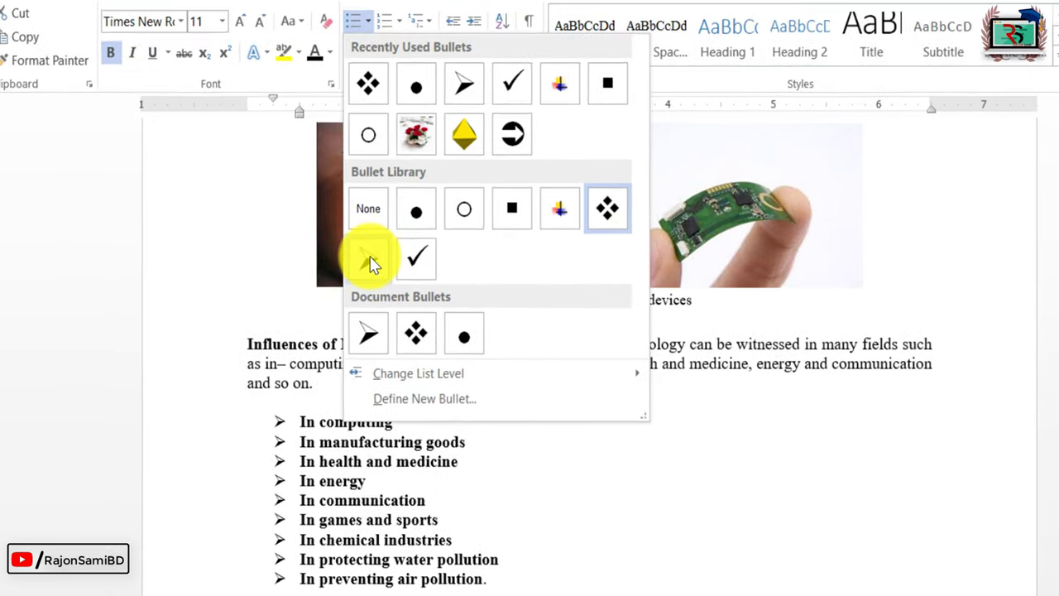
left_click(370, 263)
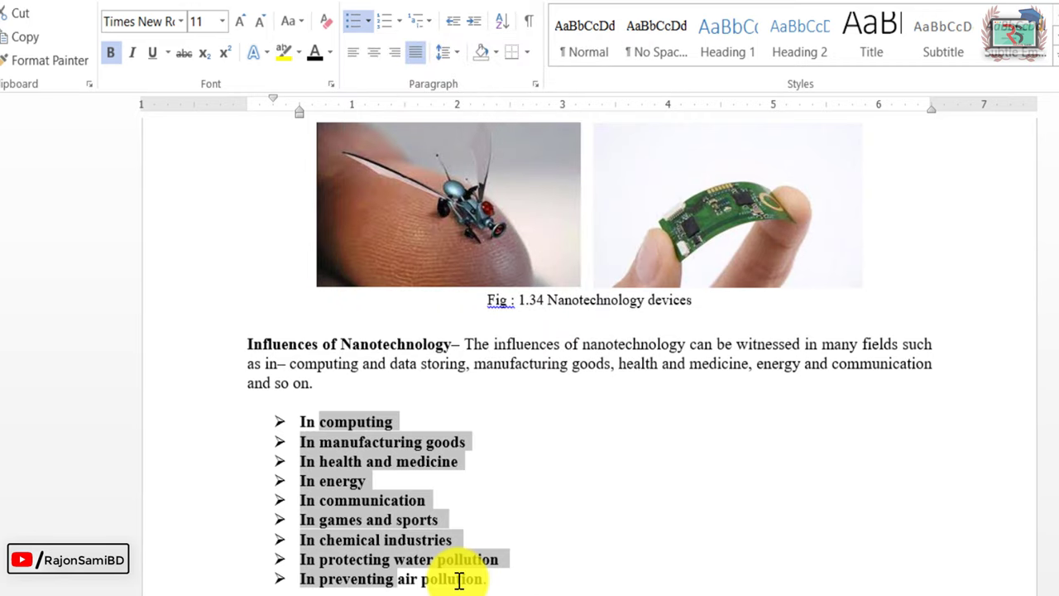
- Demote the list to a deeper level, then undo it back to the first level
left_click(367, 21)
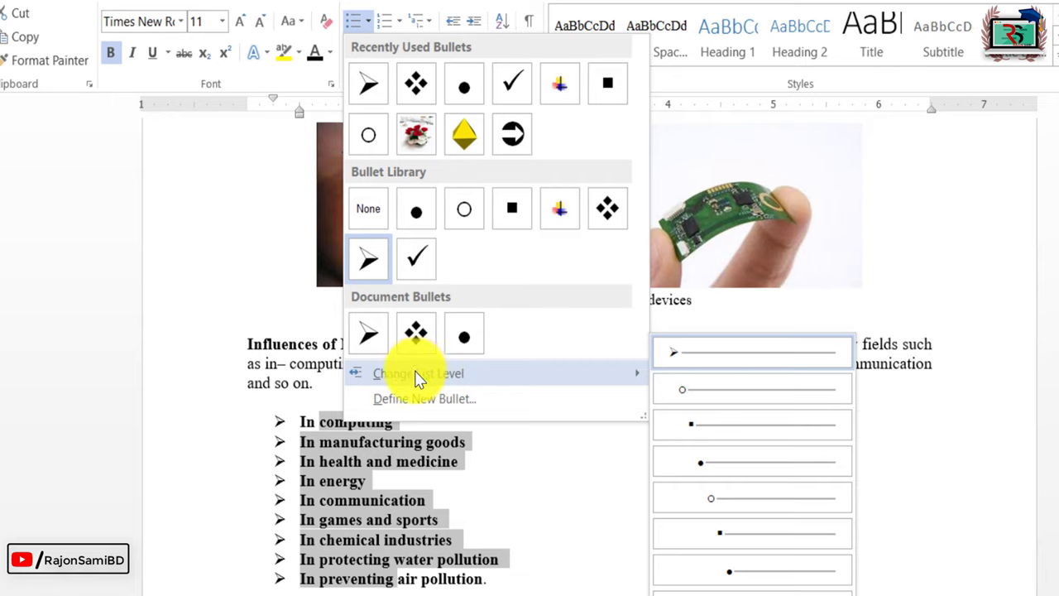
mouse_move(419, 374)
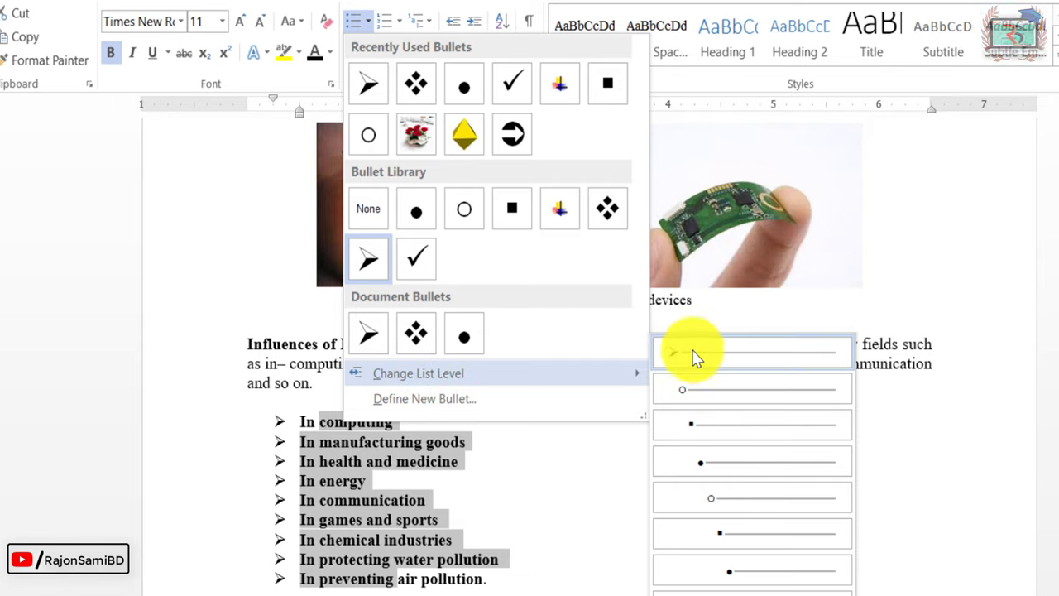
left_click(750, 536)
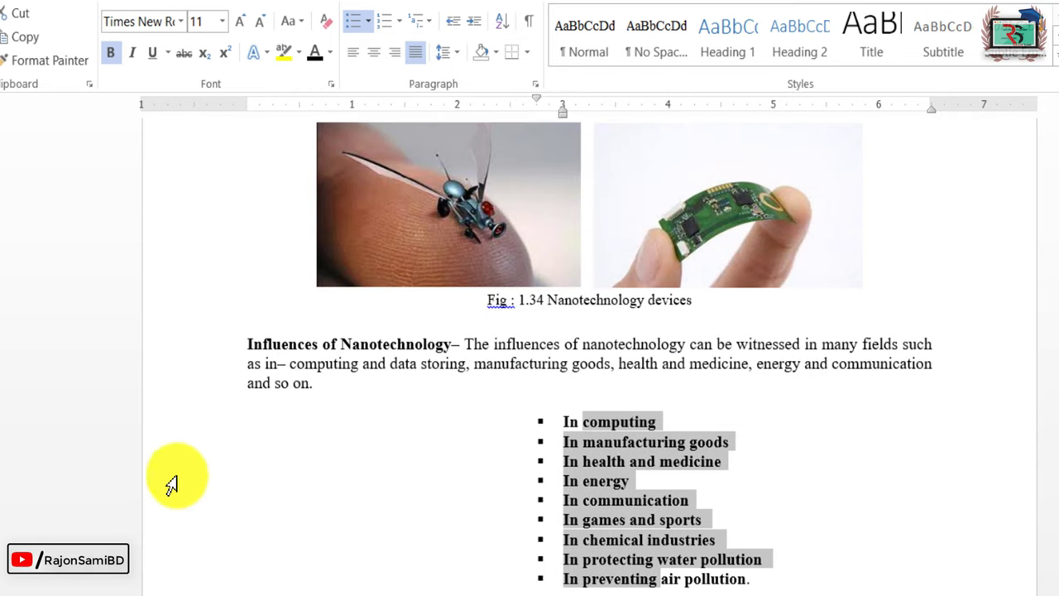
key("ctrl+z")
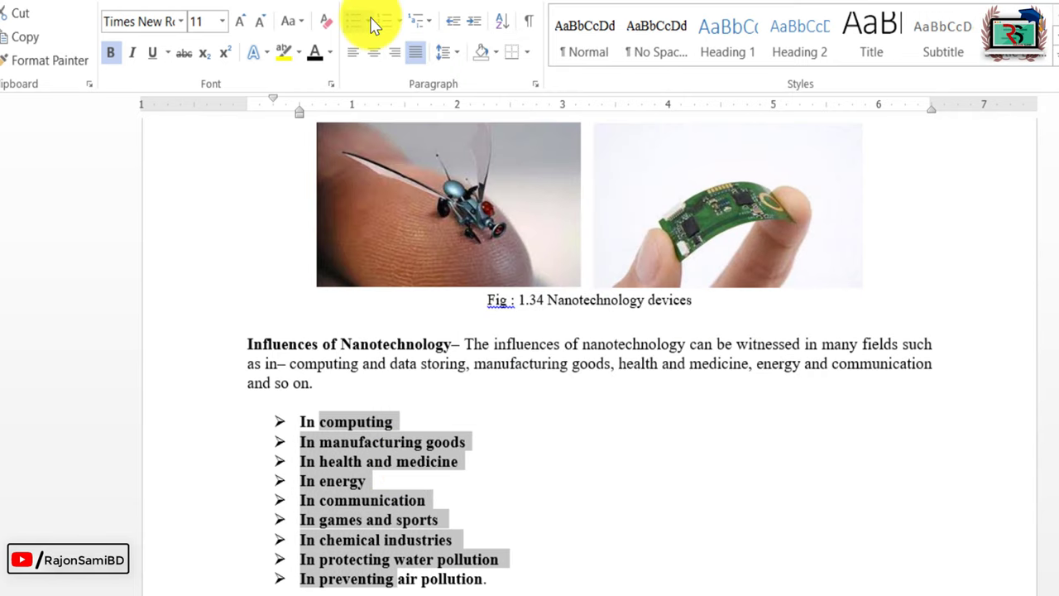
left_click(369, 20)
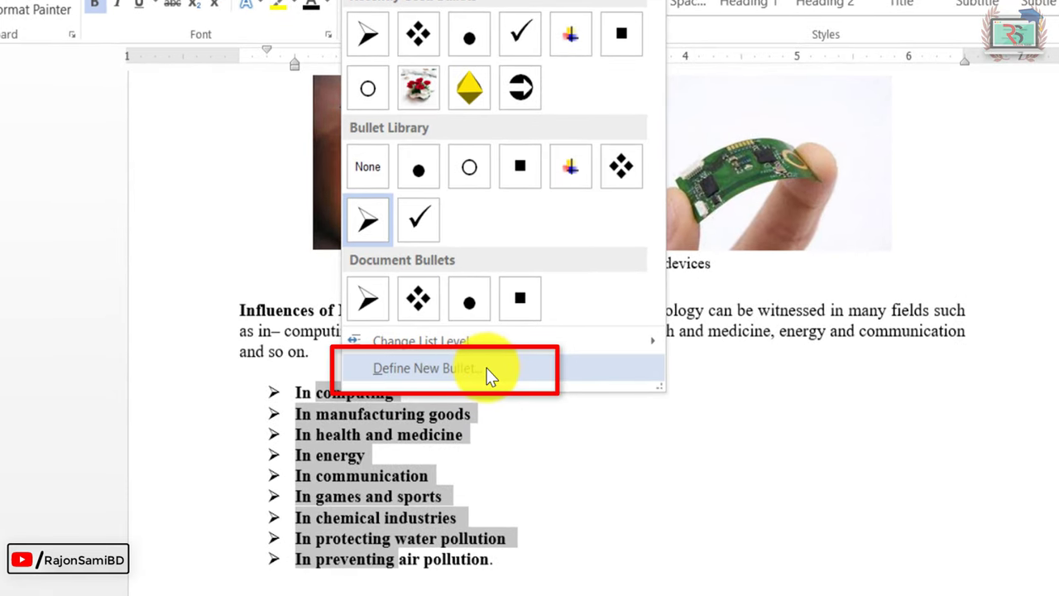
- Define a new bullet using the Wingdings curved circled-arrow symbol, character 220
left_click(488, 374)
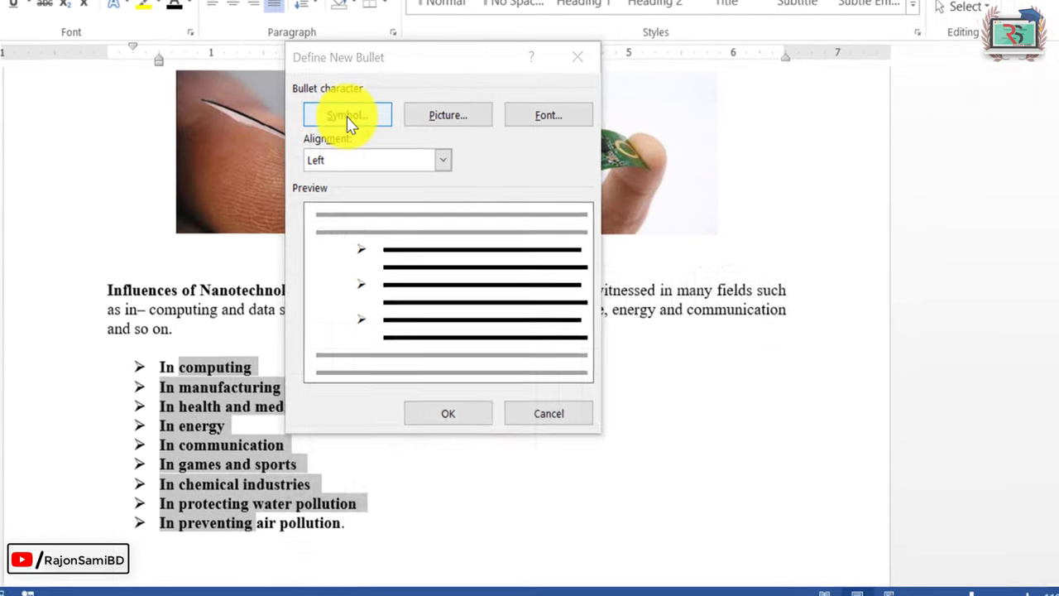
left_click(504, 130)
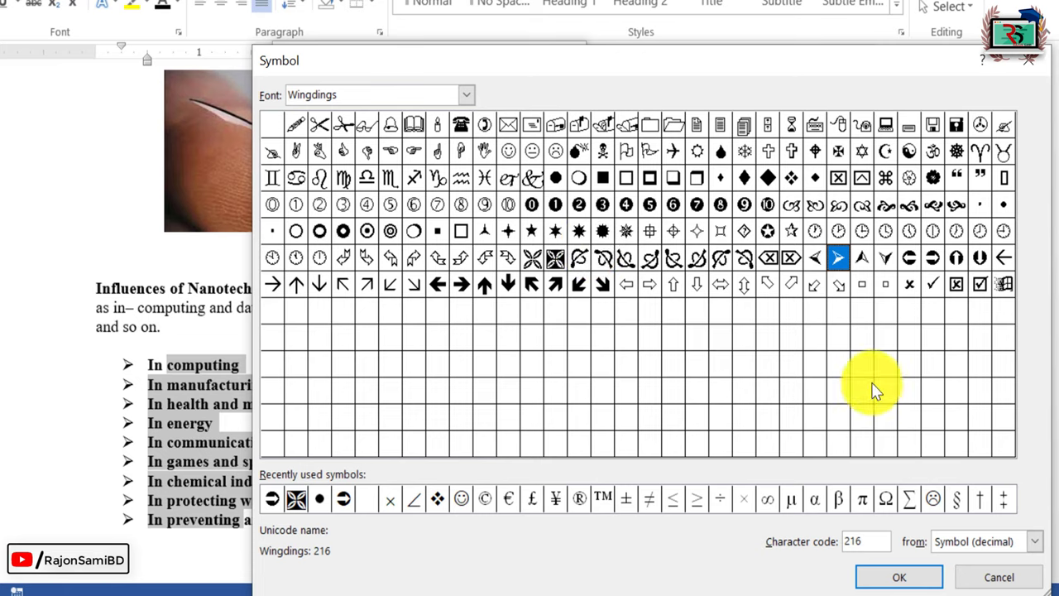
left_click(933, 257)
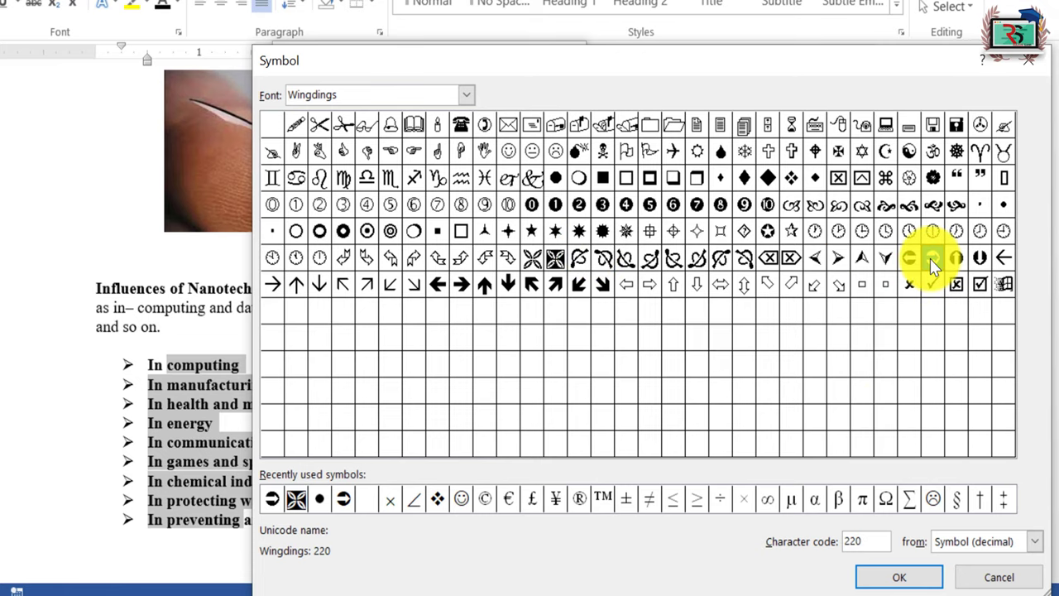
left_click(899, 577)
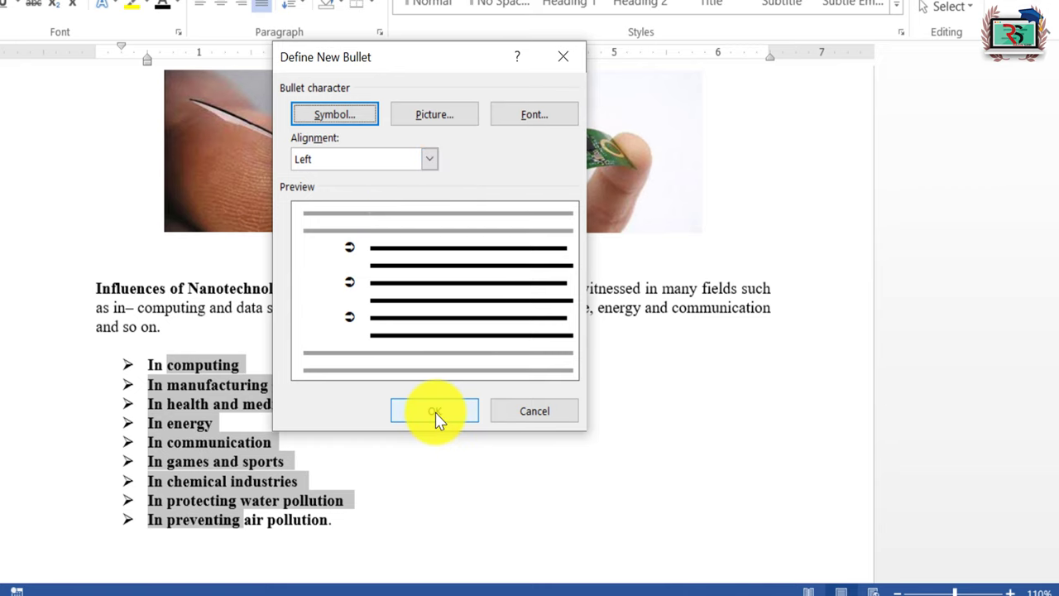
left_click(436, 412)
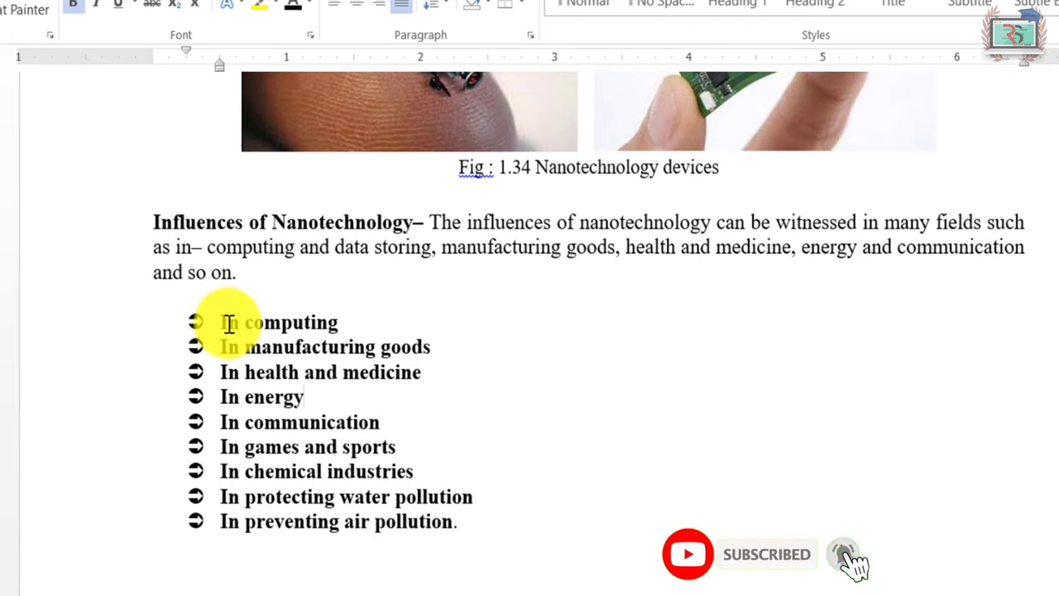
- Select all nine lines and define a new bullet with the Webdings skip-forward ⏭ symbol
left_click(199, 321)
left_click_drag(222, 323, 460, 523)
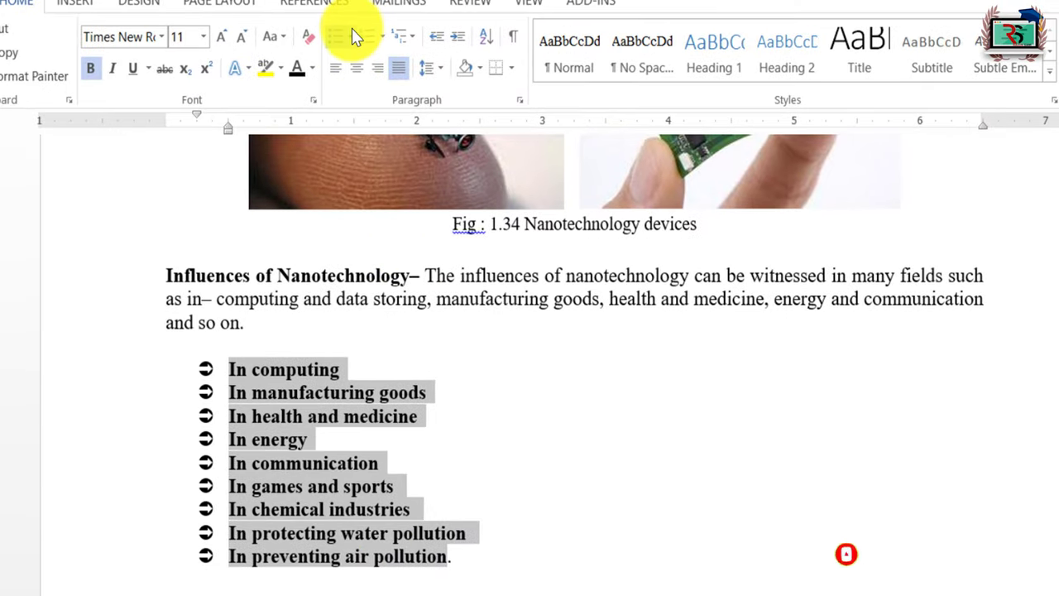
left_click(351, 29)
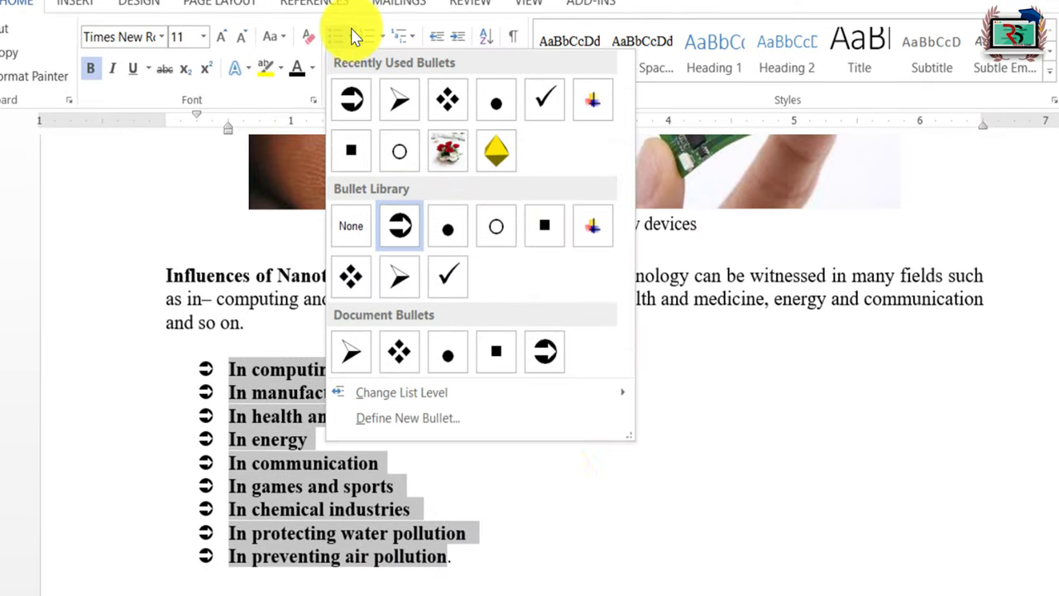
left_click(429, 421)
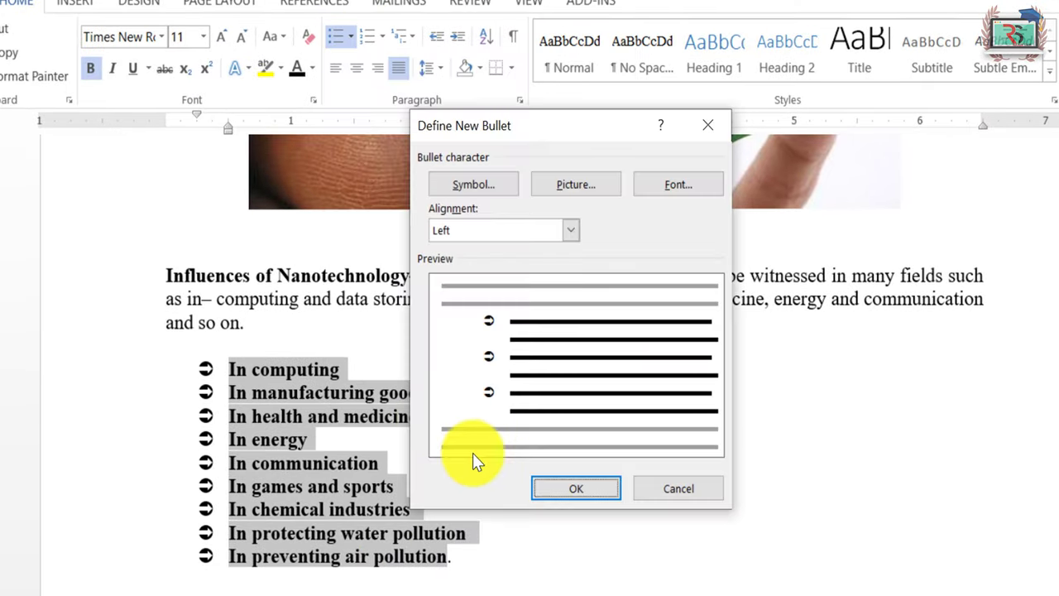
left_click(495, 189)
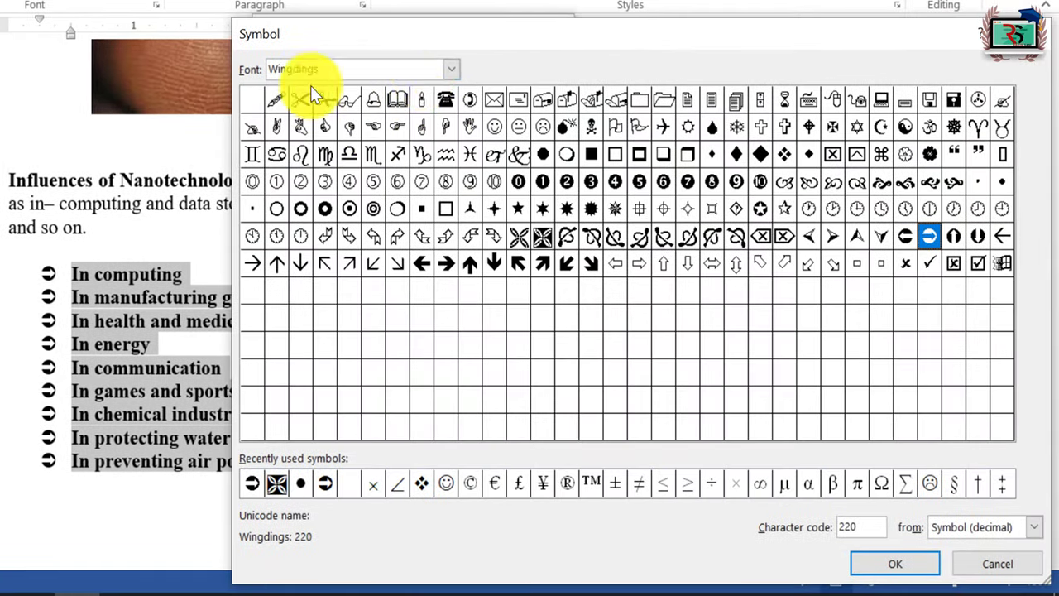
left_click(447, 68)
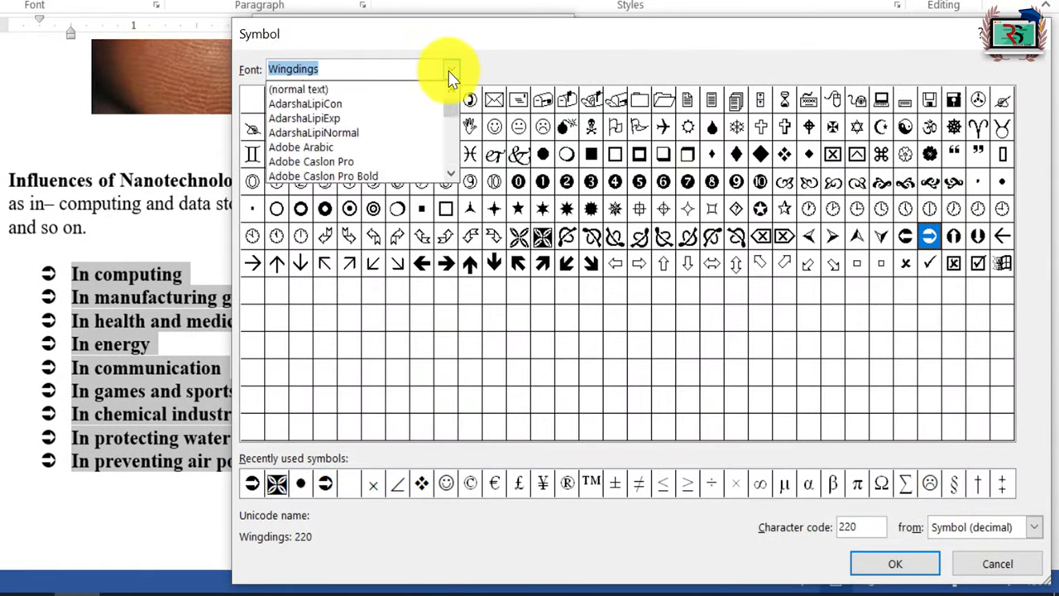
left_click(328, 149)
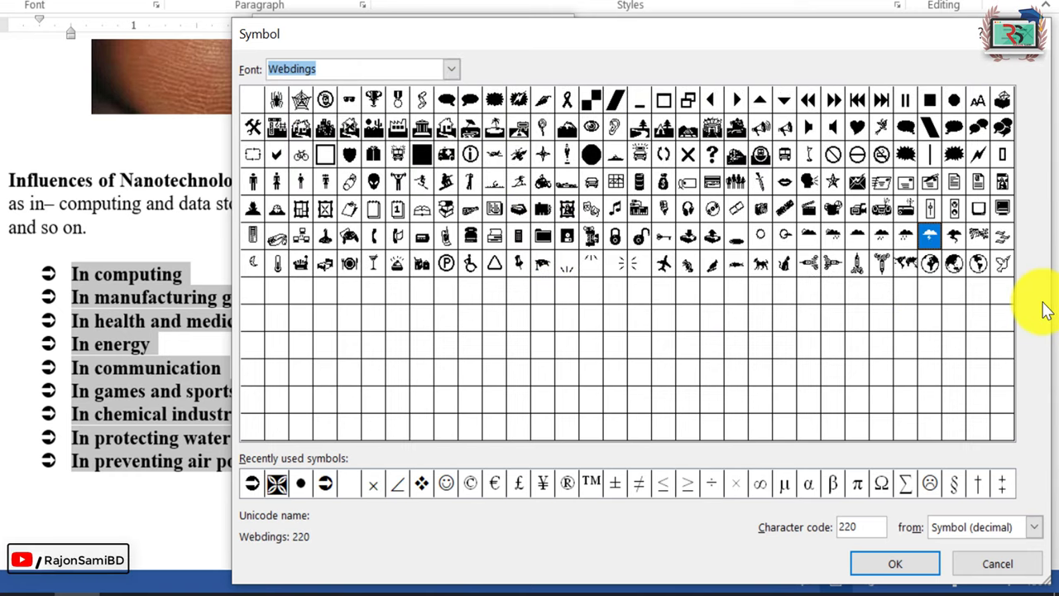
left_click(875, 98)
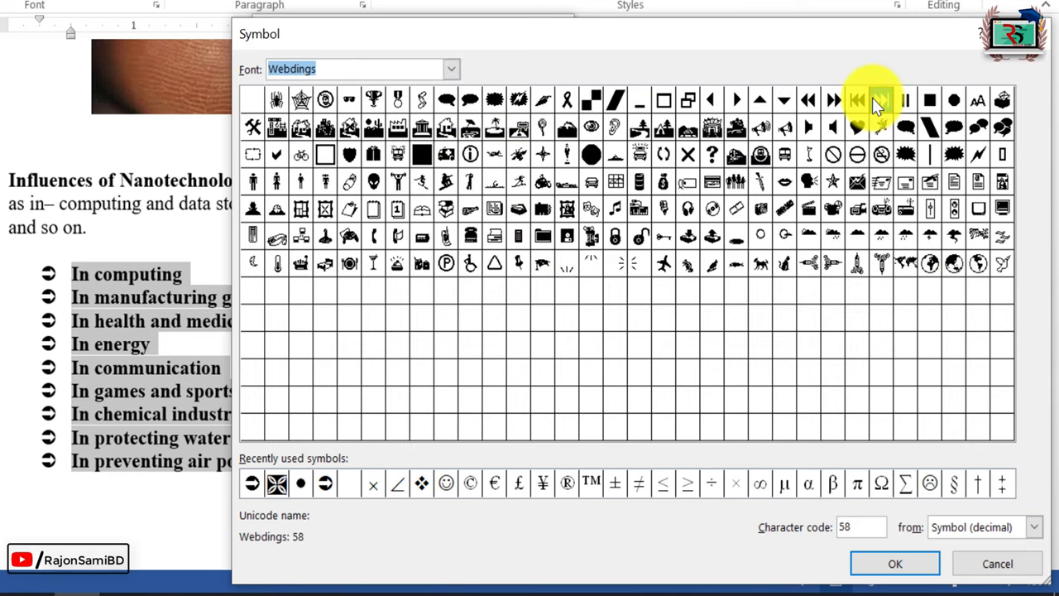
left_click(883, 562)
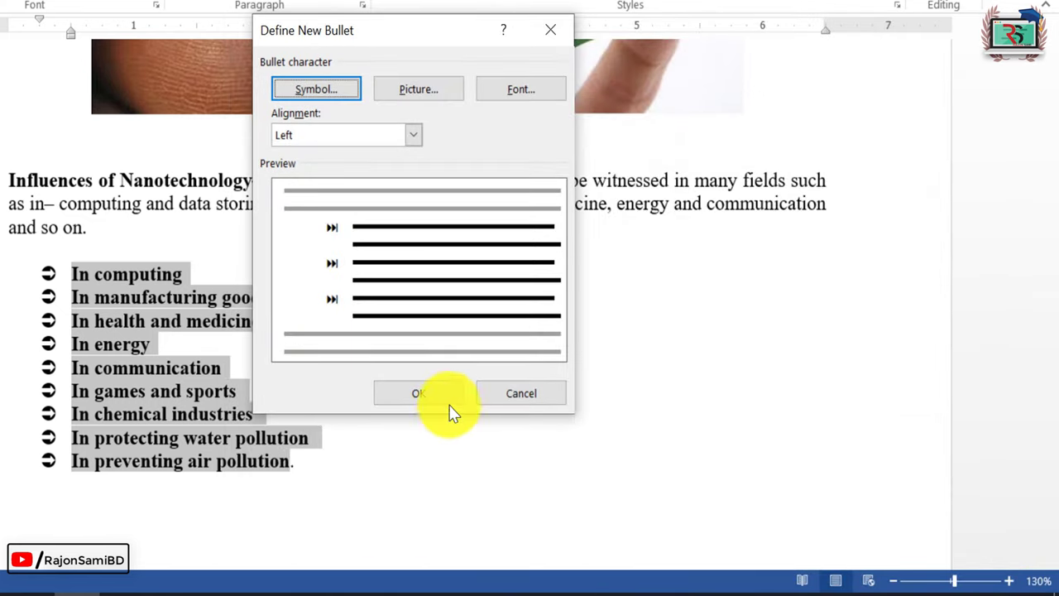
left_click(419, 396)
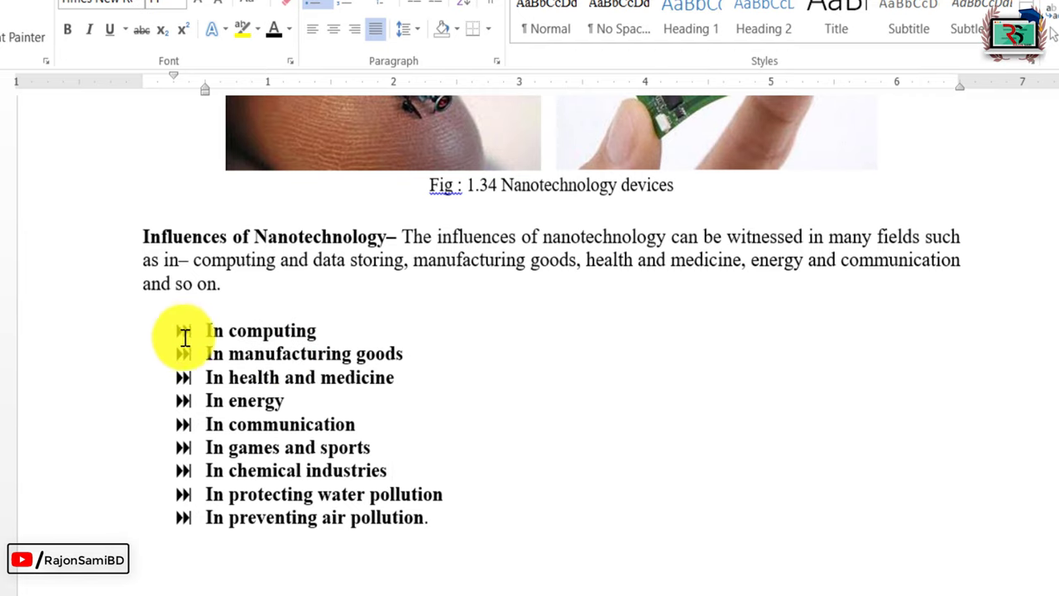
- Define a picture bullet from a photo file on the computer for all nine lines
left_click_drag(196, 328, 441, 512)
left_click_drag(445, 556, 446, 562)
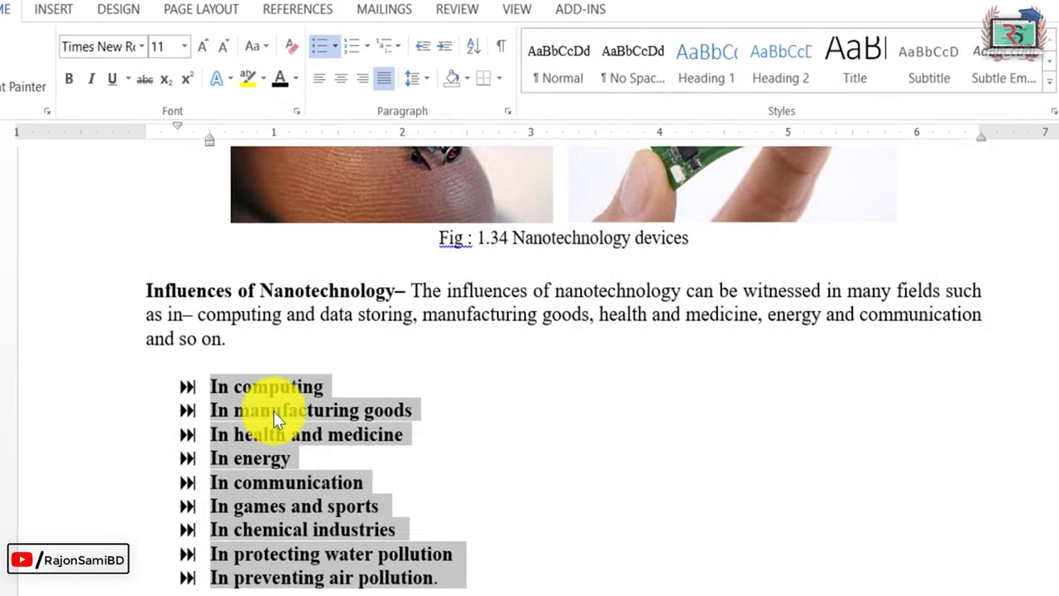
left_click(336, 48)
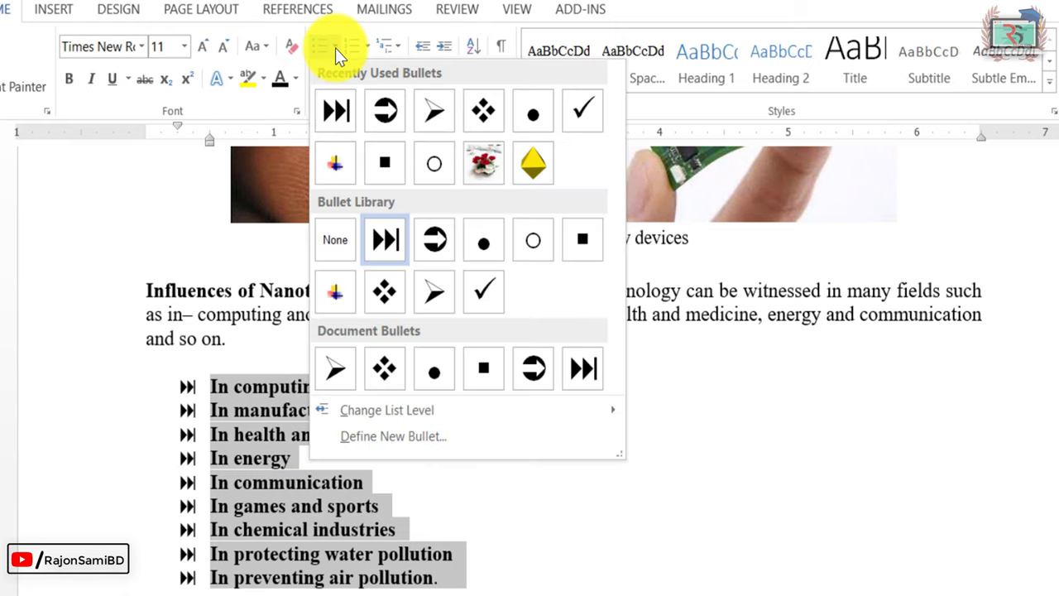
left_click(445, 438)
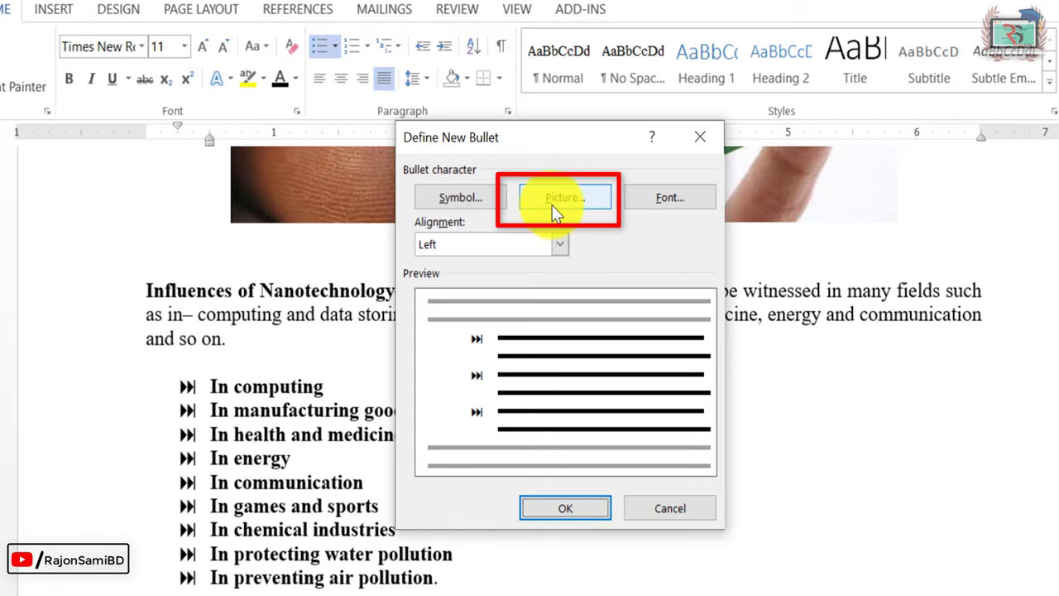
left_click(561, 200)
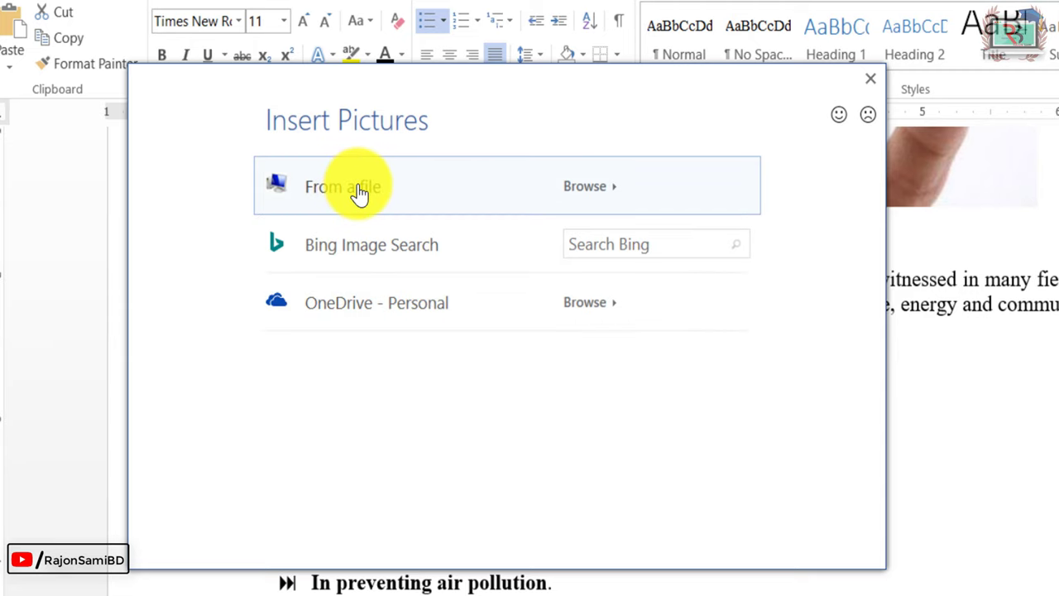
key("Escape")
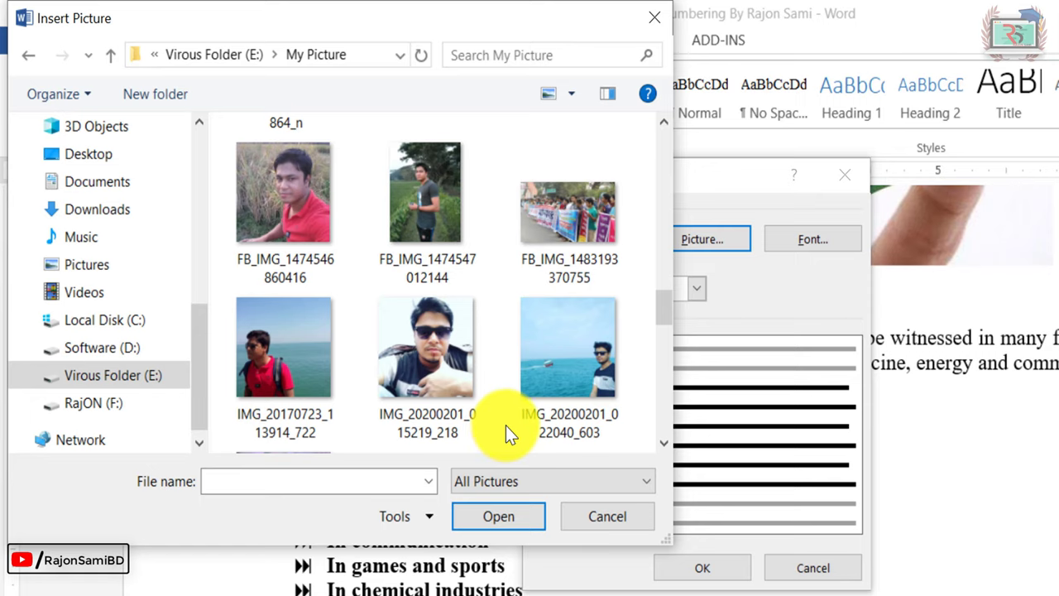
left_click(413, 354)
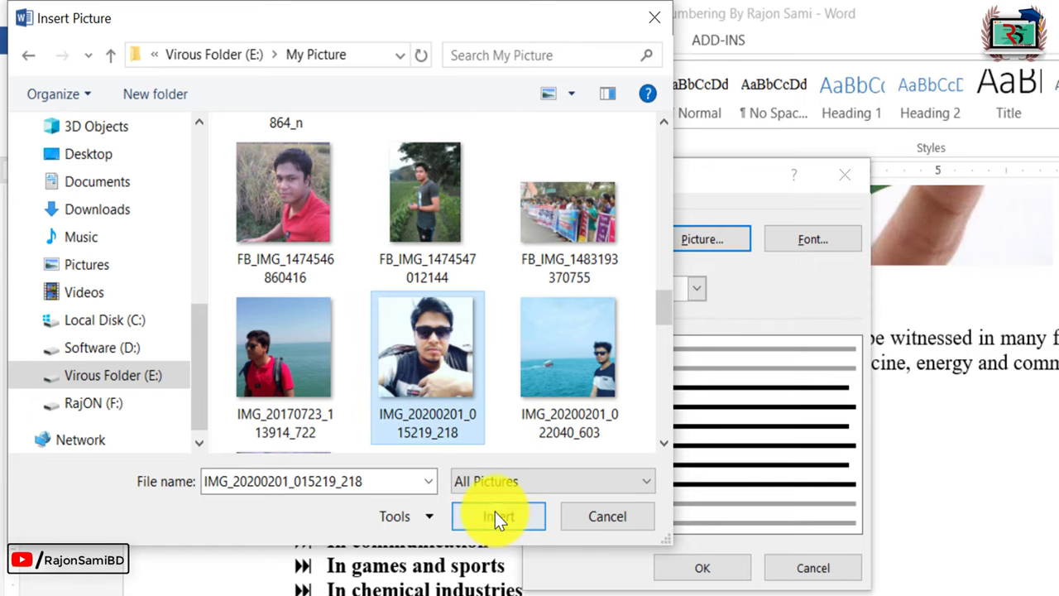
left_click(497, 514)
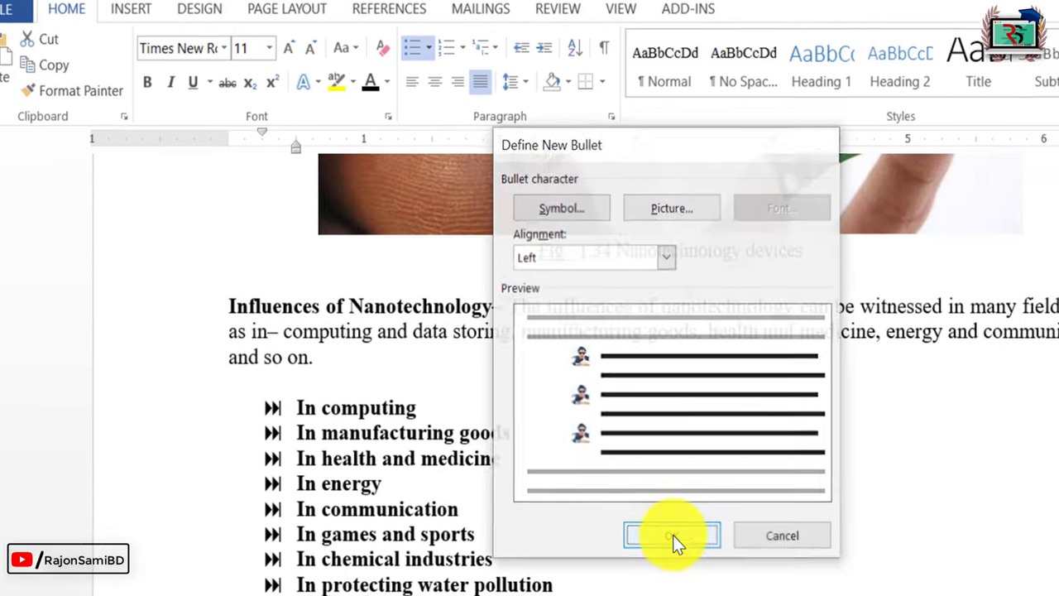
left_click(673, 536)
left_click(417, 373)
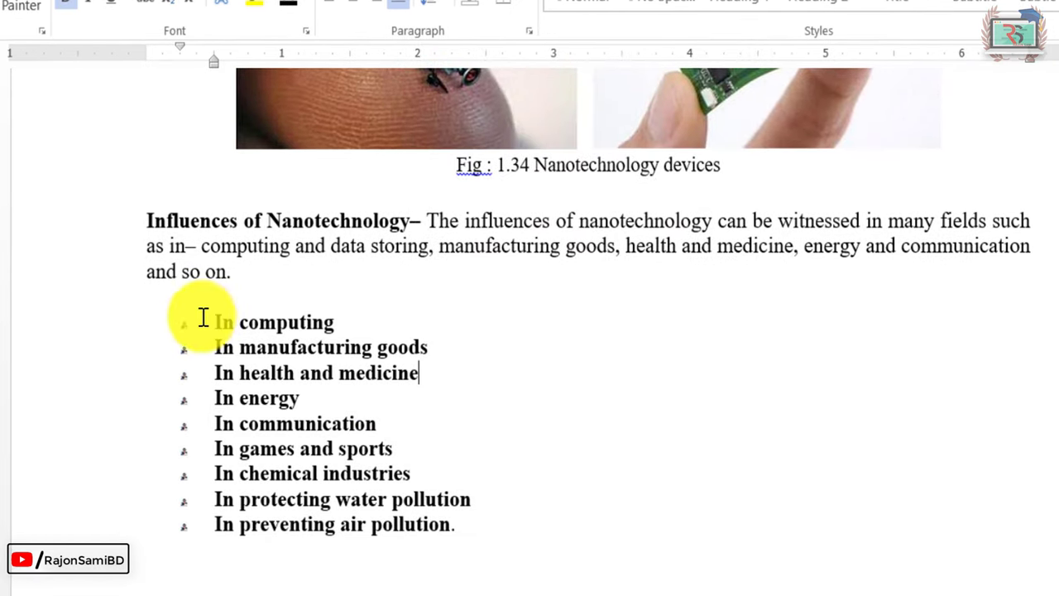
left_click(186, 329)
- Select the nine influence lines and start defining a new picture bullet
left_click(529, 421)
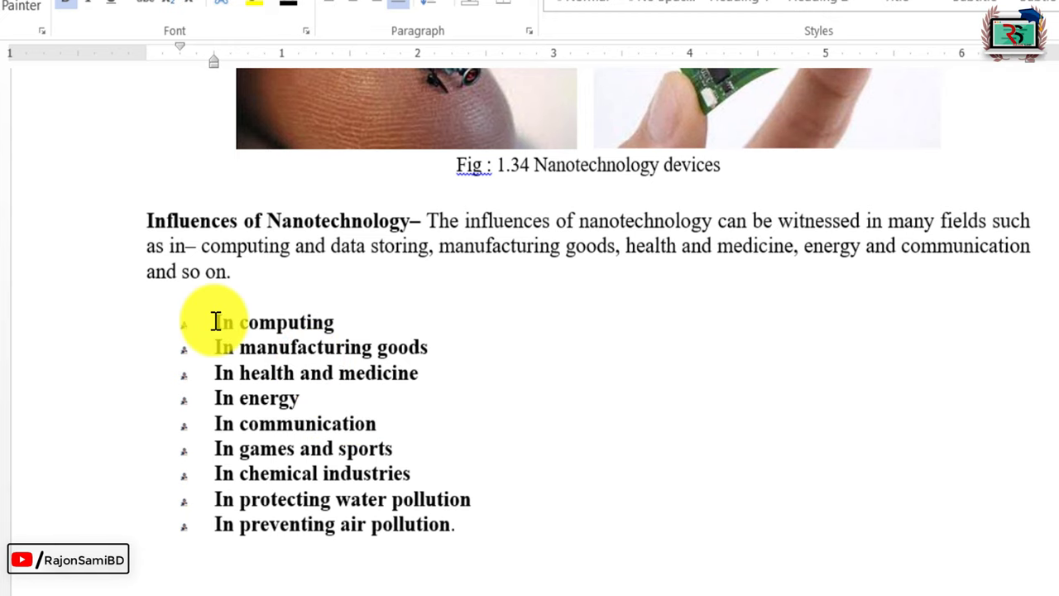
mouse_move(217, 322)
left_mouse_down()
mouse_move(383, 434)
mouse_move(473, 532)
left_mouse_up()
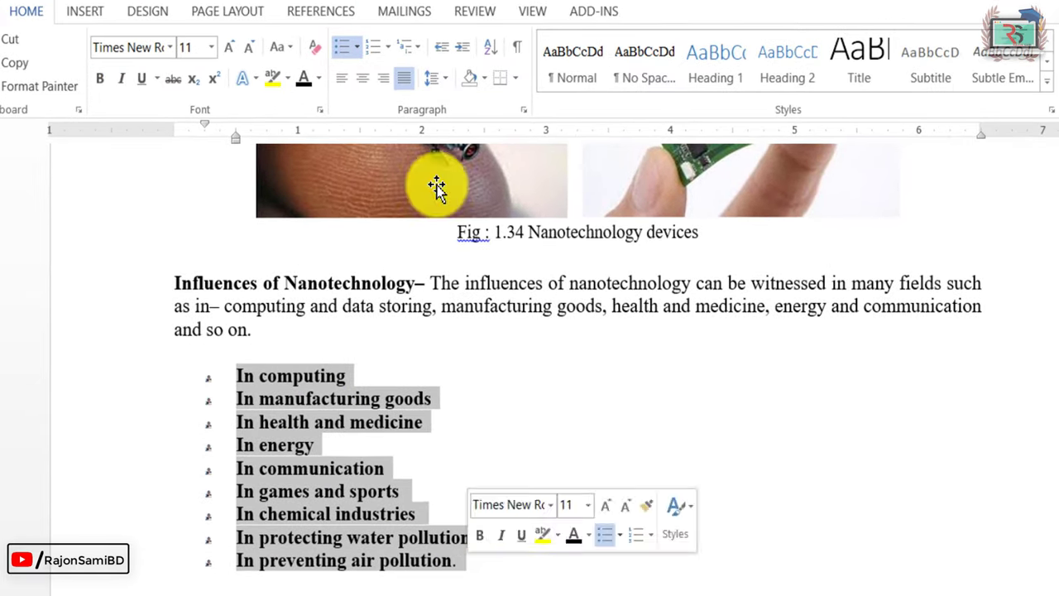
left_click(356, 47)
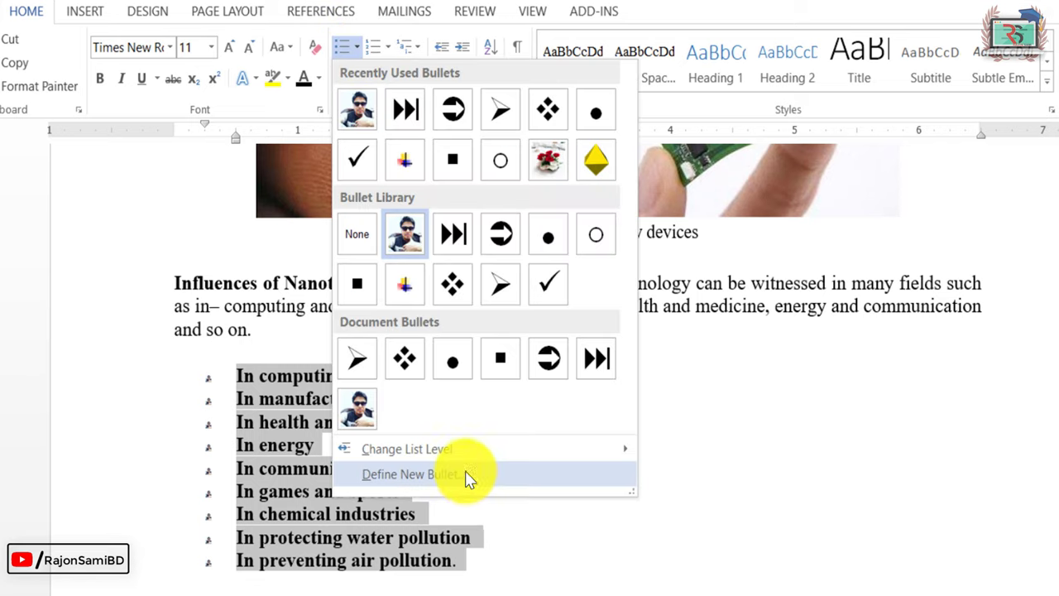
left_click(465, 476)
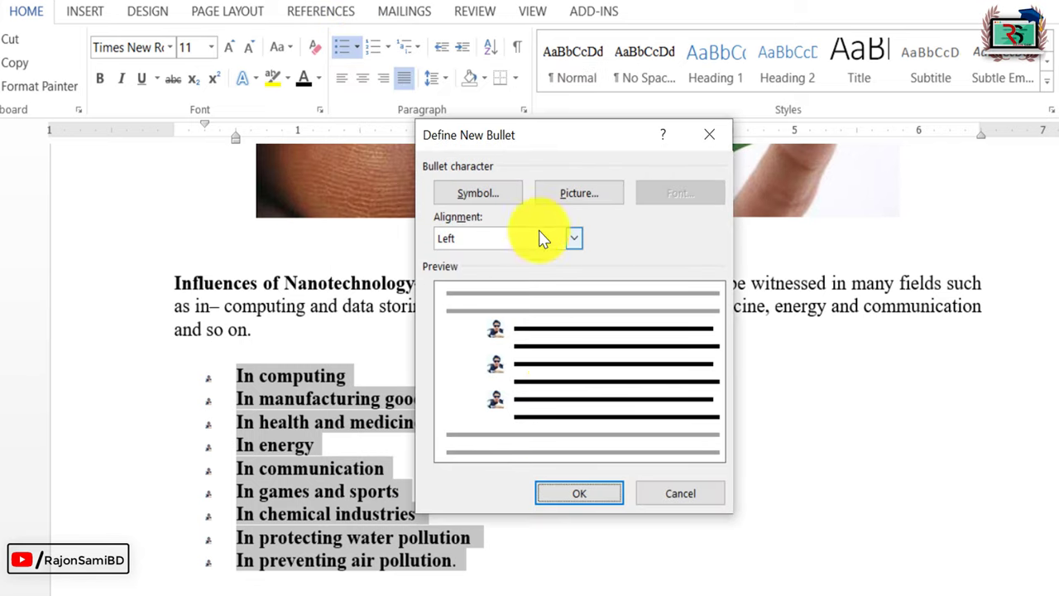
left_click(569, 204)
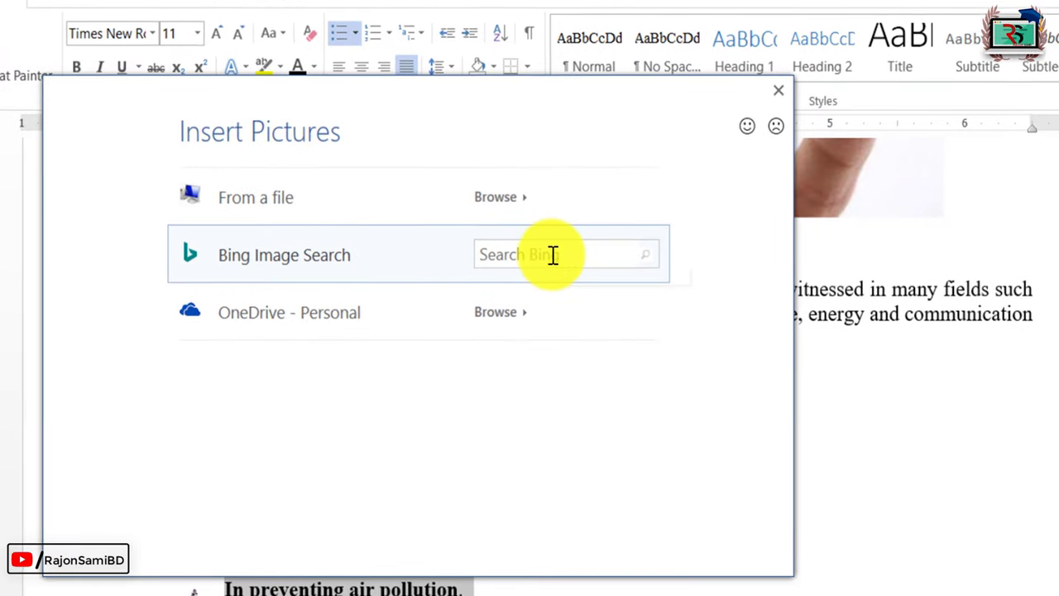
- Search Bing for 'shape' and use the orange-and-yellow triangle image as the bullet
left_click(550, 261)
type("shape")
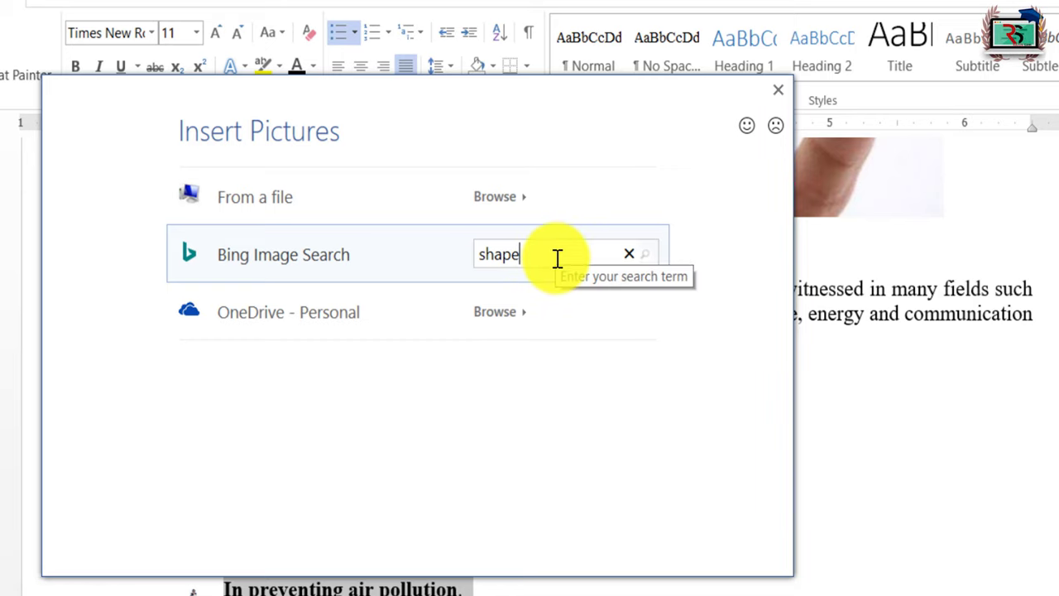
key("Return")
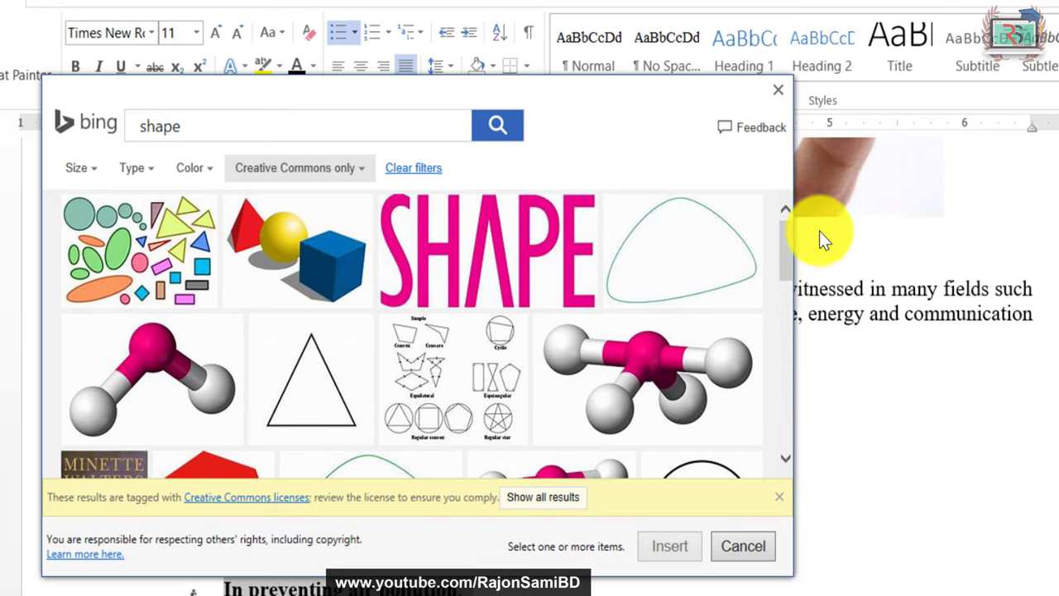
left_click_drag(789, 242, 823, 337)
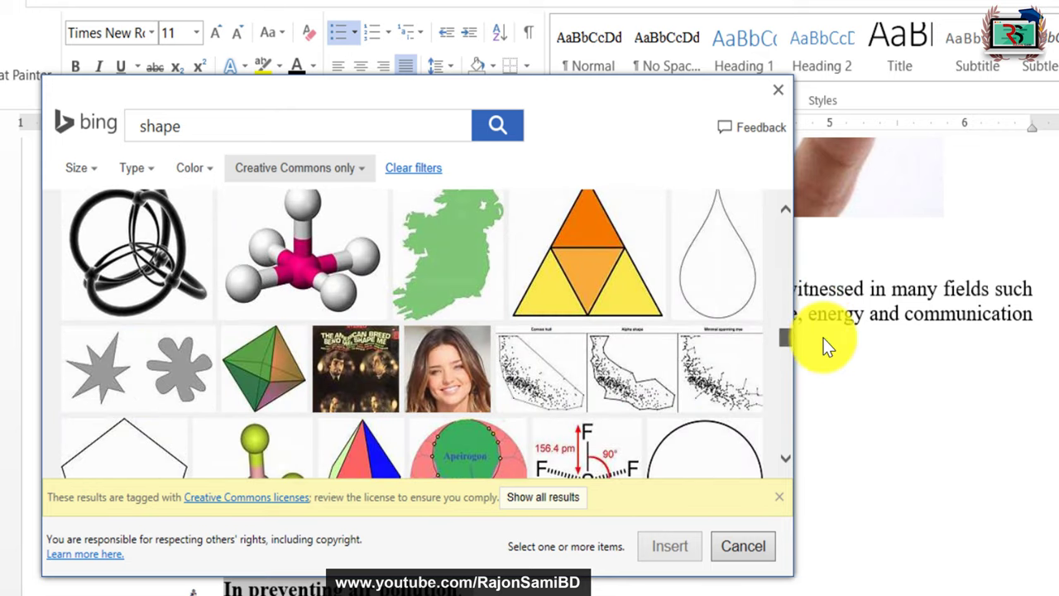
left_click(583, 254)
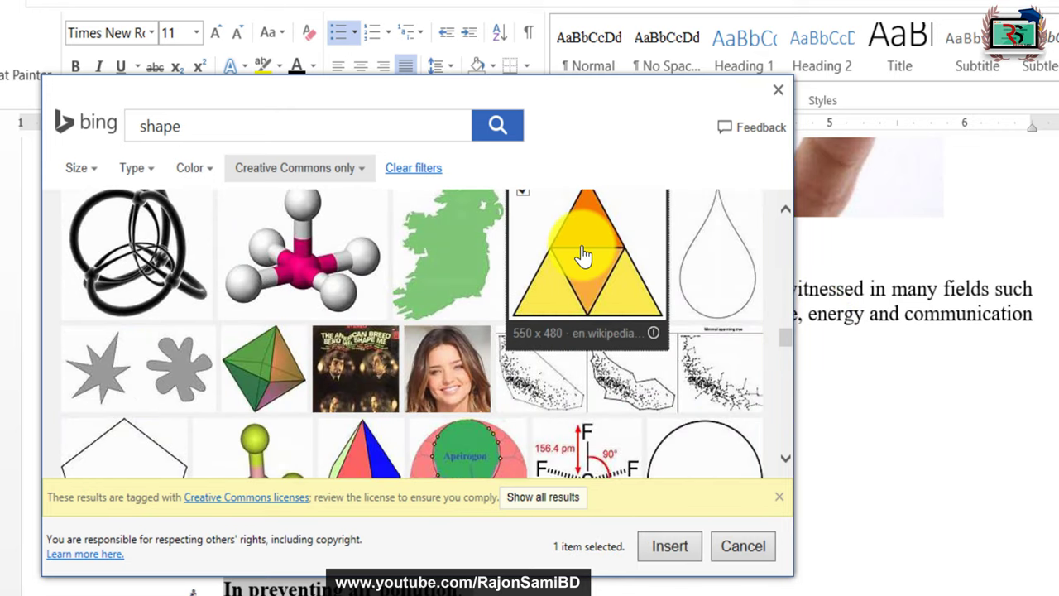
left_click(671, 552)
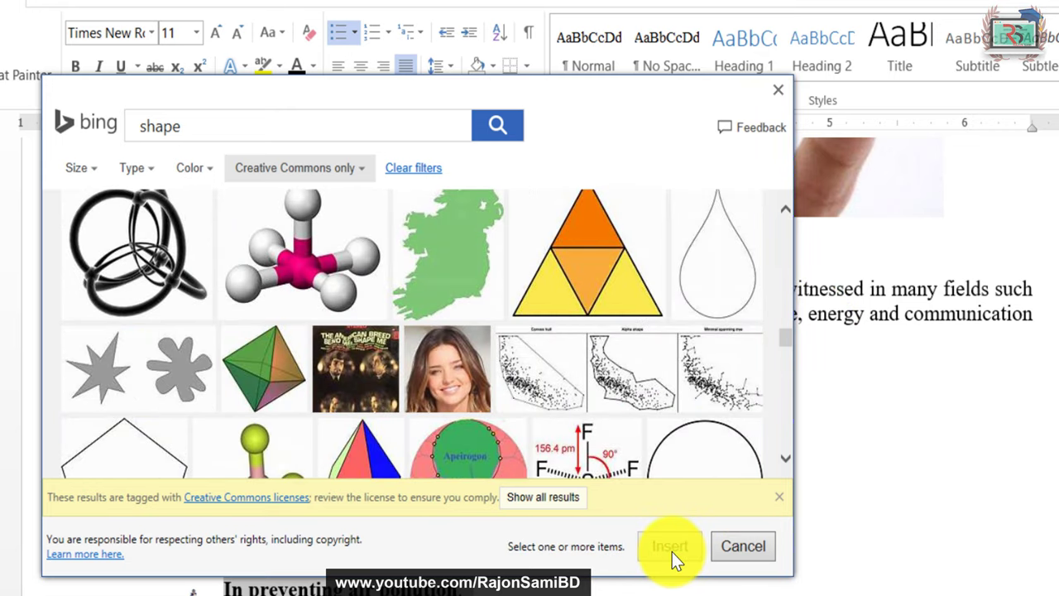
double_click(347, 443)
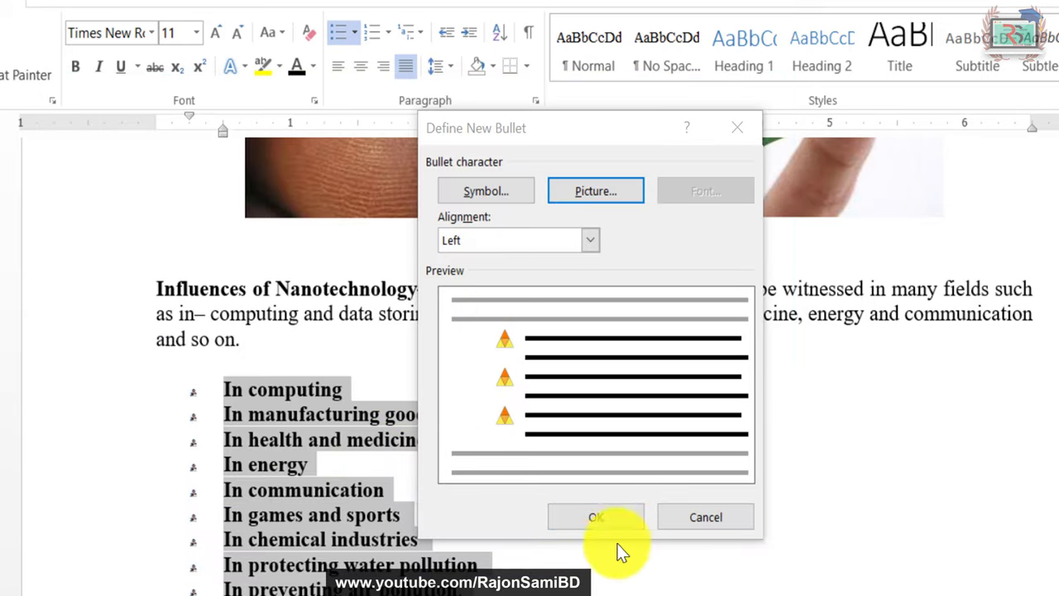
left_click(604, 516)
left_click(563, 451)
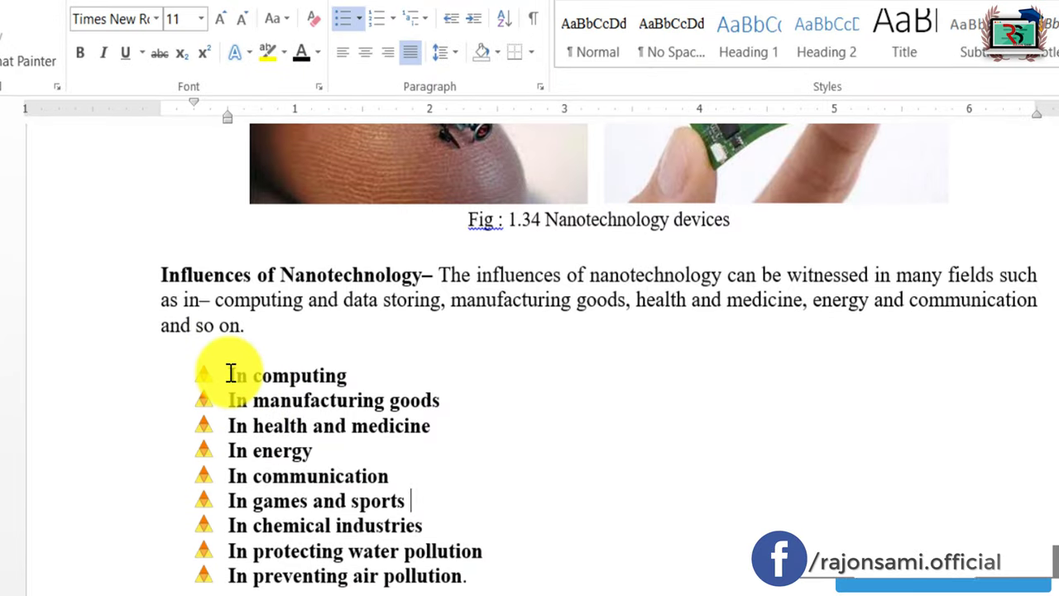
- Search Bing for 'rose flower' and set the first red rose image as the picture bullet
left_click_drag(229, 372, 318, 451)
left_click_drag(452, 555, 472, 573)
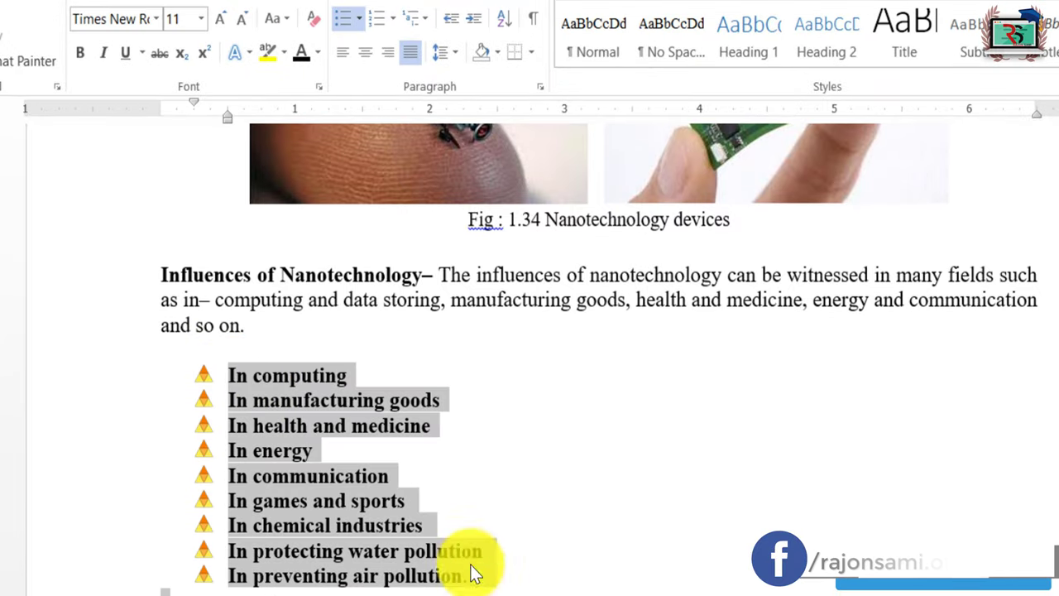
left_click(359, 18)
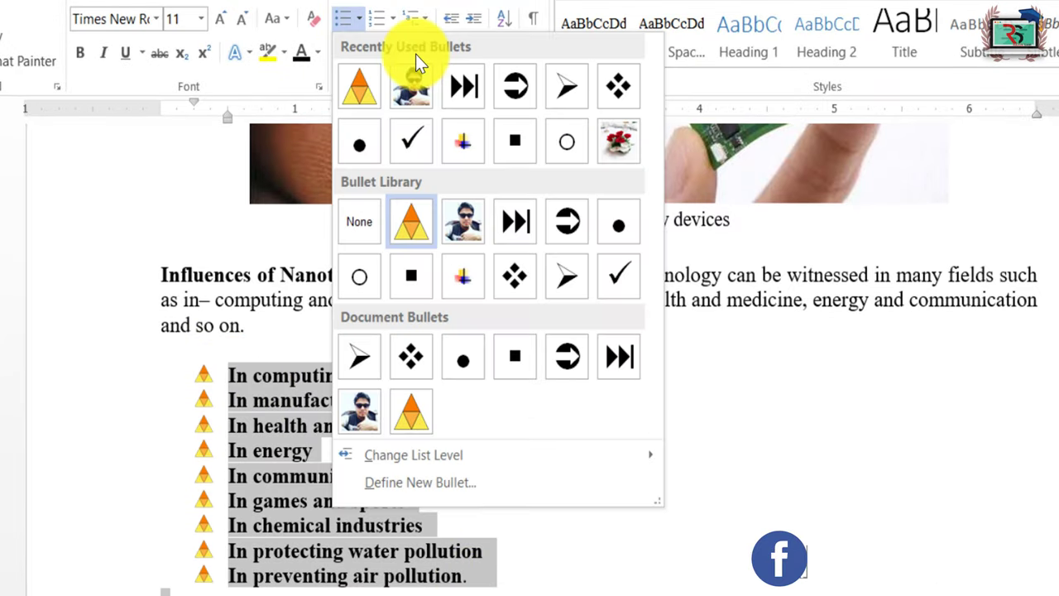
left_click(467, 482)
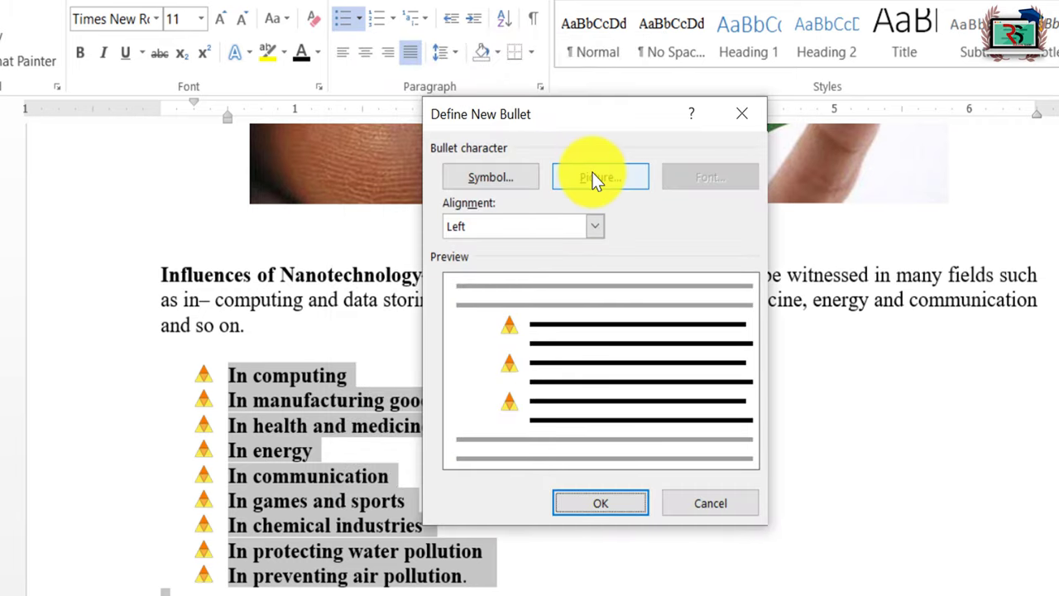
left_click(595, 179)
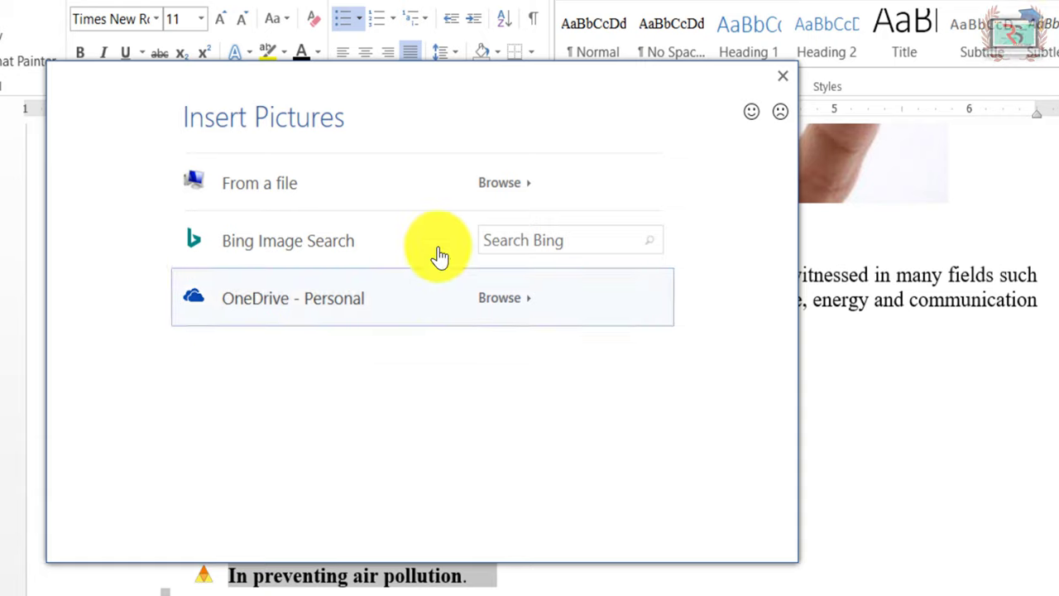
left_click(568, 243)
type("rose flower")
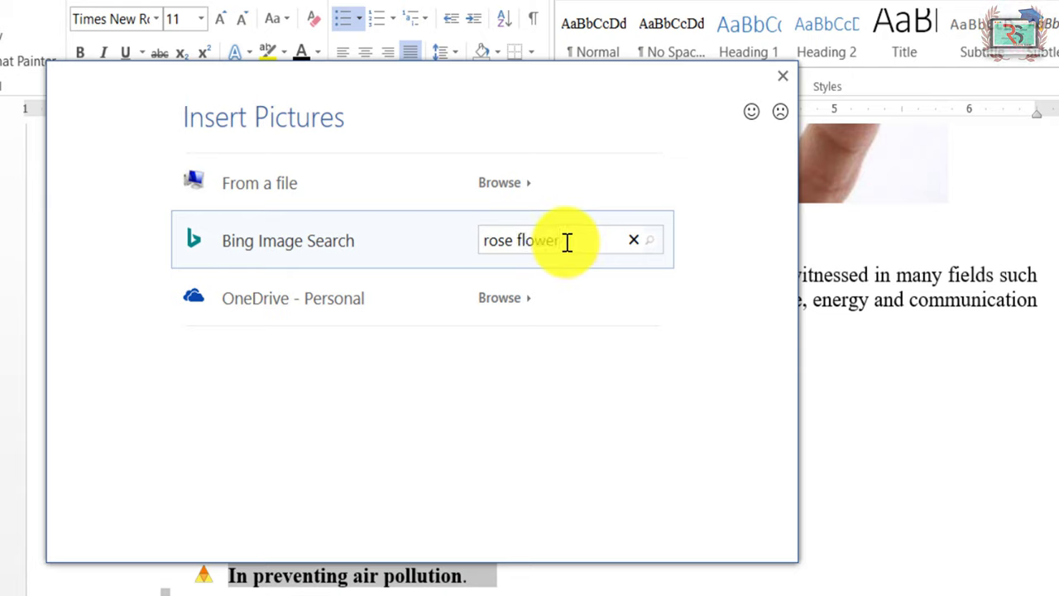
left_click(650, 241)
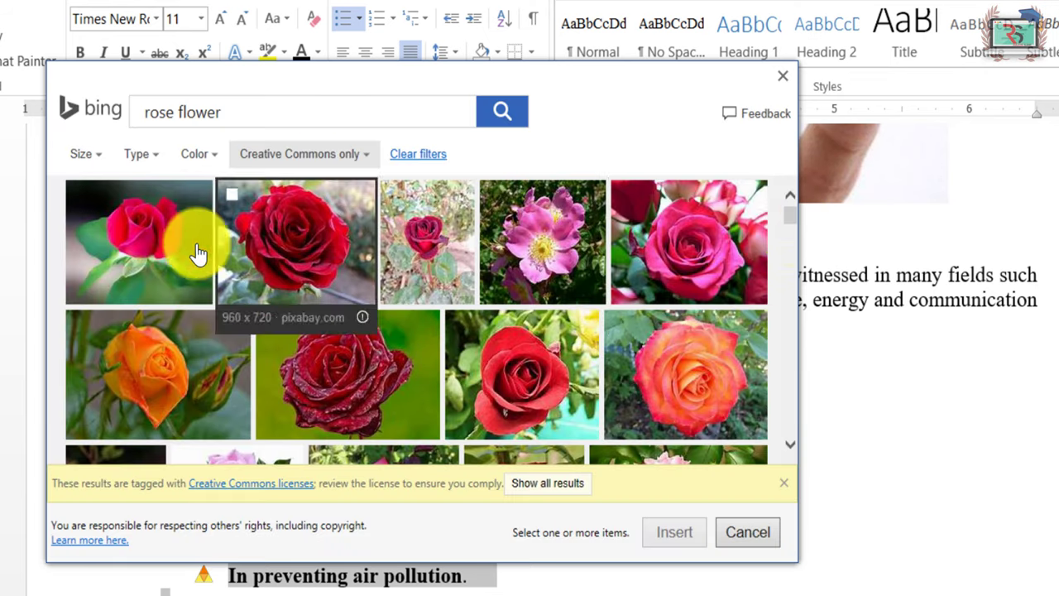
left_click(145, 239)
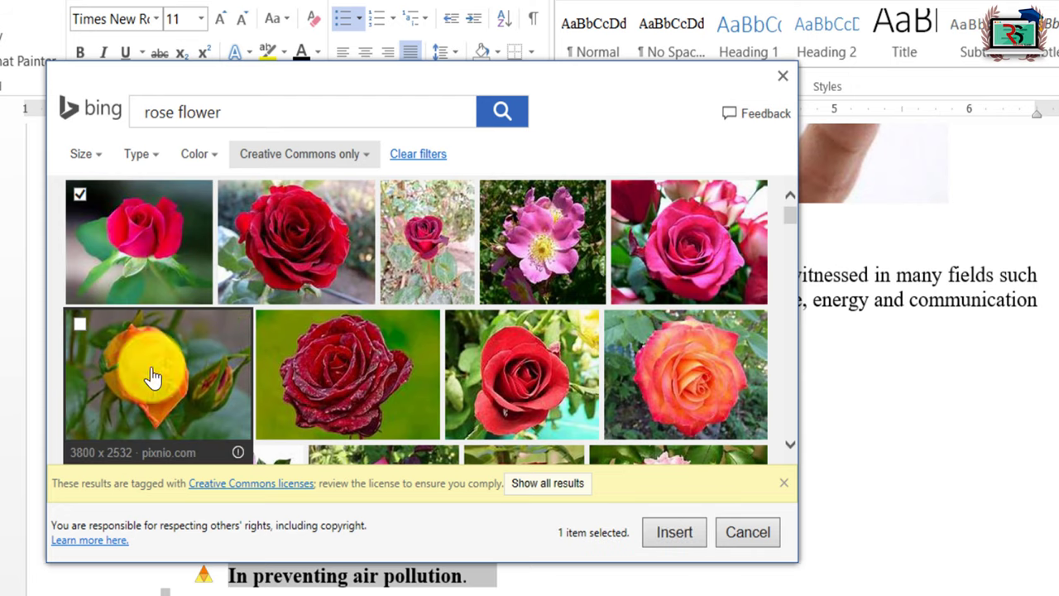
left_click(681, 534)
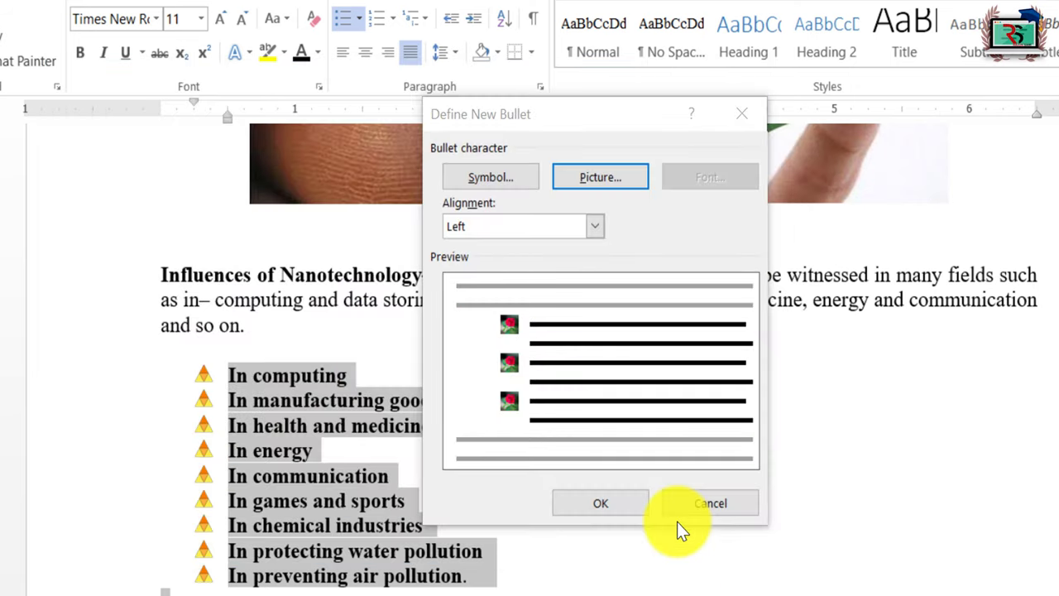
left_click(615, 504)
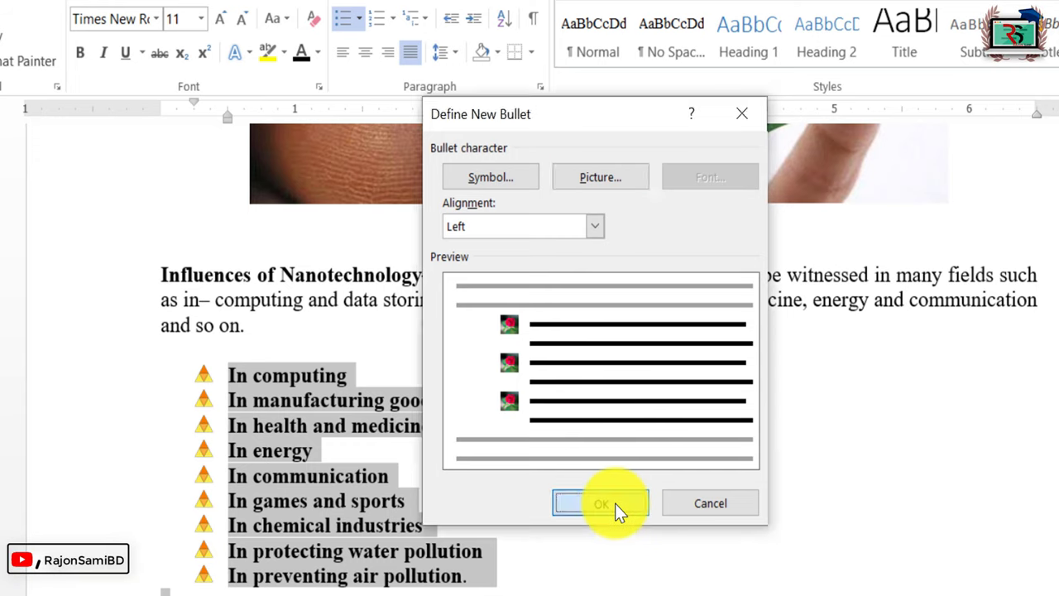
left_click(430, 478)
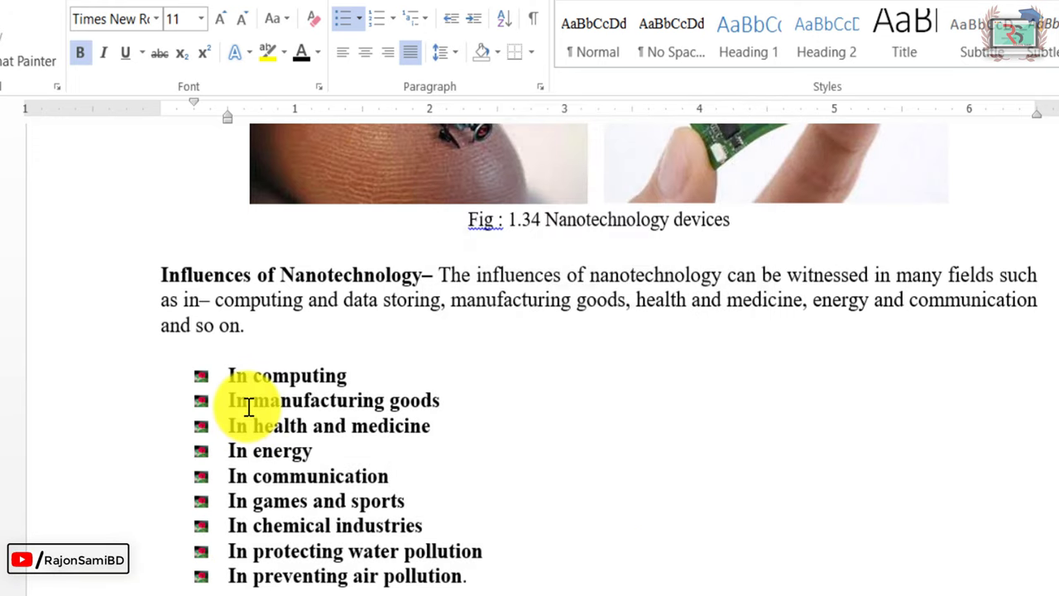
- Remove the rose bullets from all nine lines by choosing None
left_click_drag(249, 256, 512, 458)
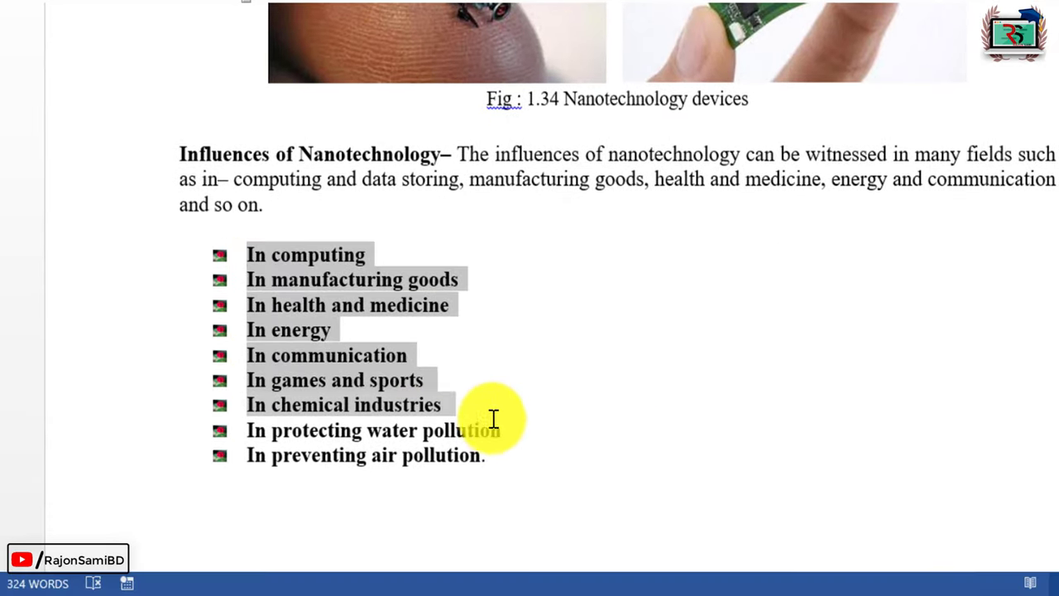
left_click(507, 458)
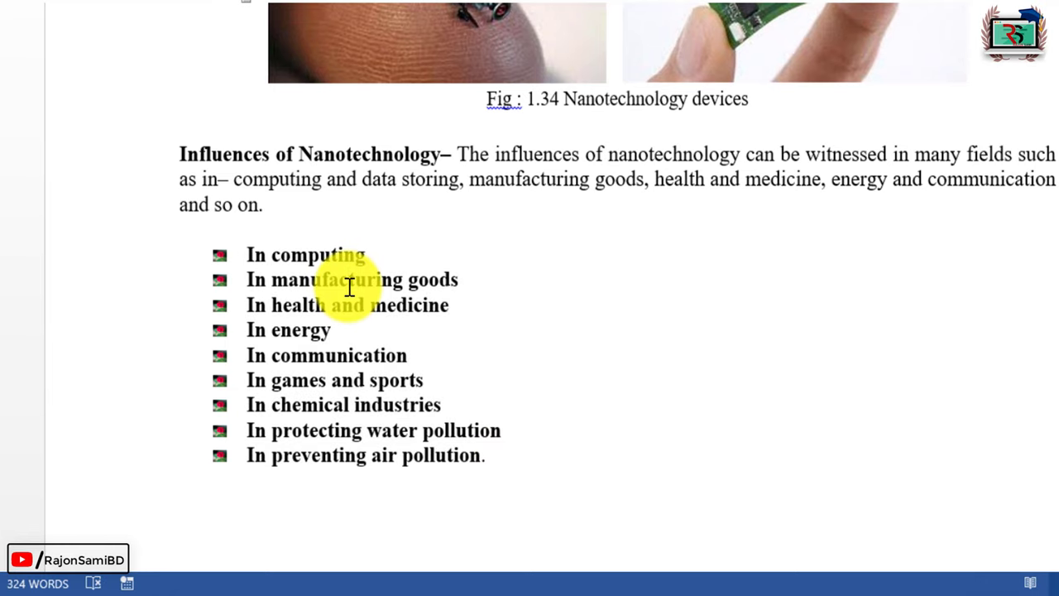
left_click(350, 285)
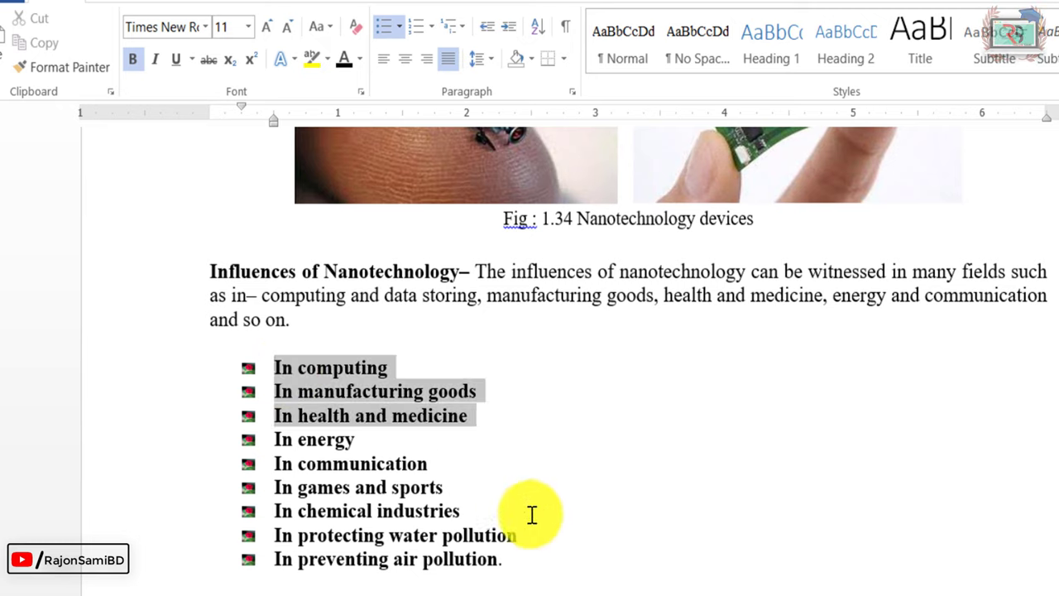
left_click_drag(278, 364, 549, 560)
left_click(401, 25)
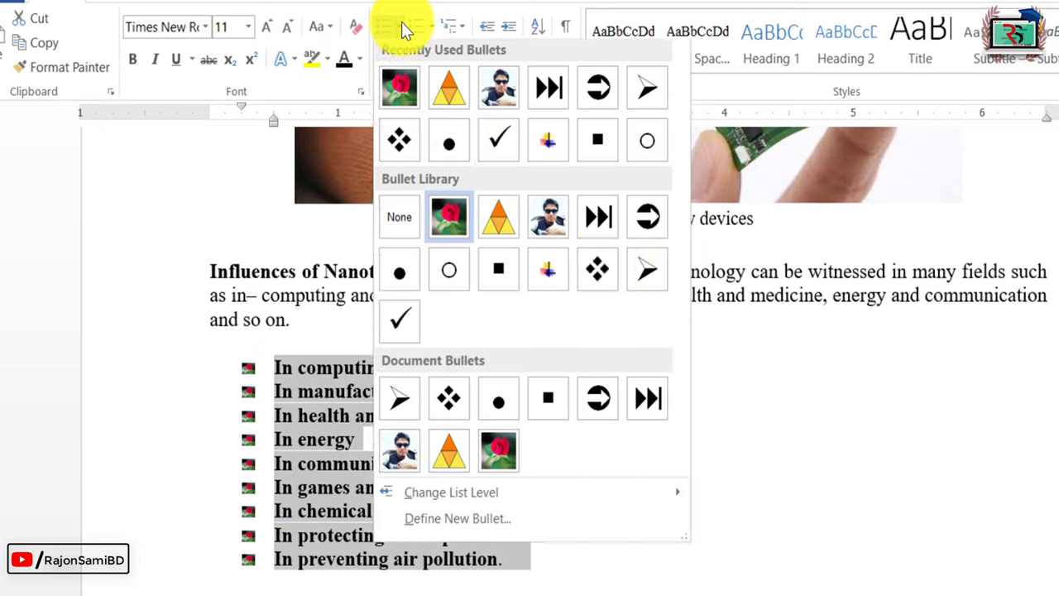
left_click(397, 219)
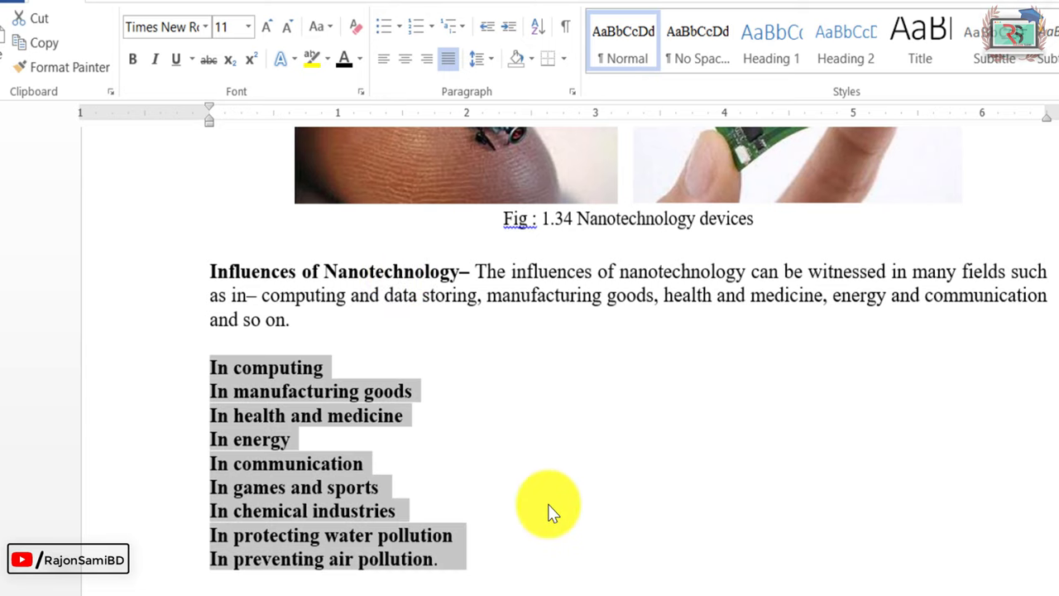
left_click(443, 441)
- Reselect the nine lines and browse the Numbering Library formats
left_click_drag(233, 370, 329, 559)
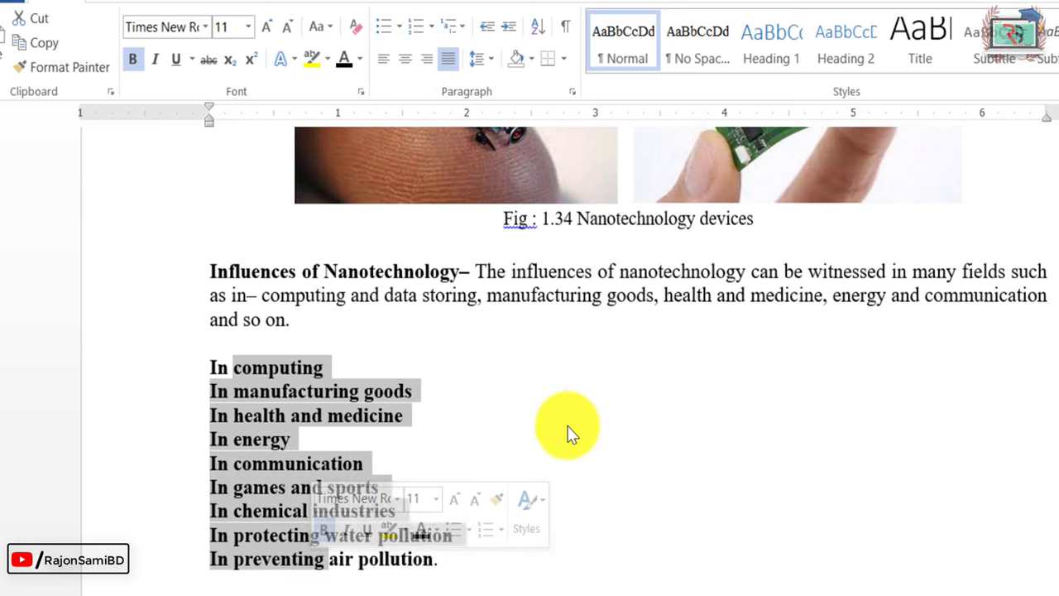
left_click(513, 417)
left_click_drag(210, 368, 433, 560)
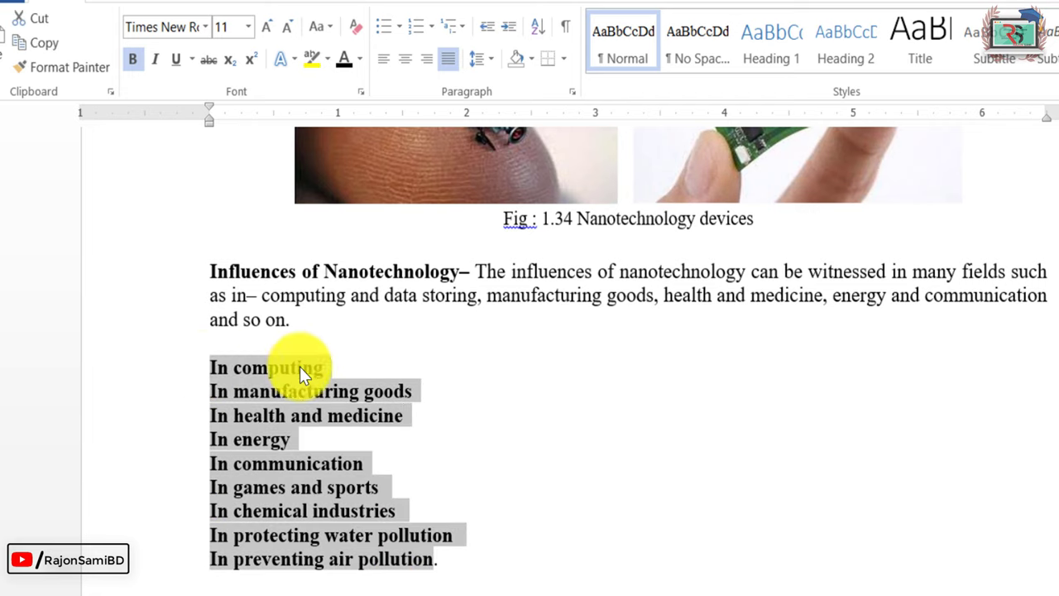
left_click(431, 27)
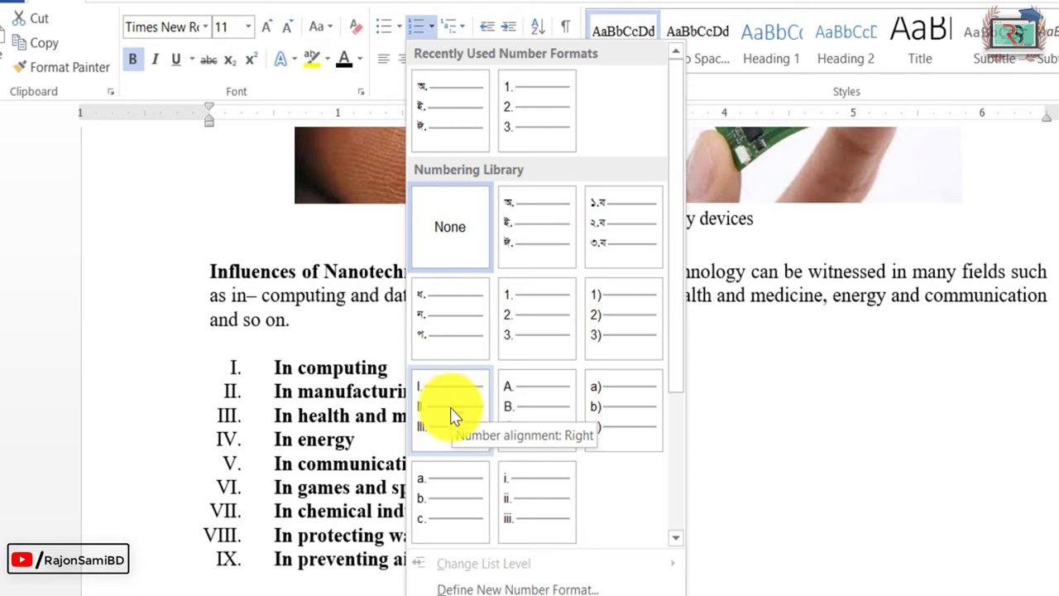
- Apply '1. 2. 3.' numbering to the nine lines and end the list at the empty item
left_click(523, 316)
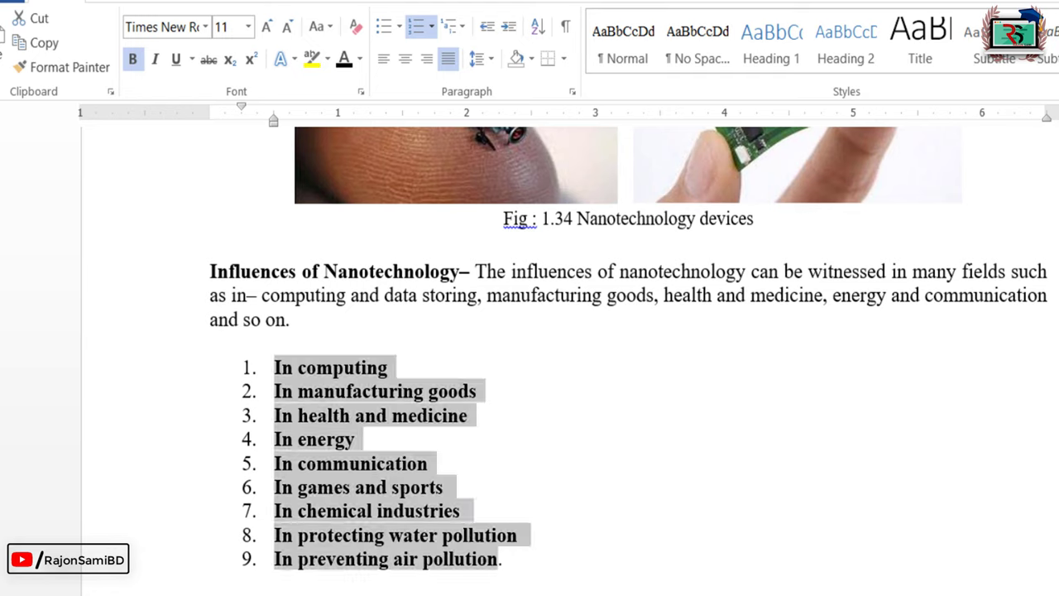
left_click(536, 481)
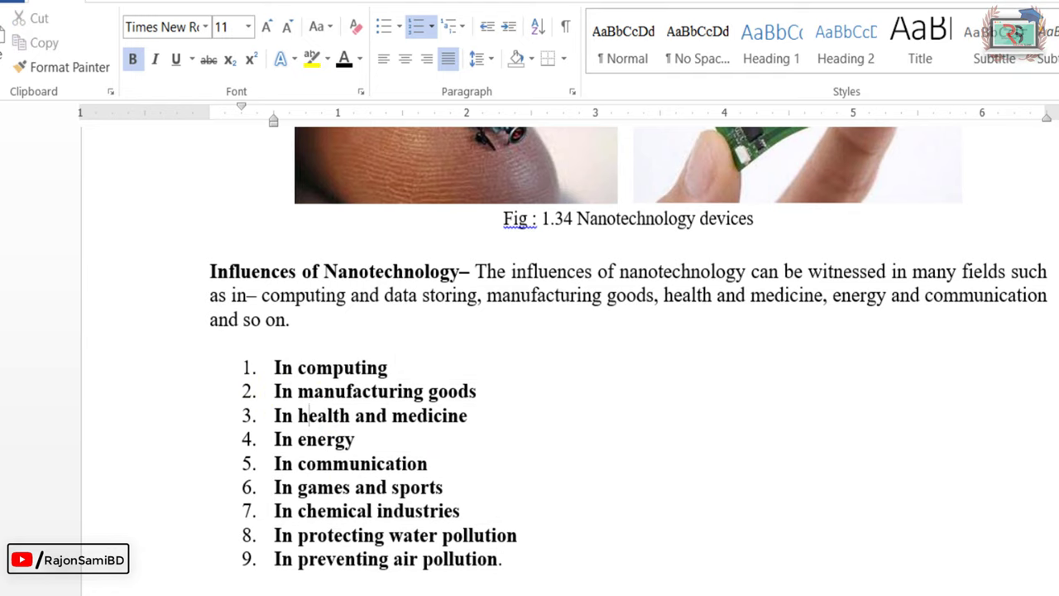
scroll(343, 390, "down", 3)
type("sfsfj")
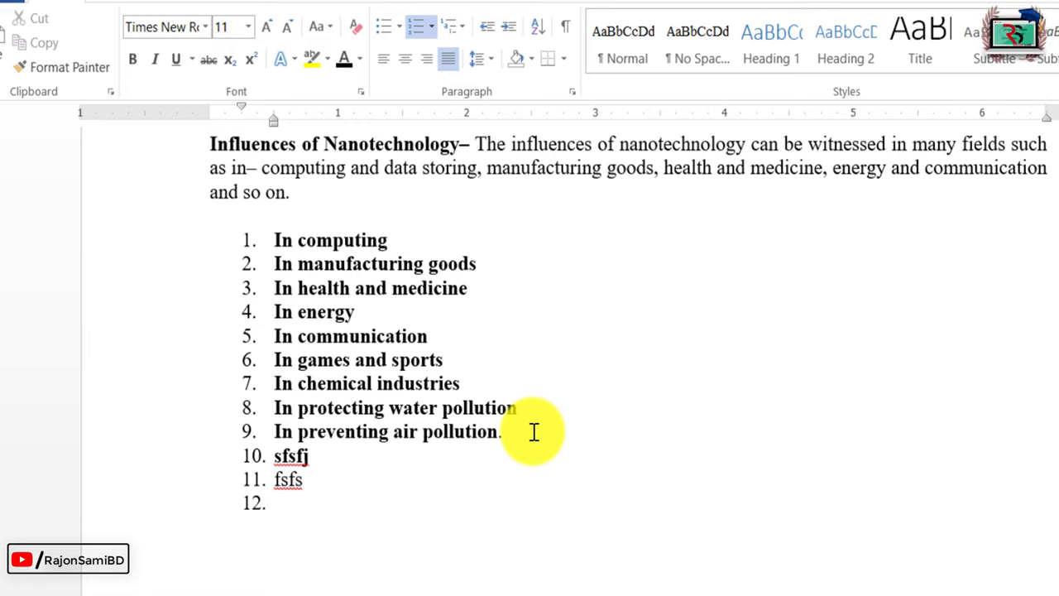
key("Return")
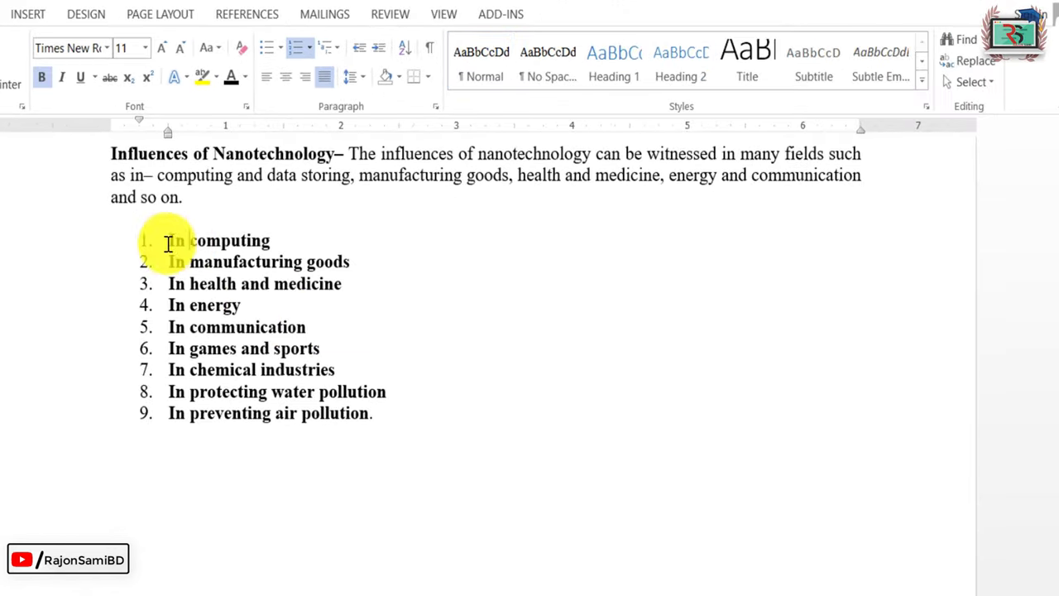
- Change the list's number style to ordinal '1st, 2nd, 3rd' through Define New Number Format
left_click_drag(169, 240, 384, 420)
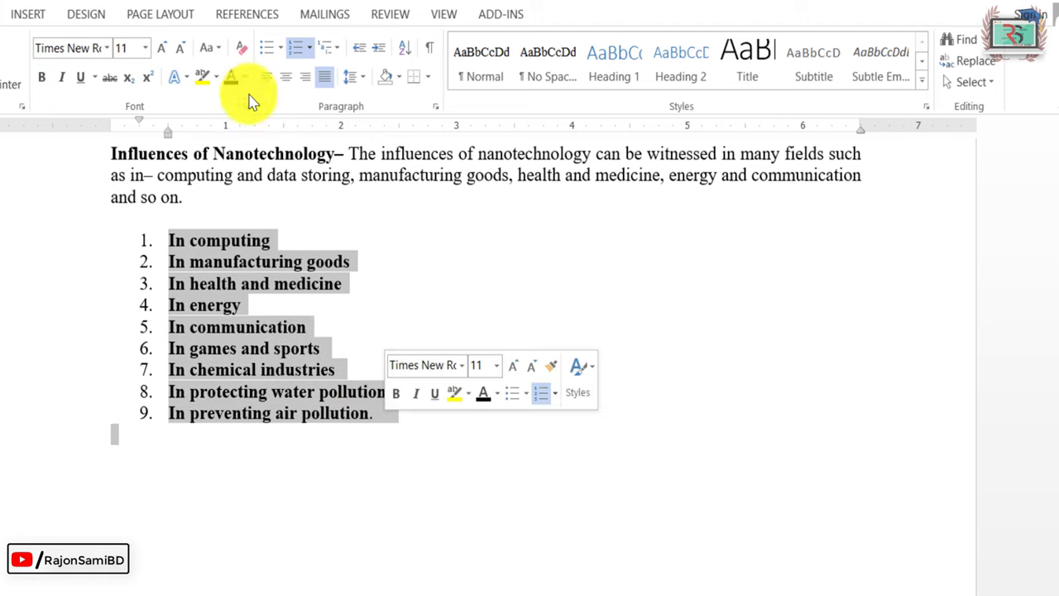
left_click(311, 50)
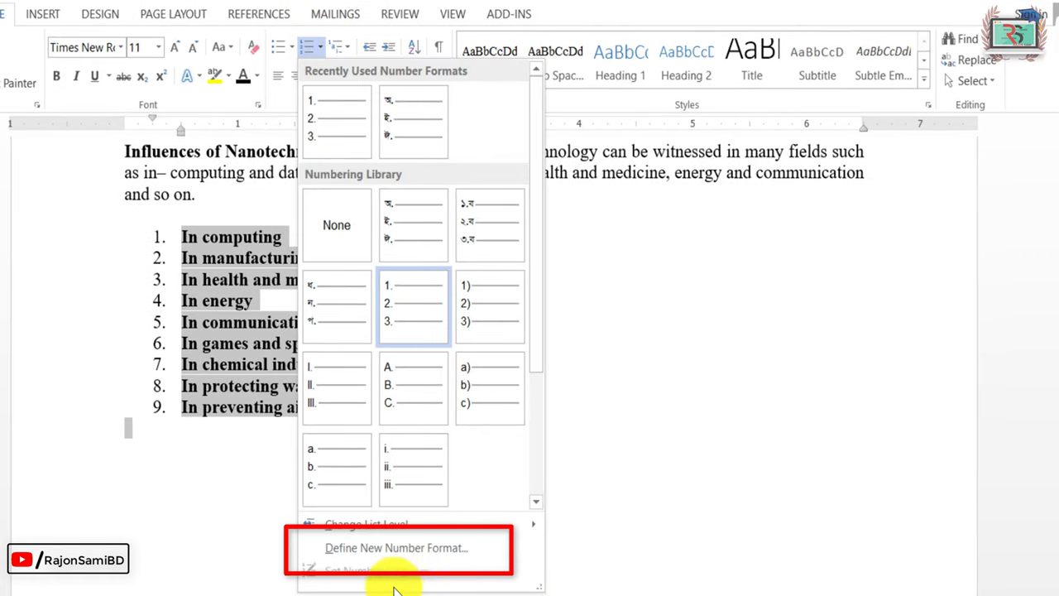
left_click(442, 551)
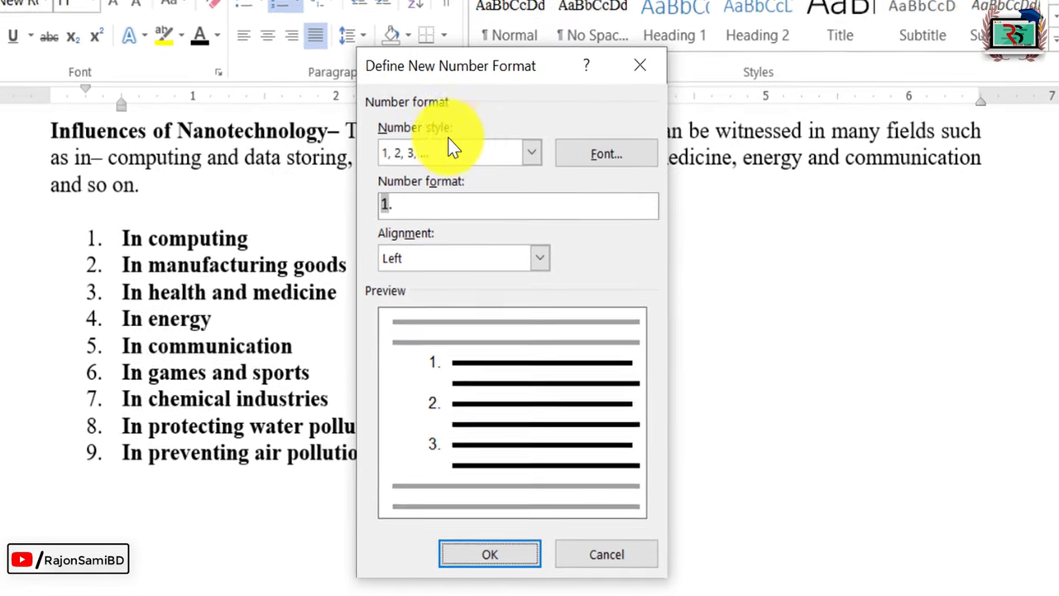
left_click(516, 156)
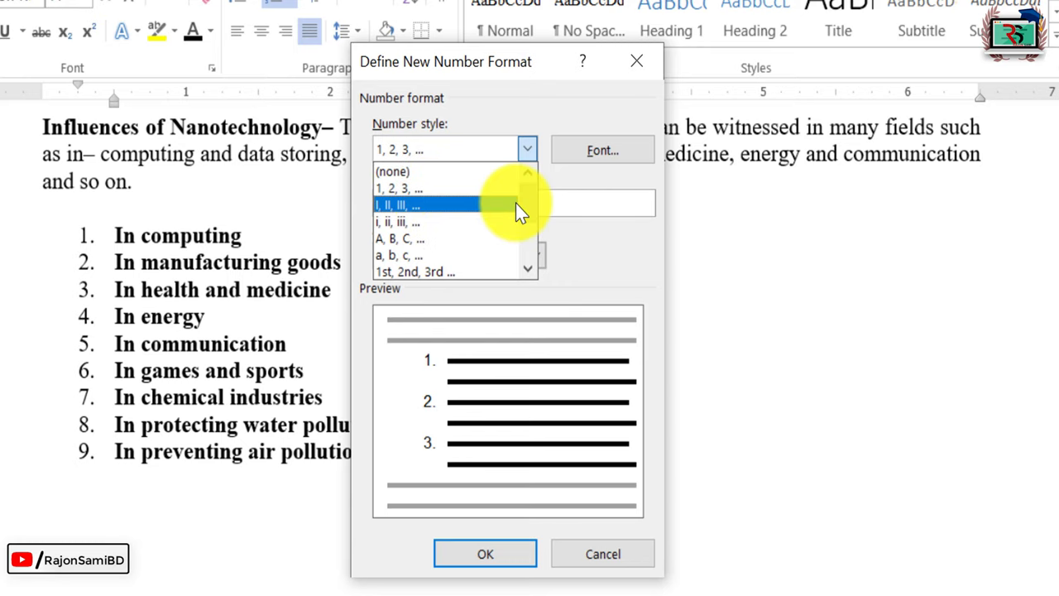
left_click_drag(521, 205, 534, 223)
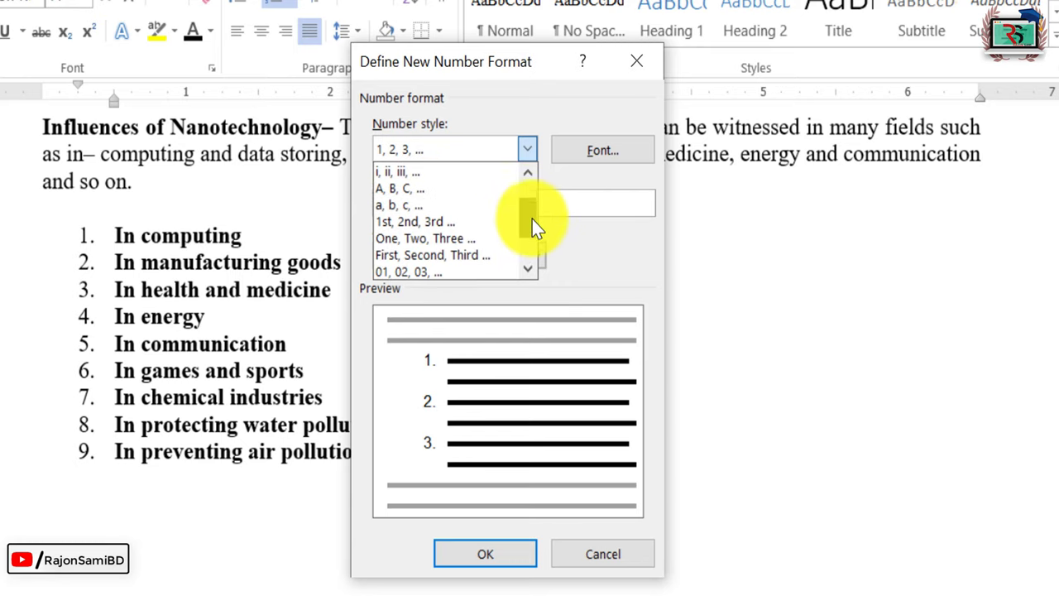
left_click(447, 223)
left_click(481, 551)
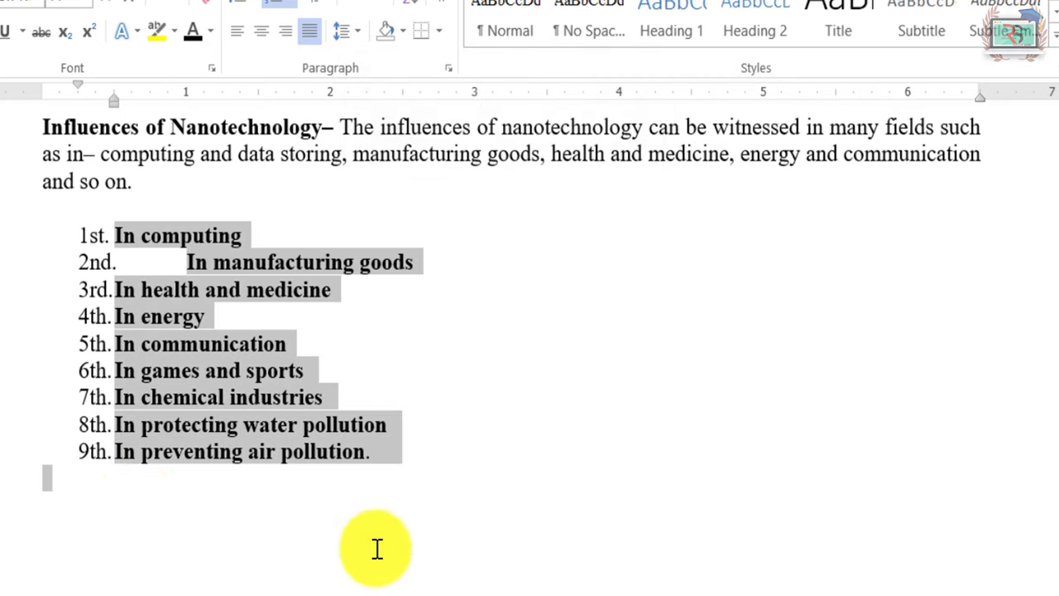
left_click(120, 496)
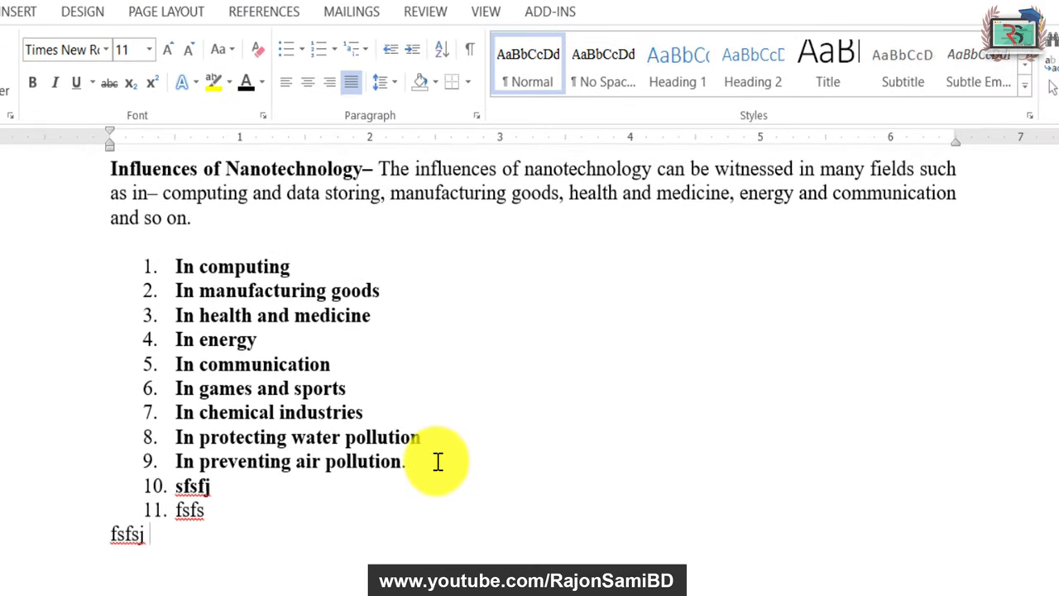
- Select the list's Bengali numbers and review the numbering formats without changing anything
left_click(253, 315)
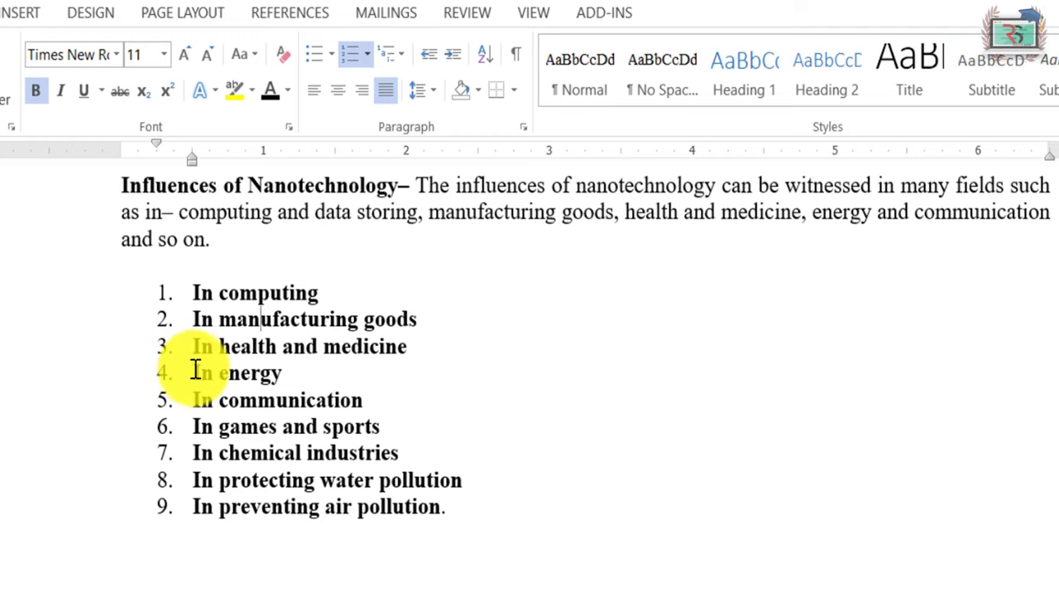
left_click(164, 346)
left_click(367, 54)
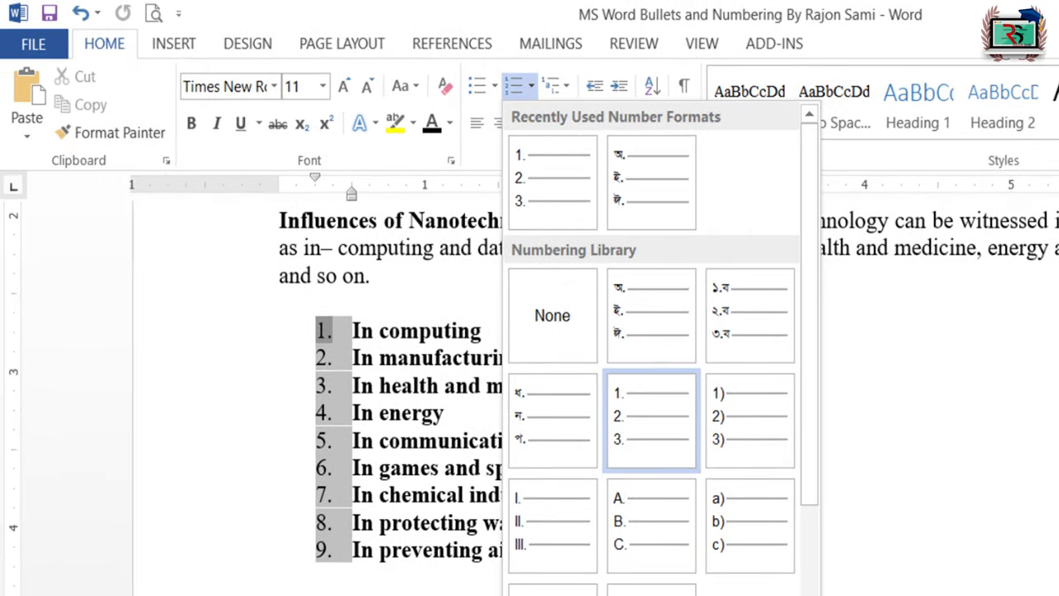
left_click(341, 455)
left_click(439, 579)
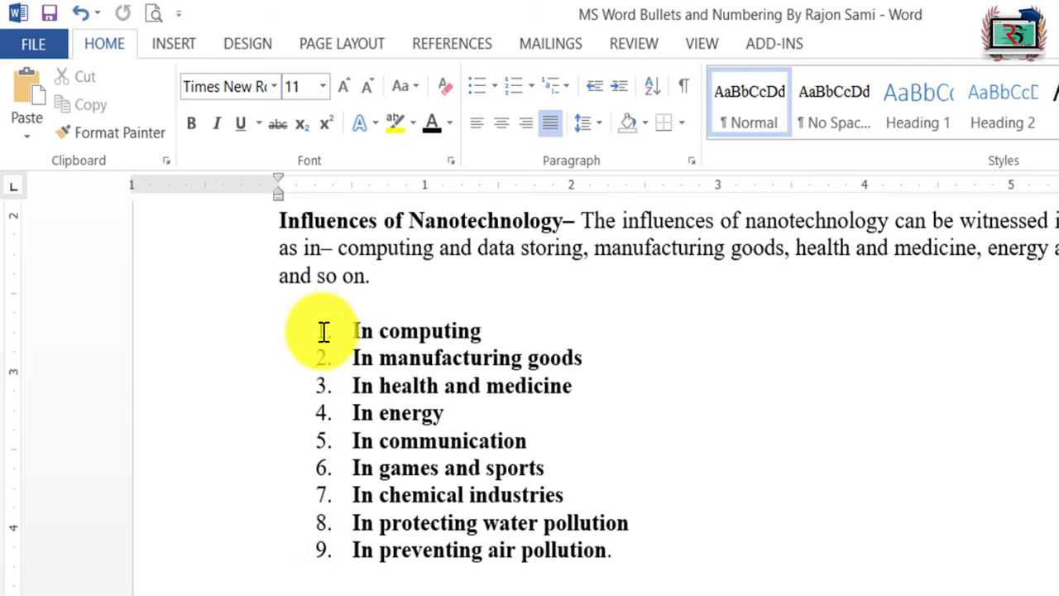
left_click(324, 332)
type("SutonnyMJ")
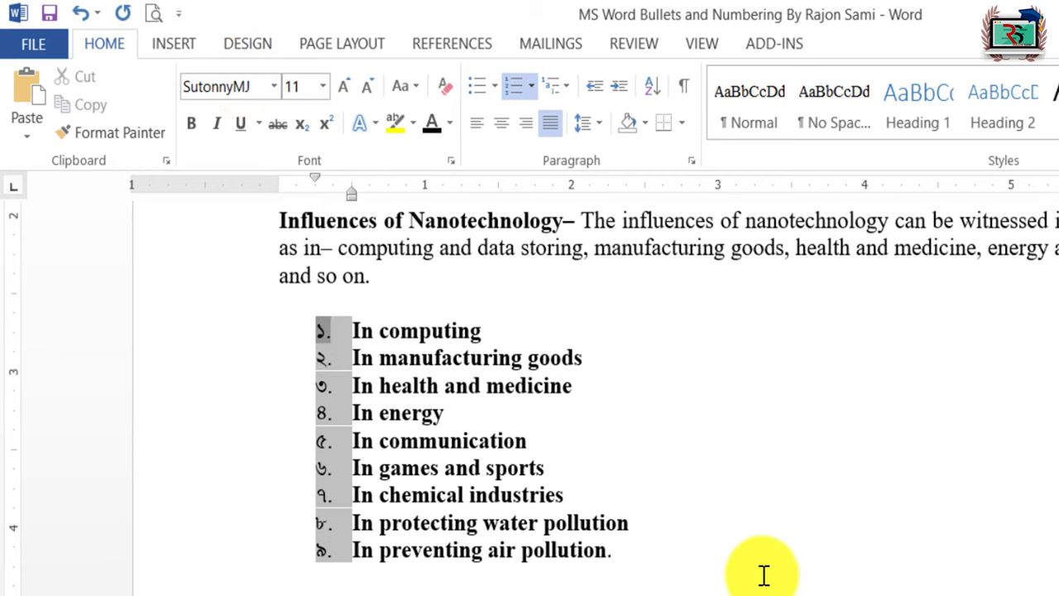
left_click(703, 571)
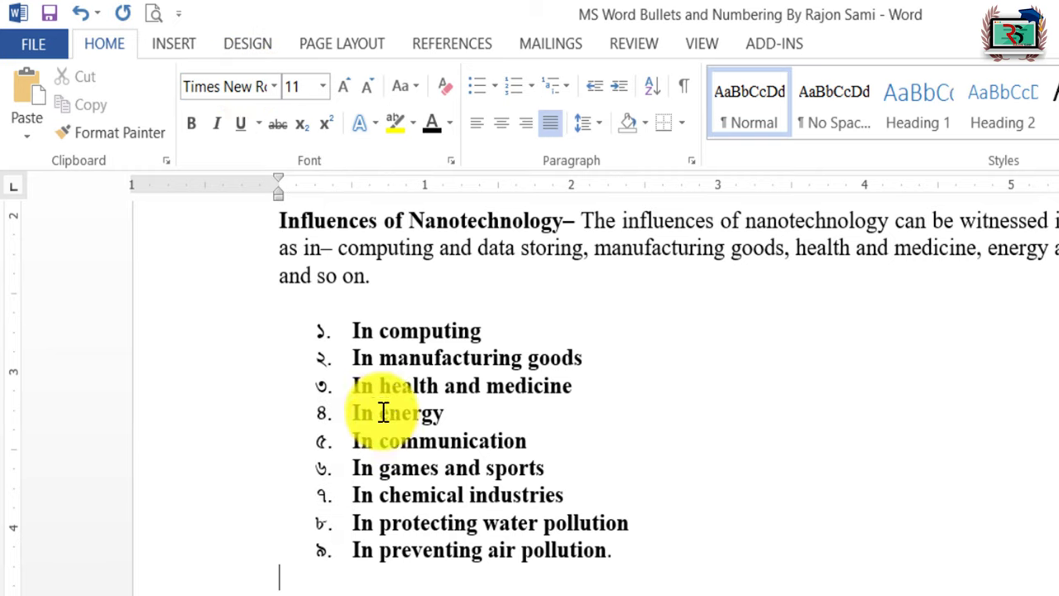
- Check the numbers' font, undo the Bengali numerals back to 1–9, and select the first four items
left_click(375, 357)
left_click(323, 336)
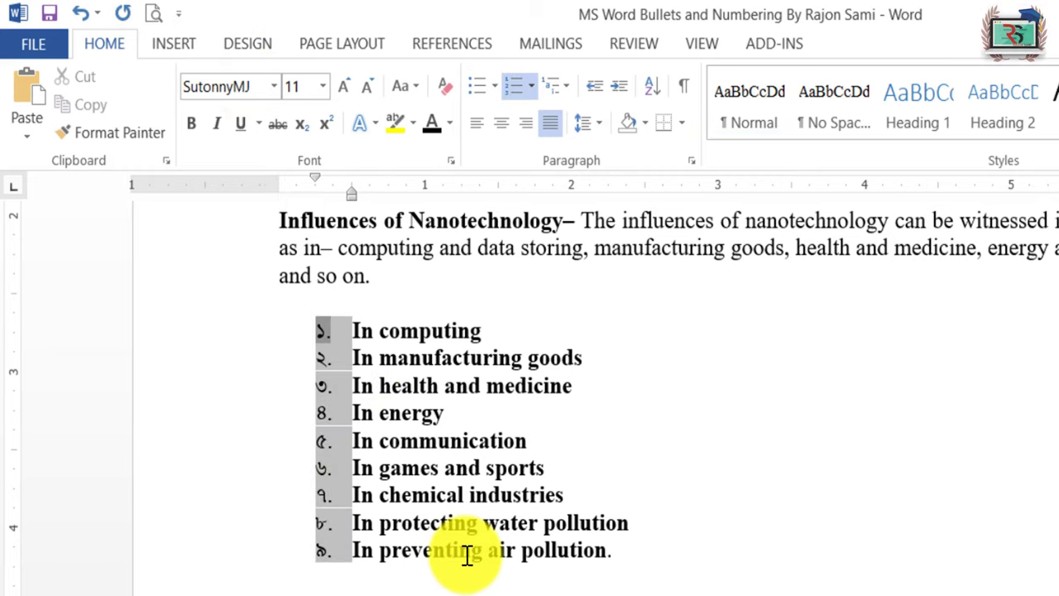
left_click(463, 580)
left_click(322, 332)
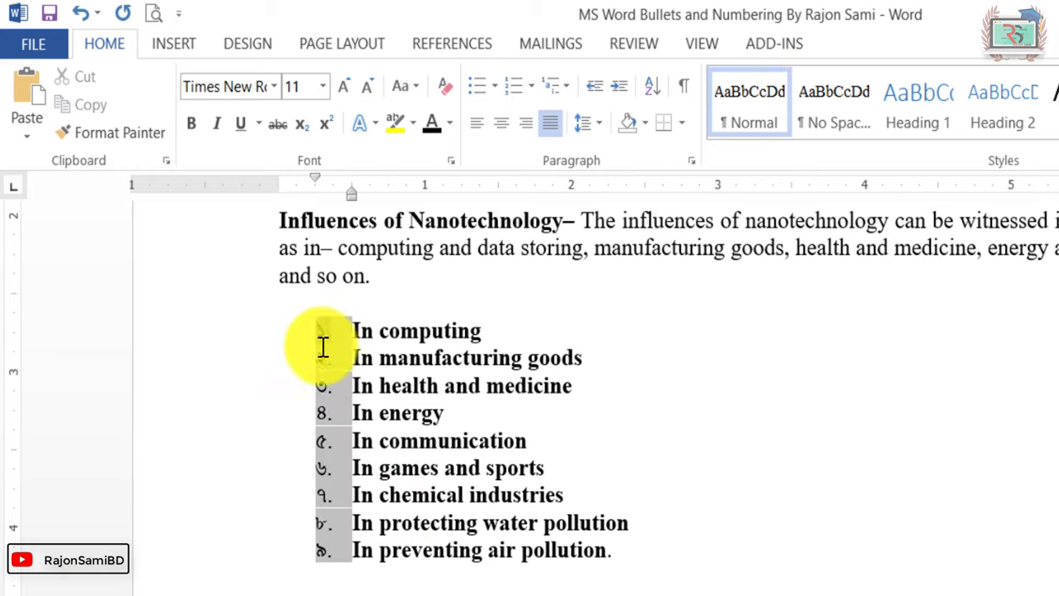
left_click(356, 584)
key("ctrl+z")
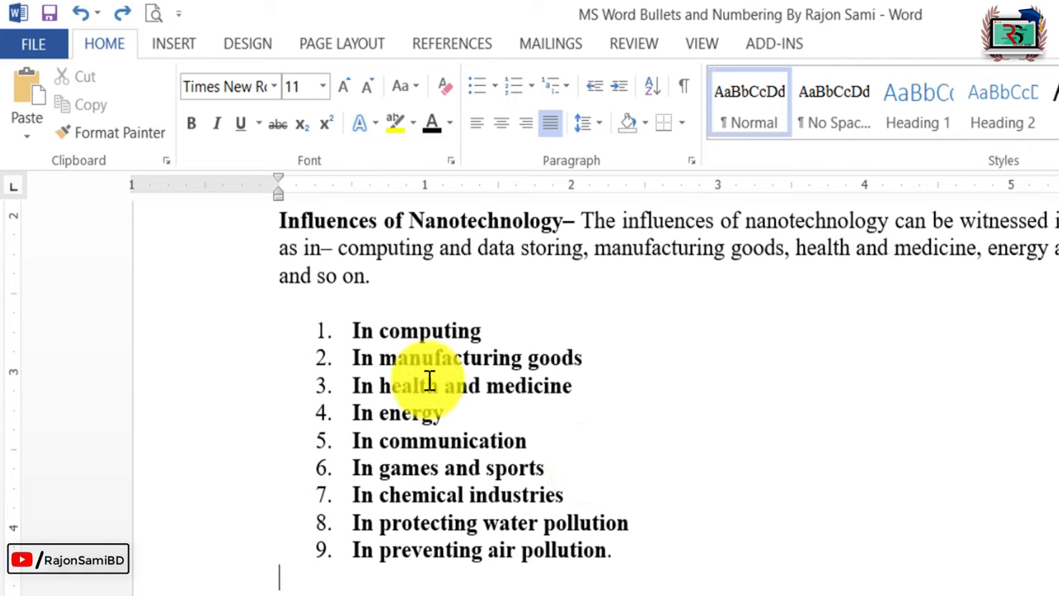
mouse_move(359, 326)
left_mouse_down()
mouse_move(589, 514)
mouse_move(597, 546)
left_mouse_up()
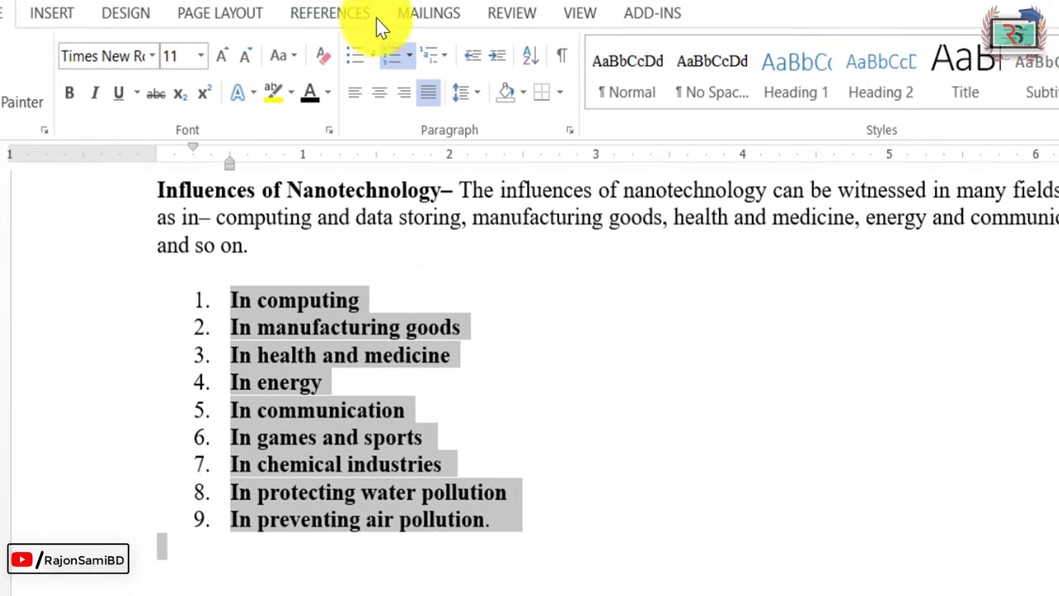
- Define a new number format using bold SutonnyMJ for the list numbers
left_click(518, 82)
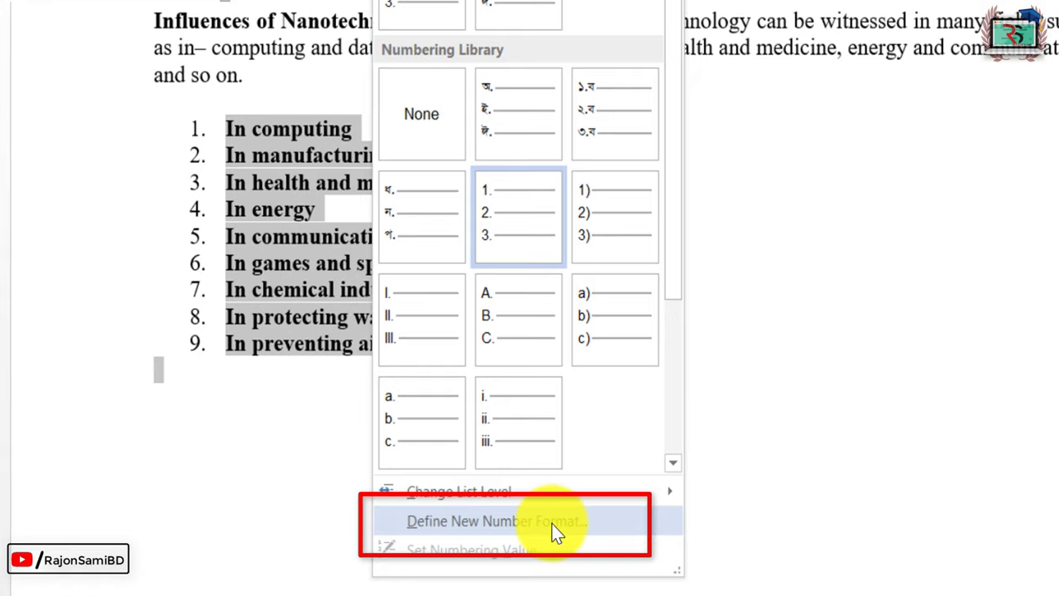
left_click(556, 529)
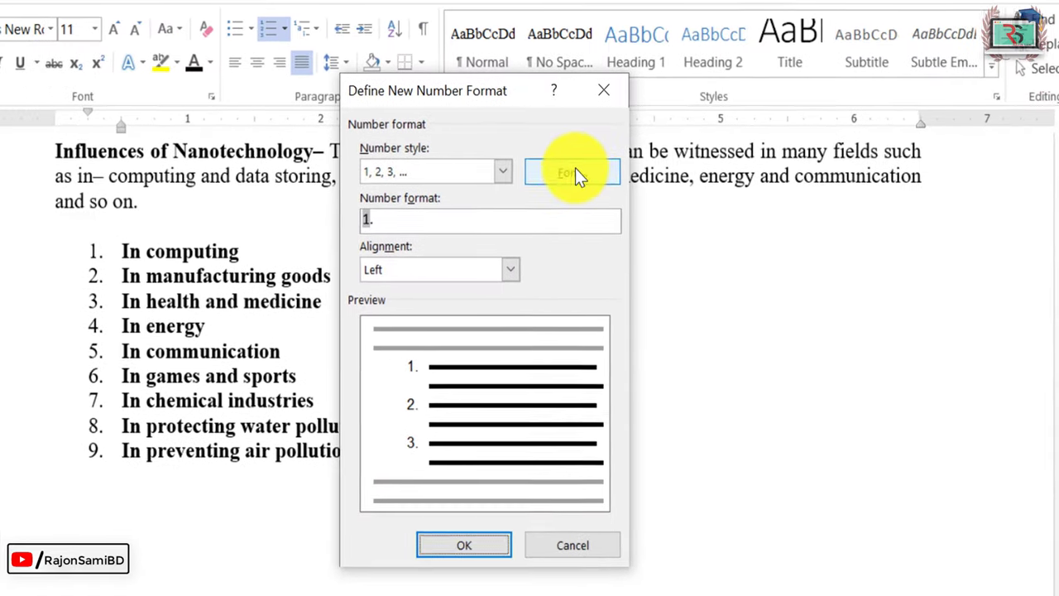
left_click(530, 139)
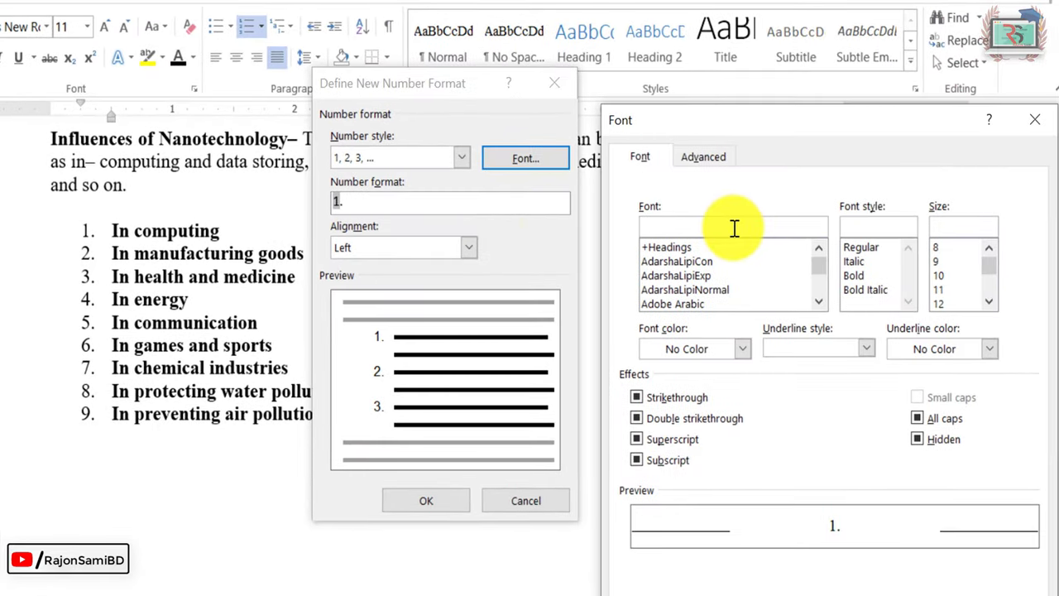
type("s")
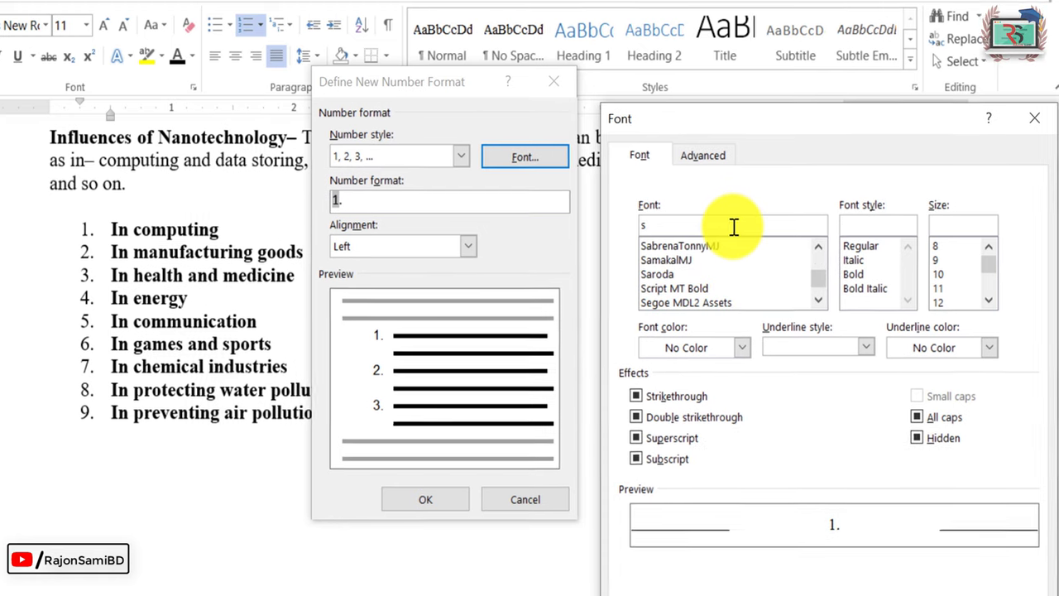
type("utonnym")
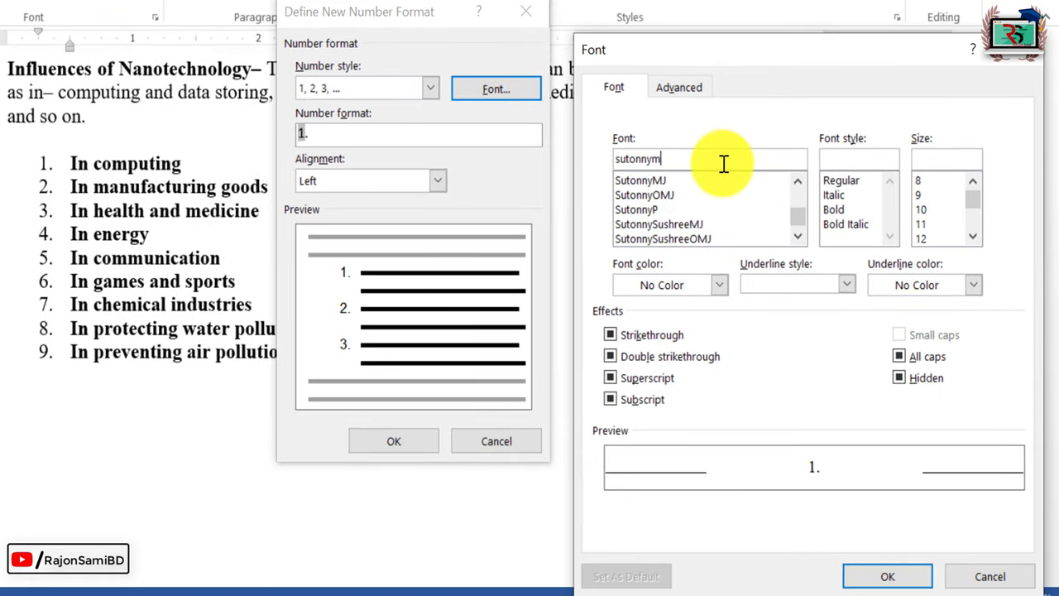
type("j")
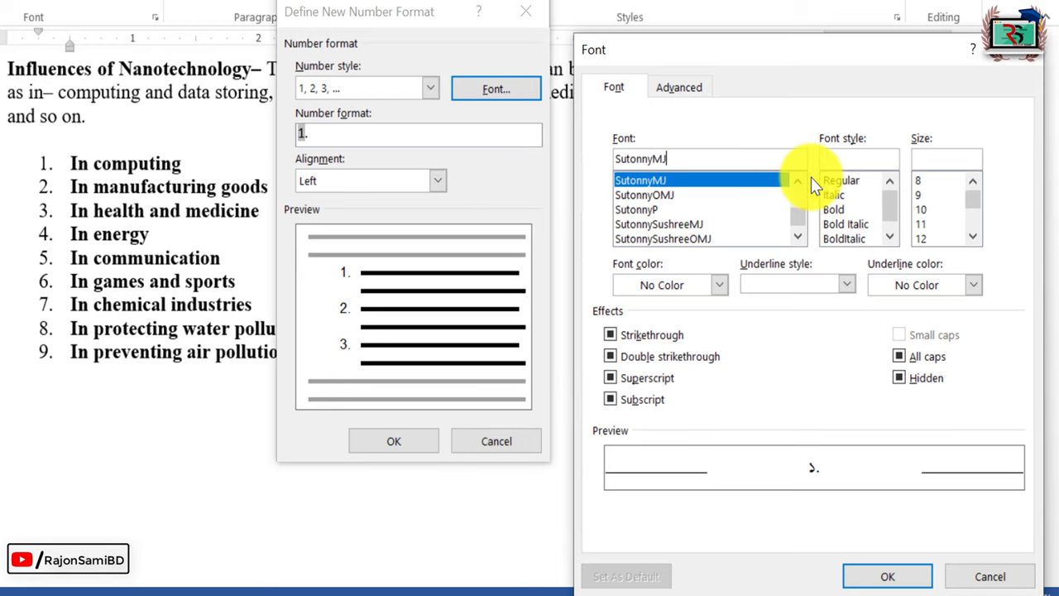
left_click(844, 209)
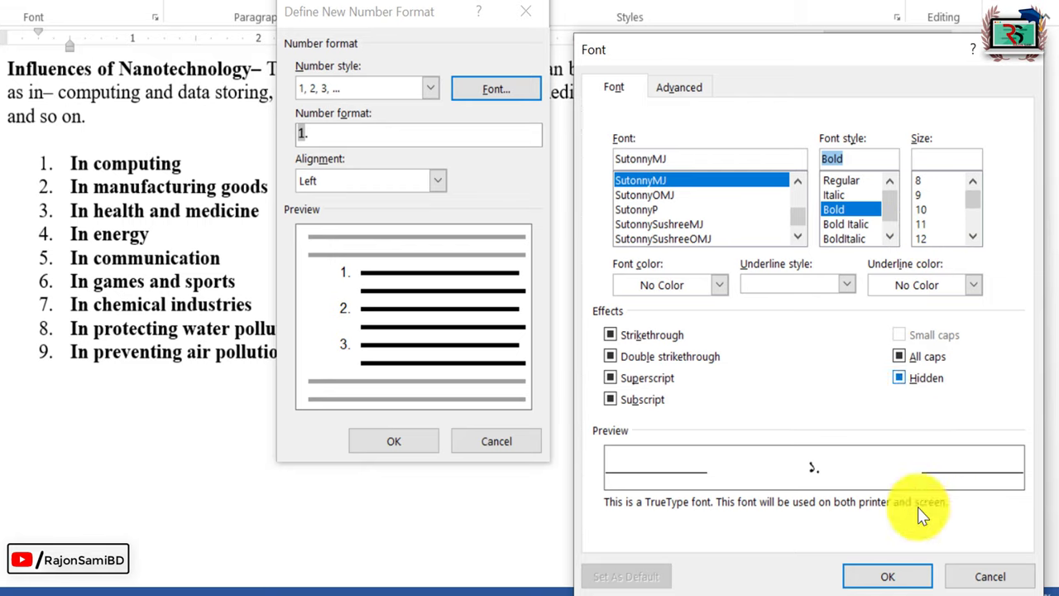
left_click(889, 579)
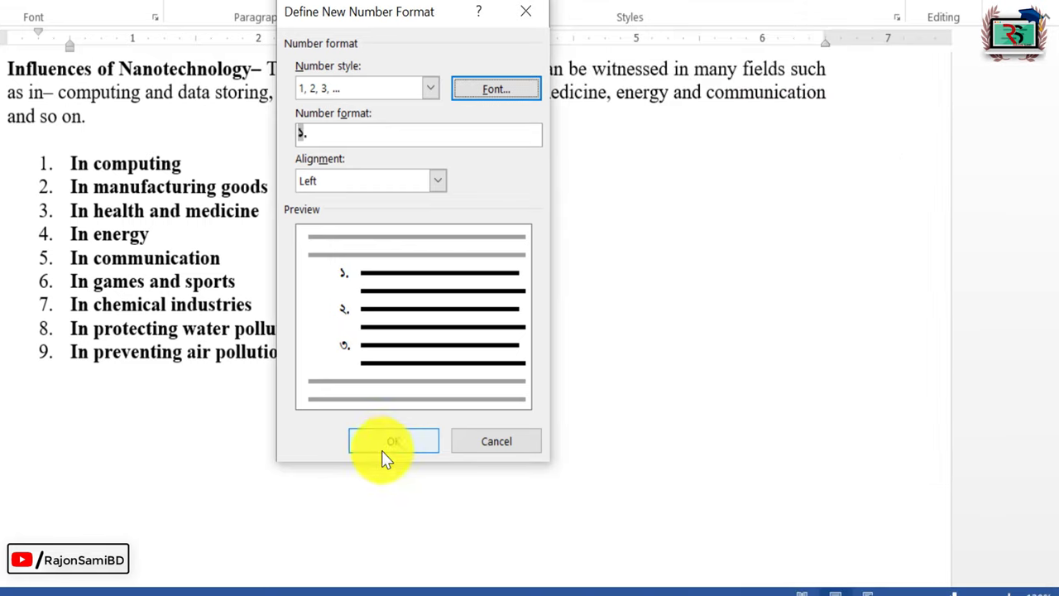
left_click(405, 443)
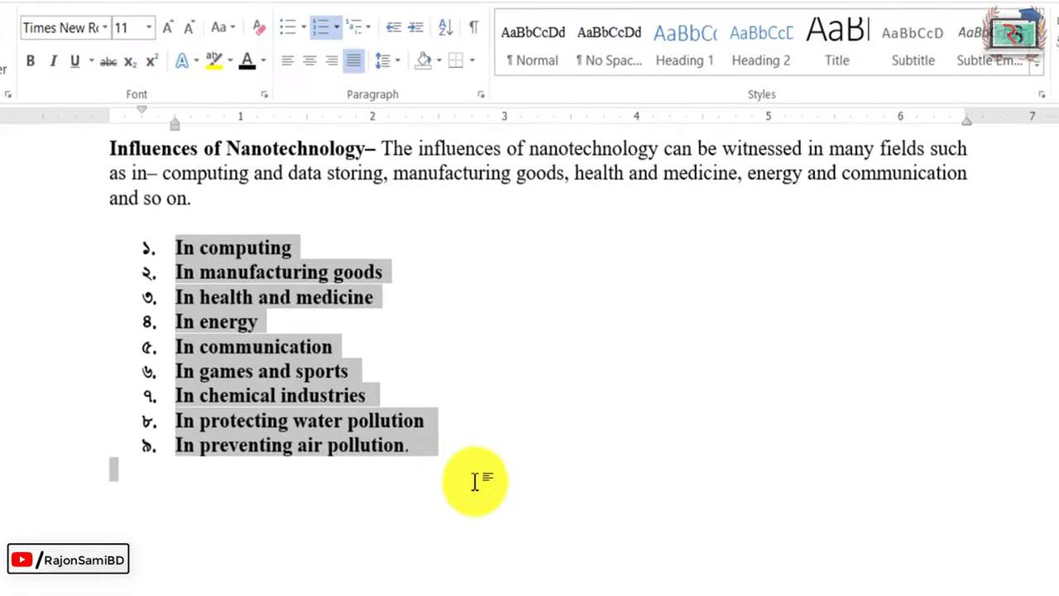
- Select all nine list items and bring up the numbering formats again
left_click(479, 444)
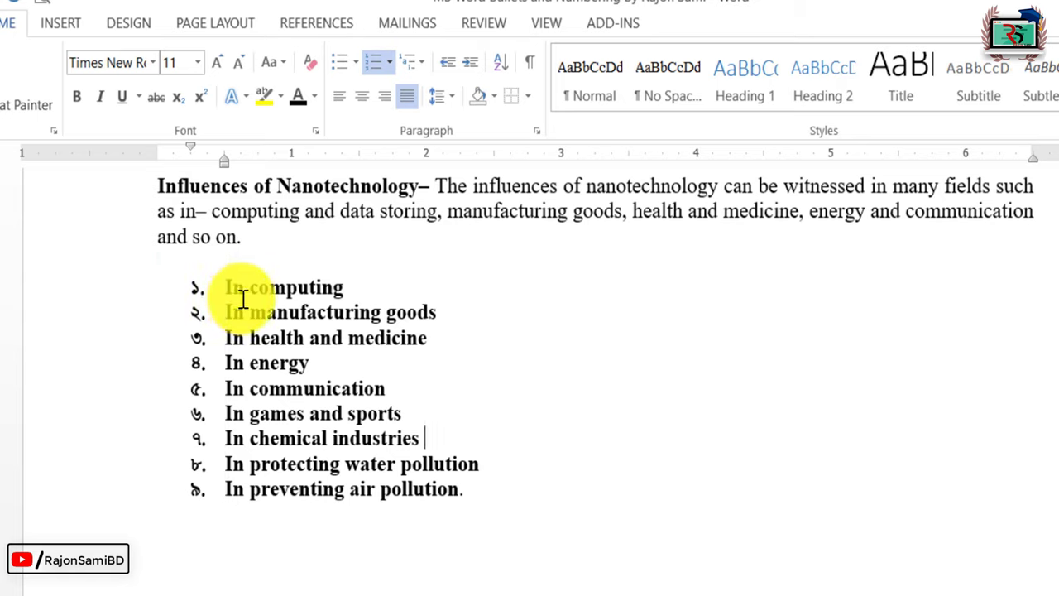
left_click(414, 366)
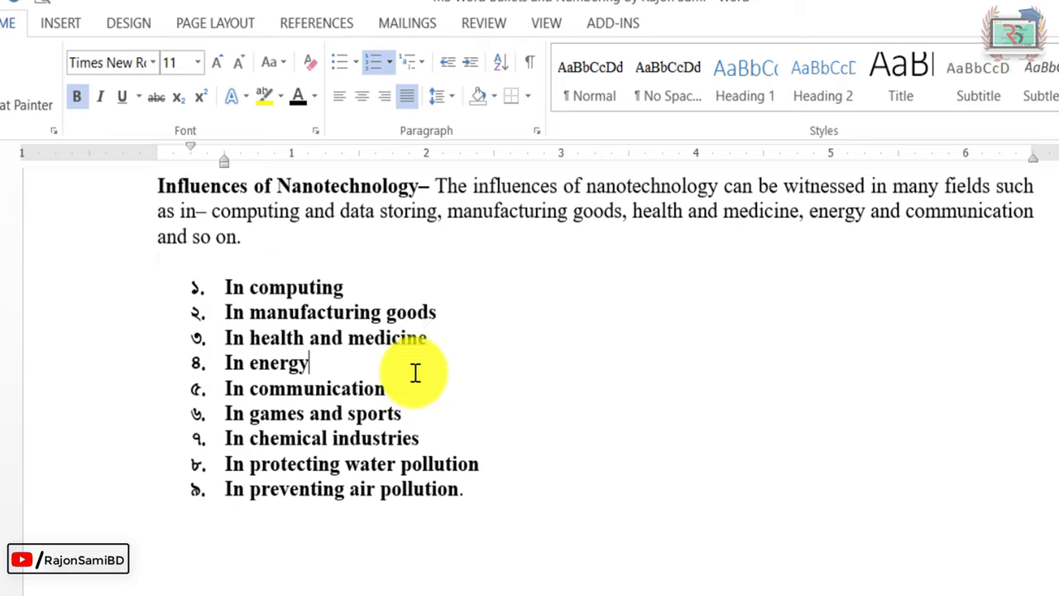
left_click(203, 296)
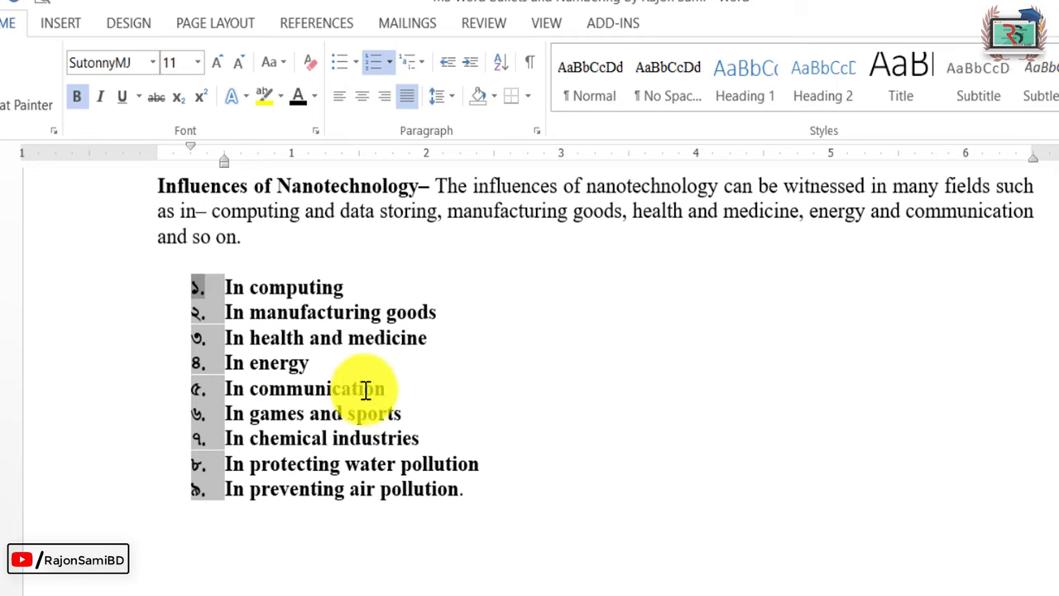
left_click_drag(225, 287, 467, 490)
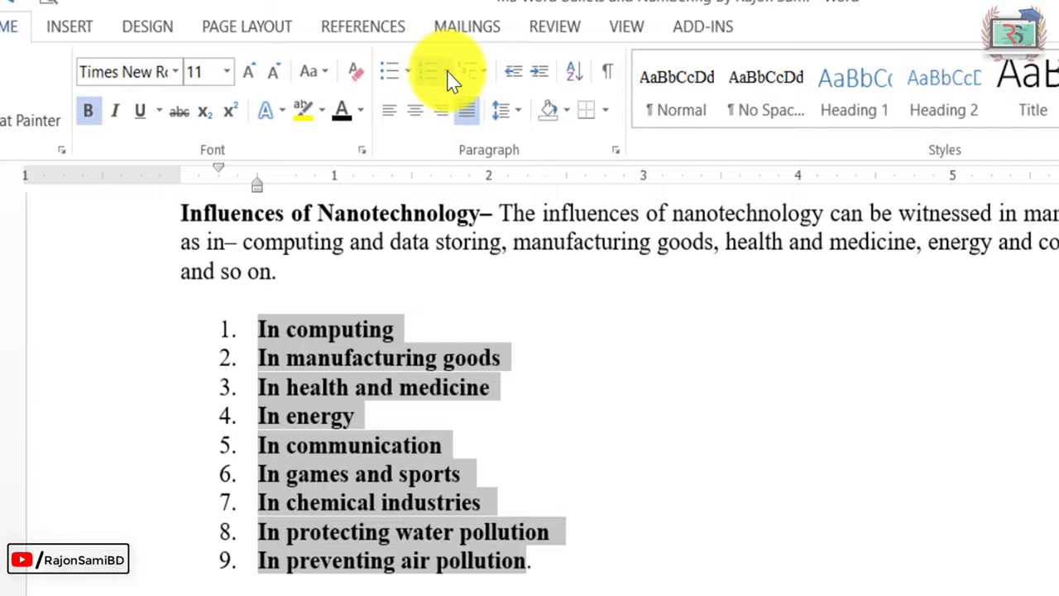
left_click(447, 73)
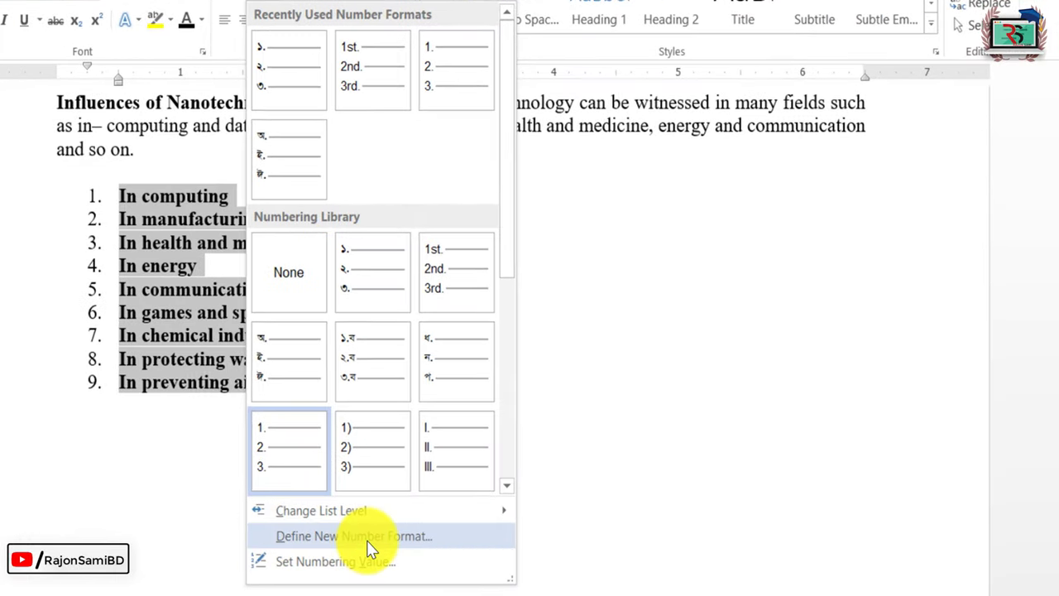
- Define a new A, B, C number format in SutonnyMJ font to letter the list in Bengali
left_click(389, 538)
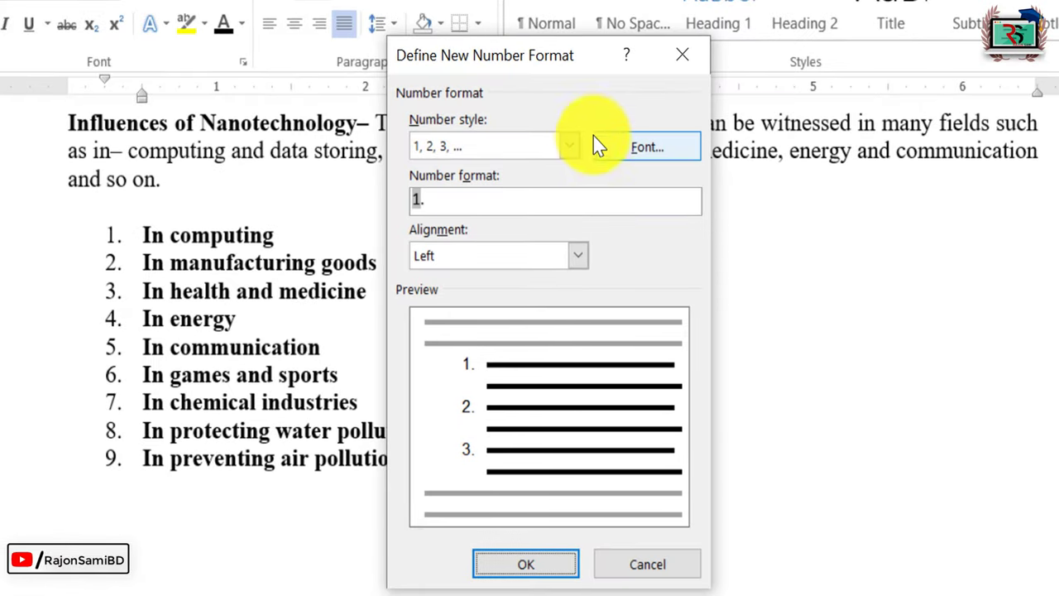
left_click(574, 149)
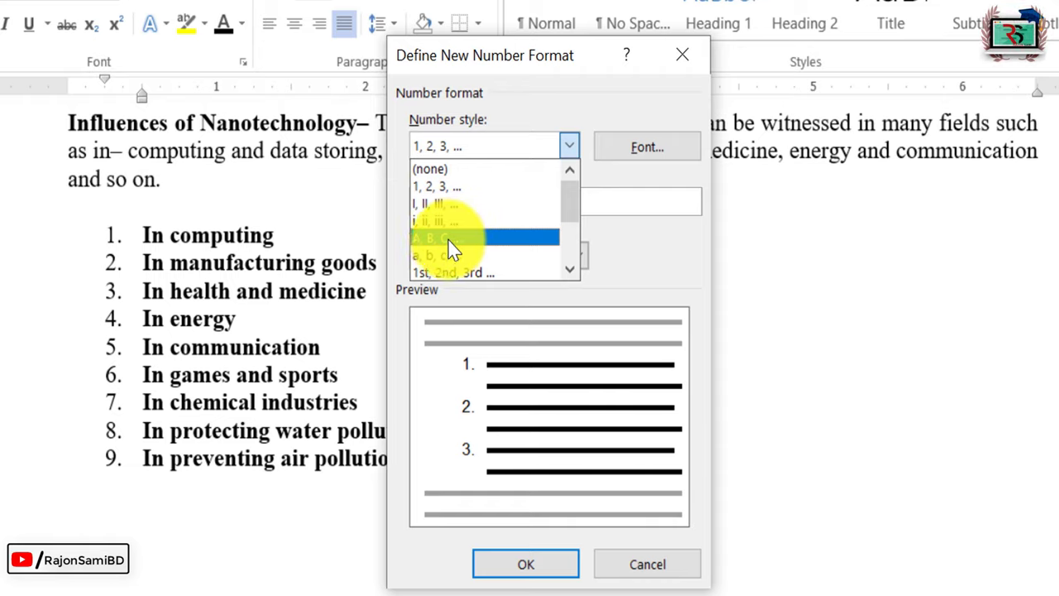
left_click(449, 239)
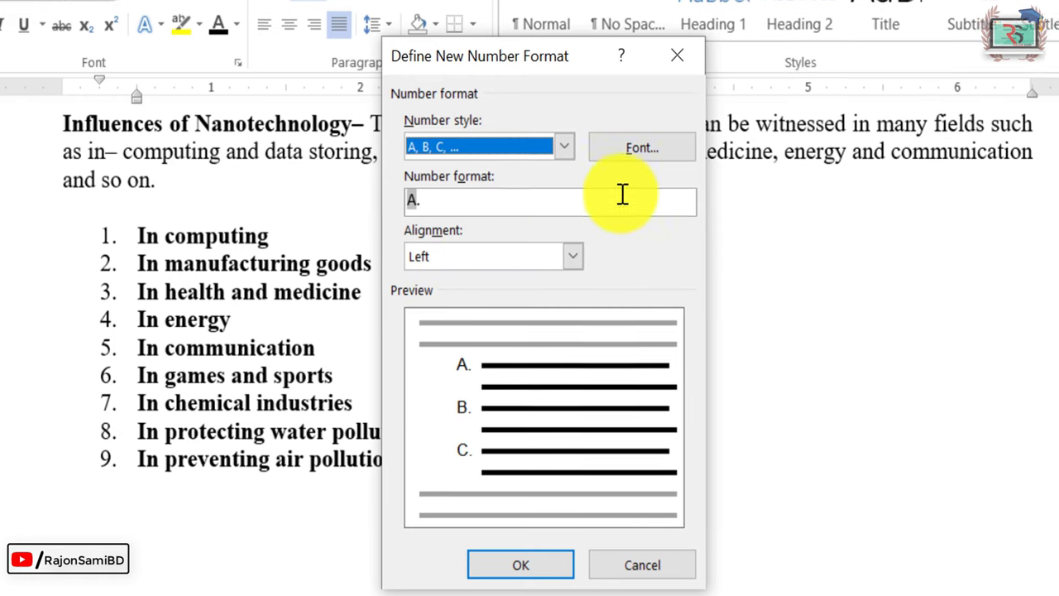
left_click(627, 147)
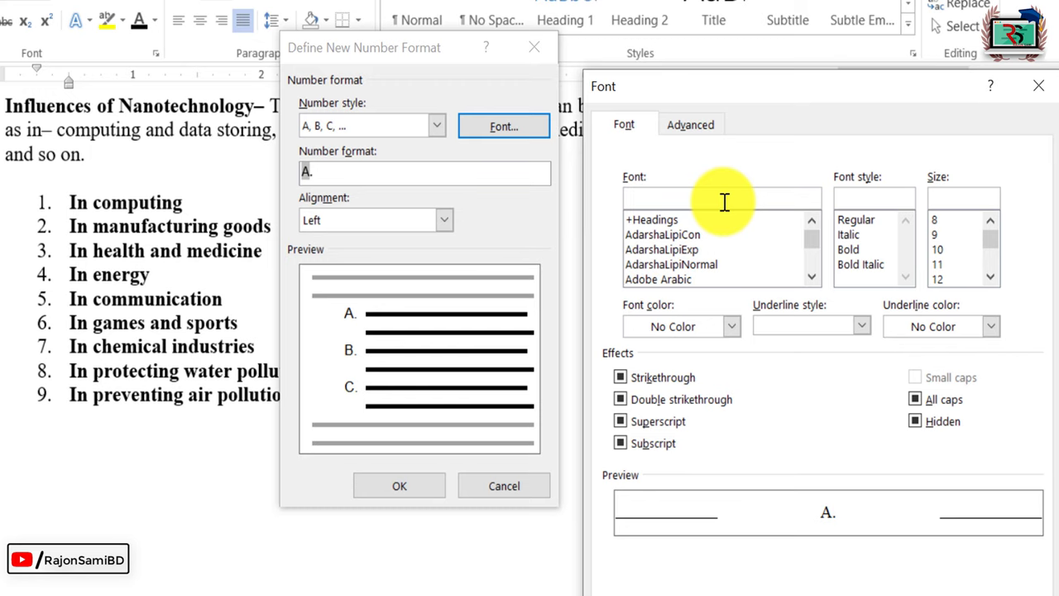
type("sutonnym")
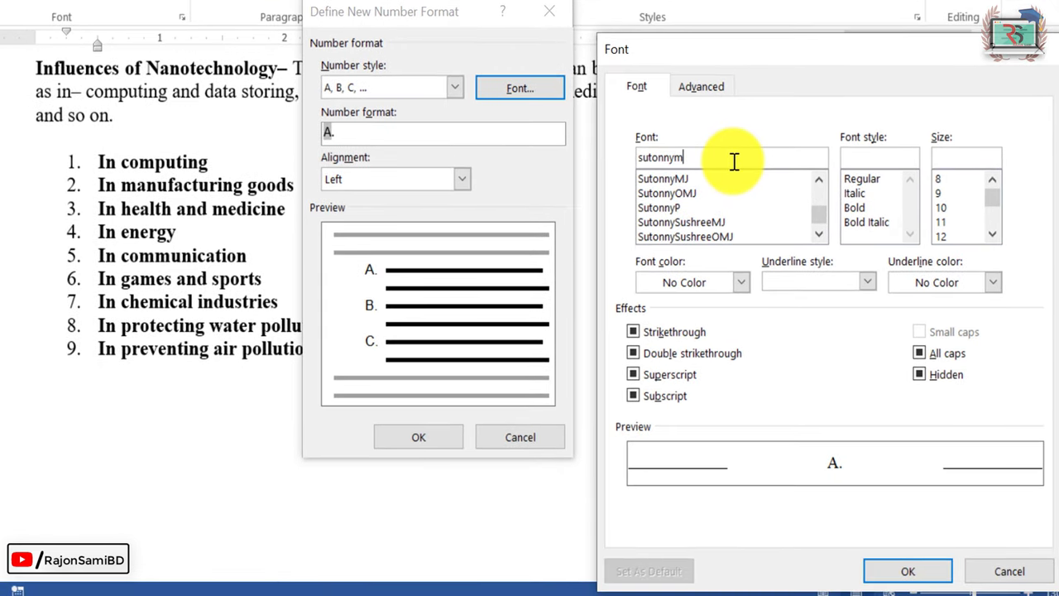
left_click(752, 179)
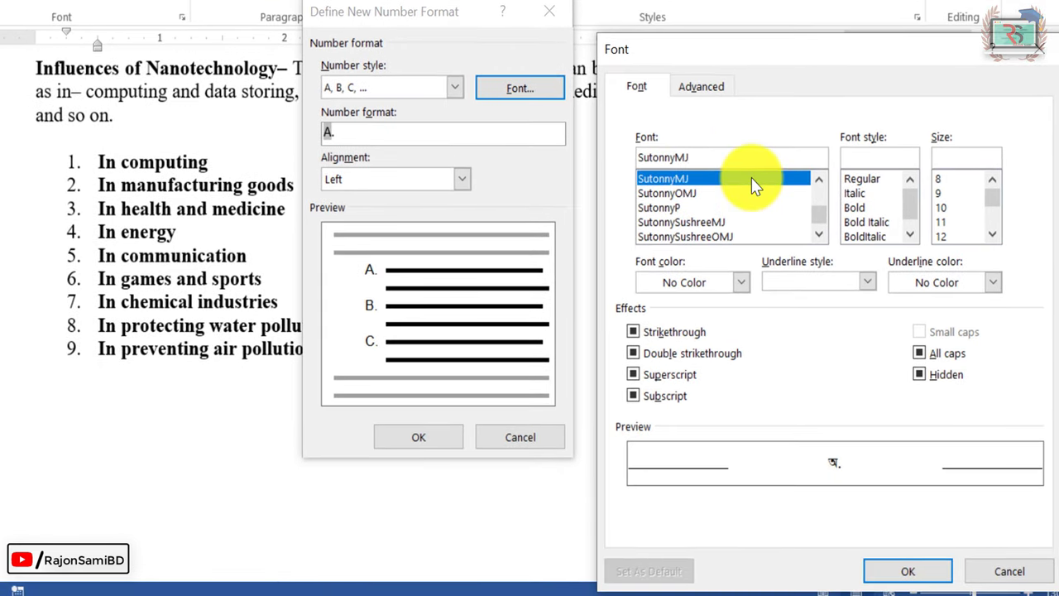
left_click(912, 580)
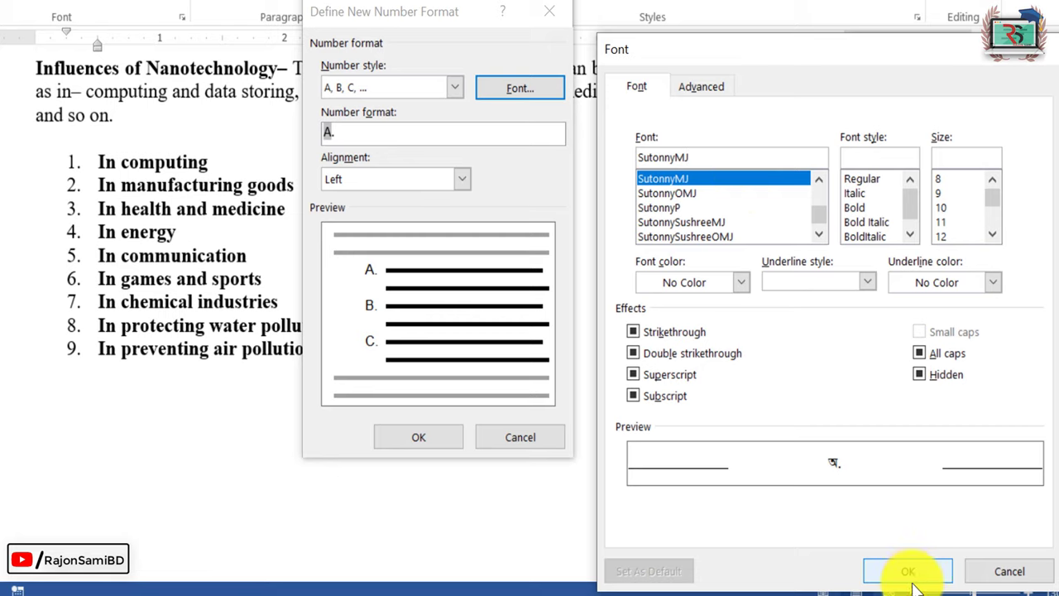
left_click(419, 441)
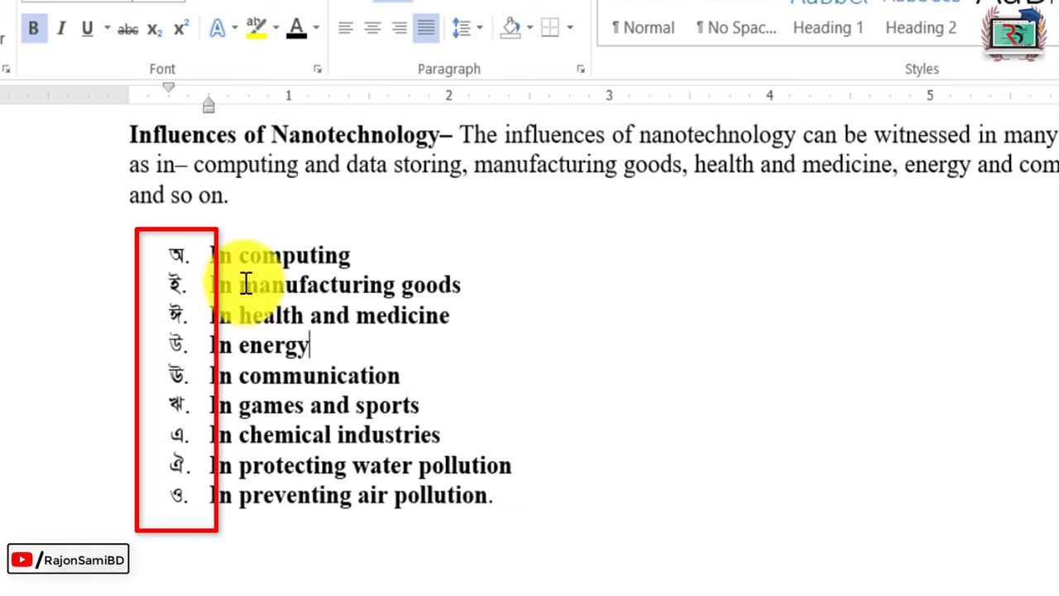
- Select the nine lettered items, then clear the selection
mouse_move(208, 248)
left_mouse_down()
mouse_move(433, 425)
mouse_move(473, 505)
left_mouse_up()
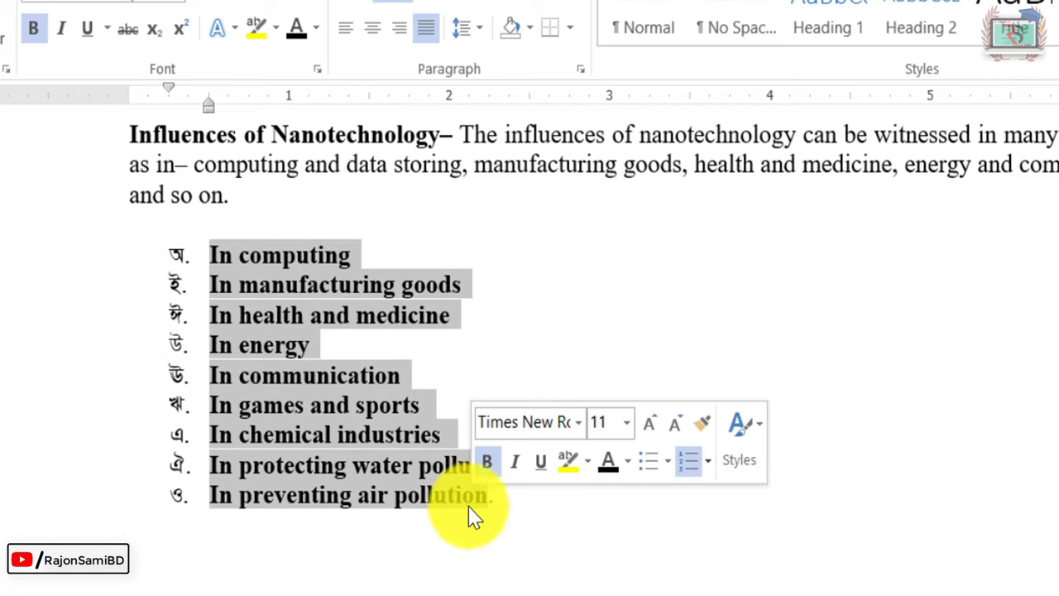
left_click(378, 470)
left_click(232, 258)
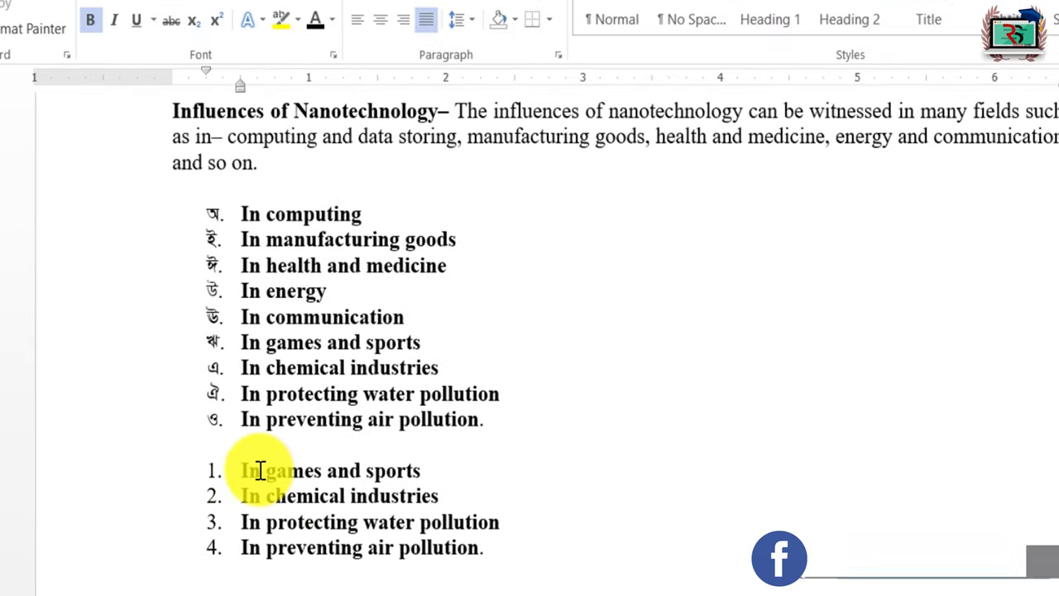
- Select the four lines of the second list and show the numbering formats
left_click(213, 480)
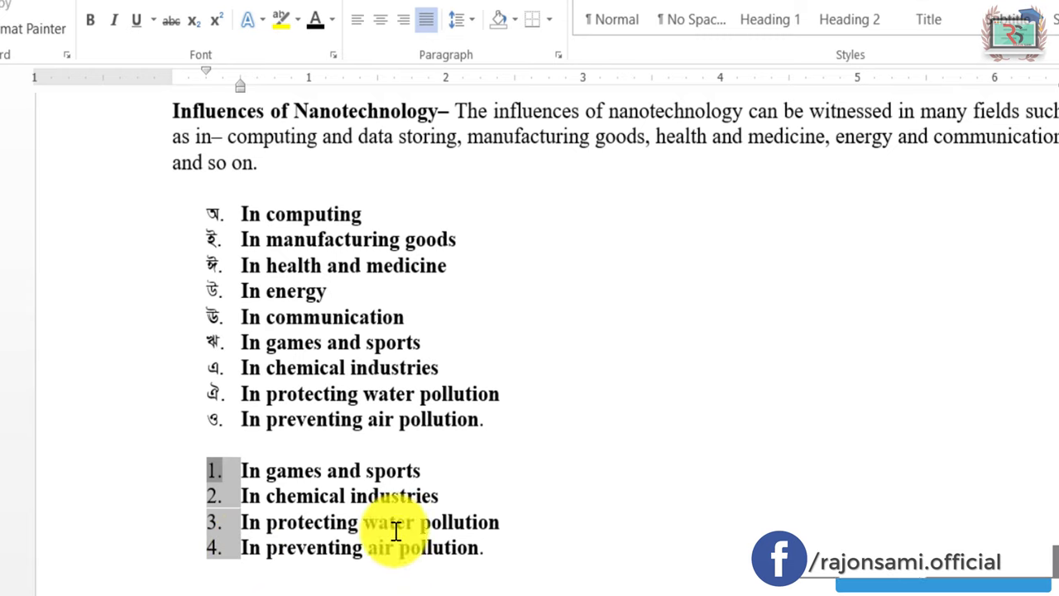
left_click(201, 495)
left_click(213, 473)
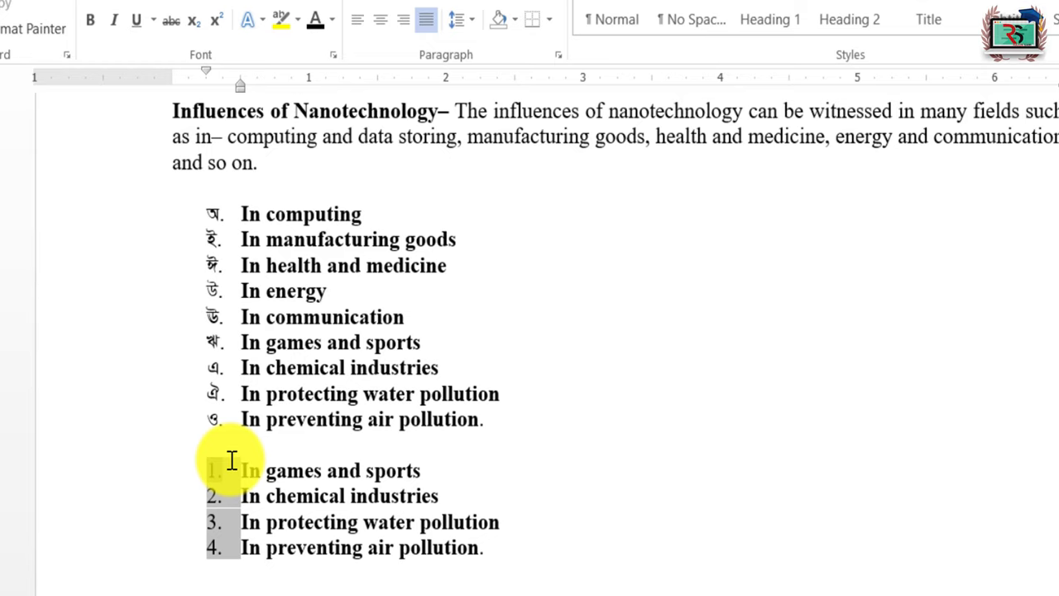
left_click(548, 454)
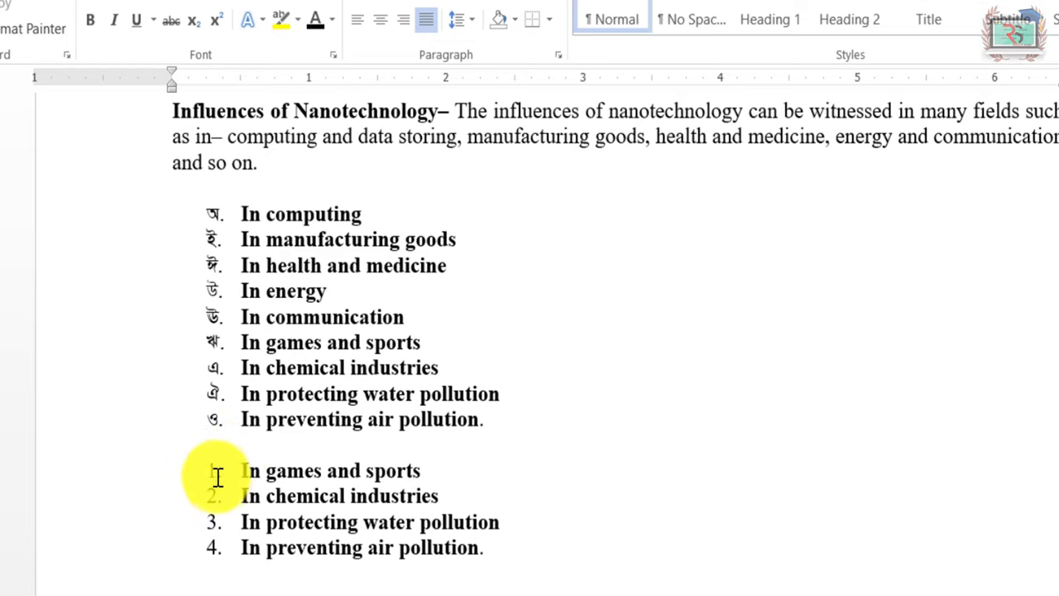
left_click_drag(242, 470, 475, 559)
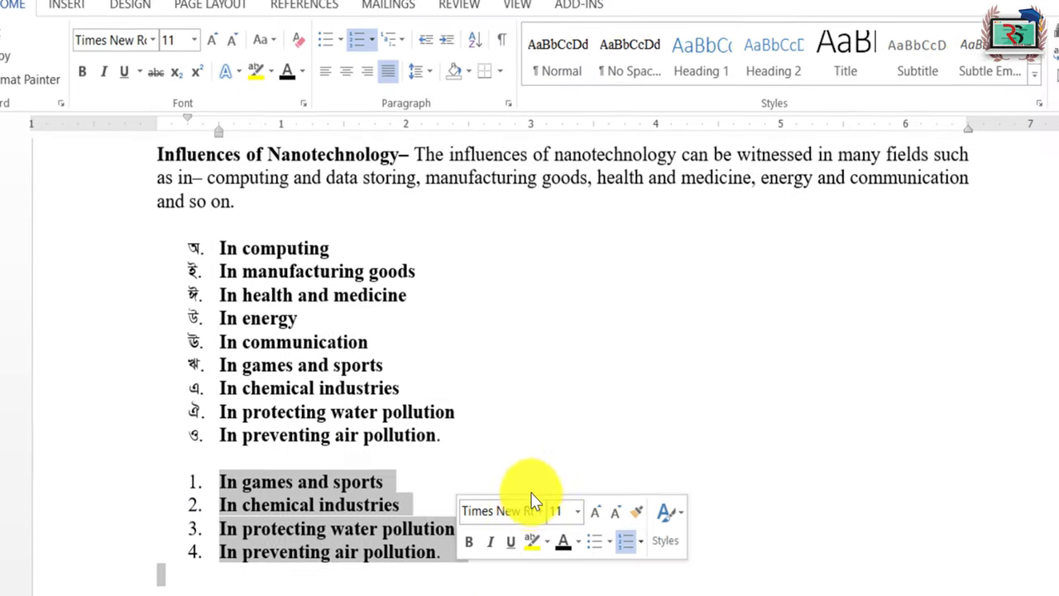
left_click(529, 488)
left_click(264, 488)
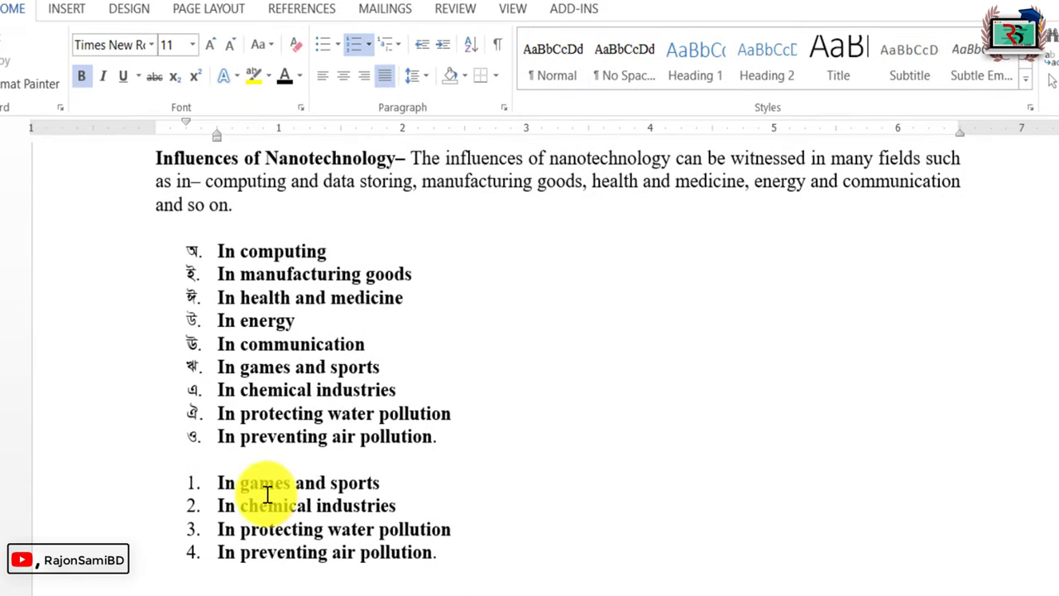
mouse_move(220, 483)
left_mouse_down()
mouse_move(450, 541)
mouse_move(343, 579)
left_mouse_up()
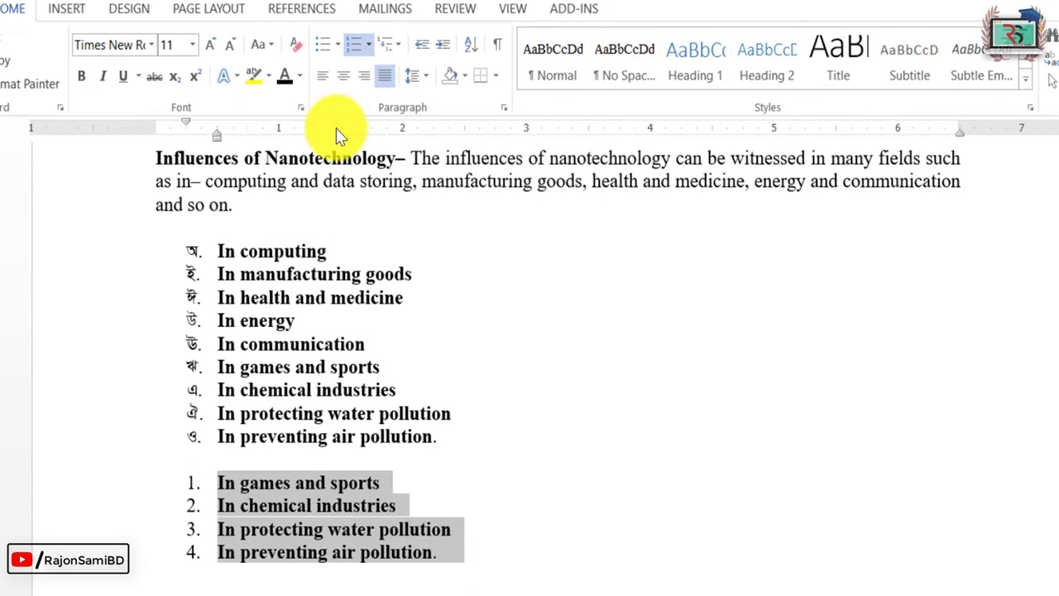
left_click(368, 44)
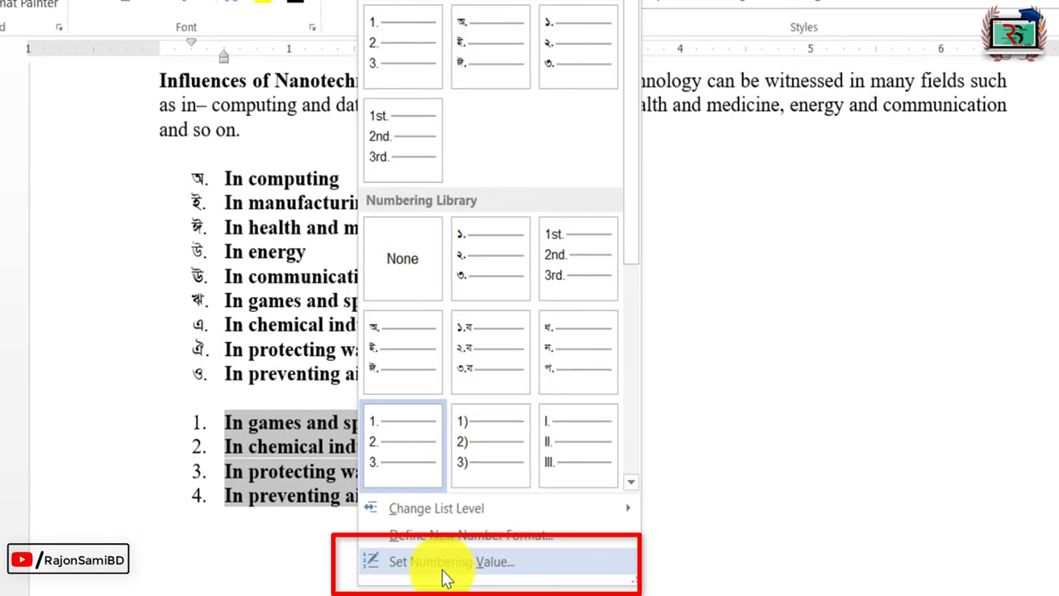
- Set the second list's starting value to 30 so it reads 30–33
left_click(444, 566)
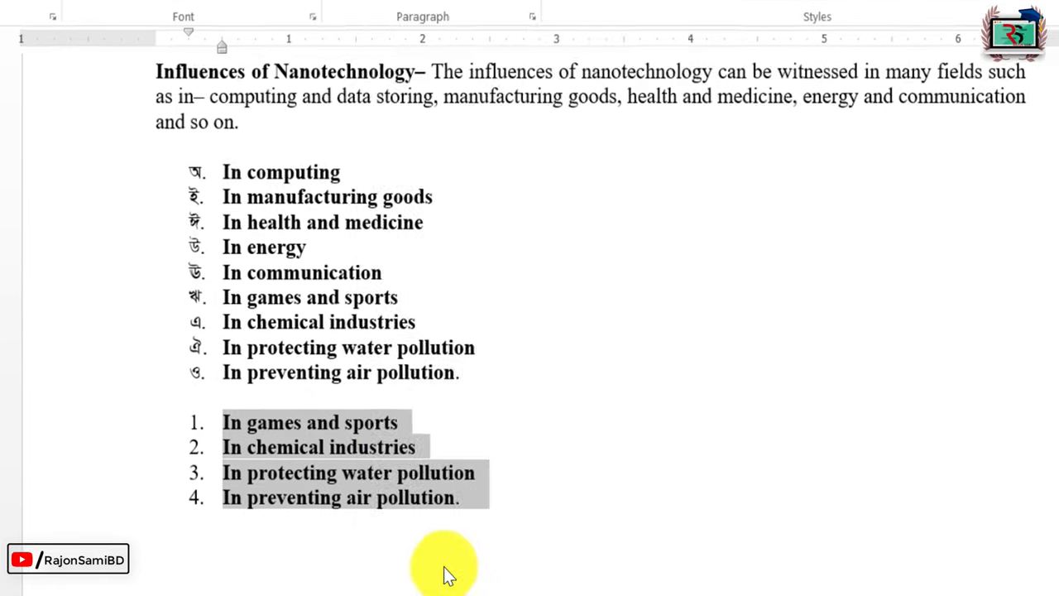
double_click(536, 264)
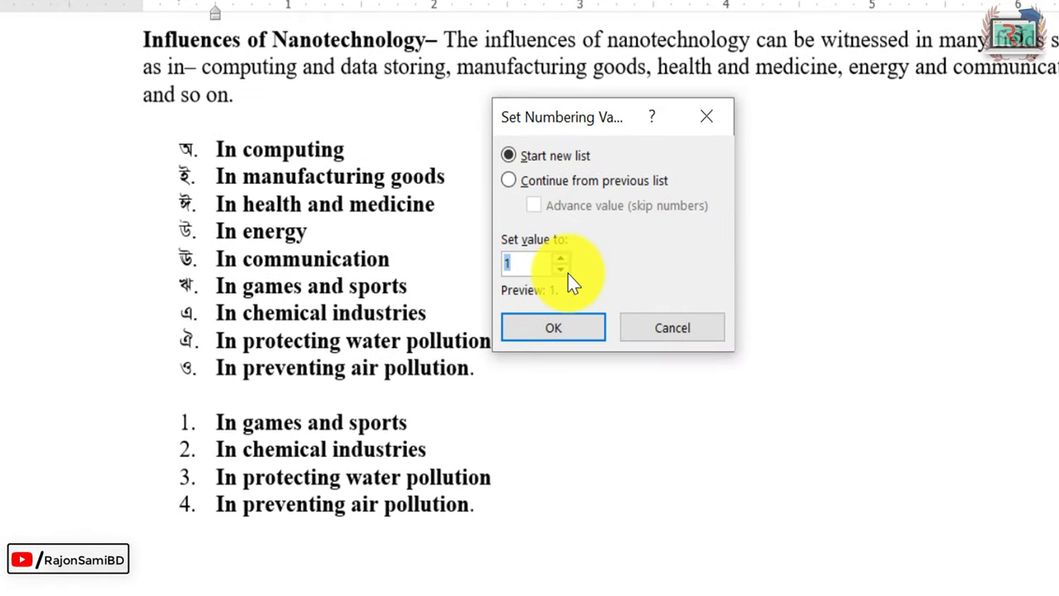
type("30")
left_click(538, 338)
left_click(597, 423)
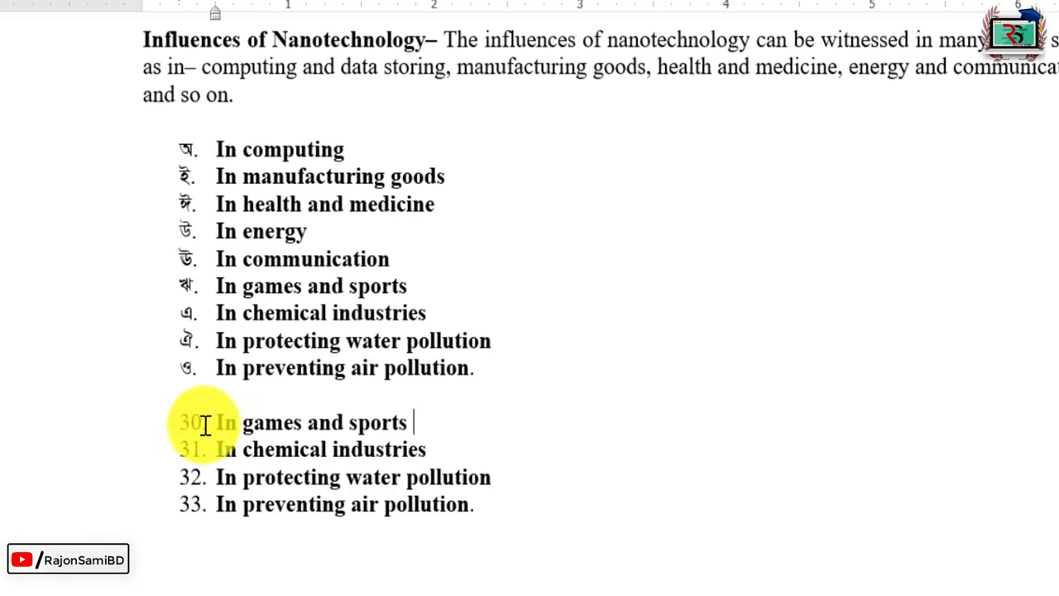
left_click(192, 423)
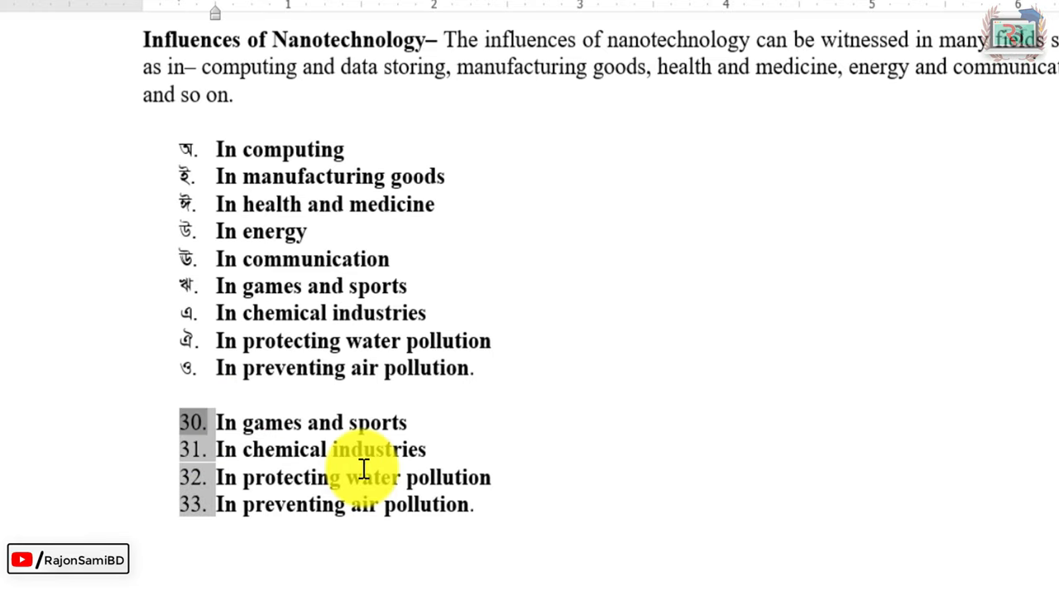
left_click(496, 505)
type("fsf")
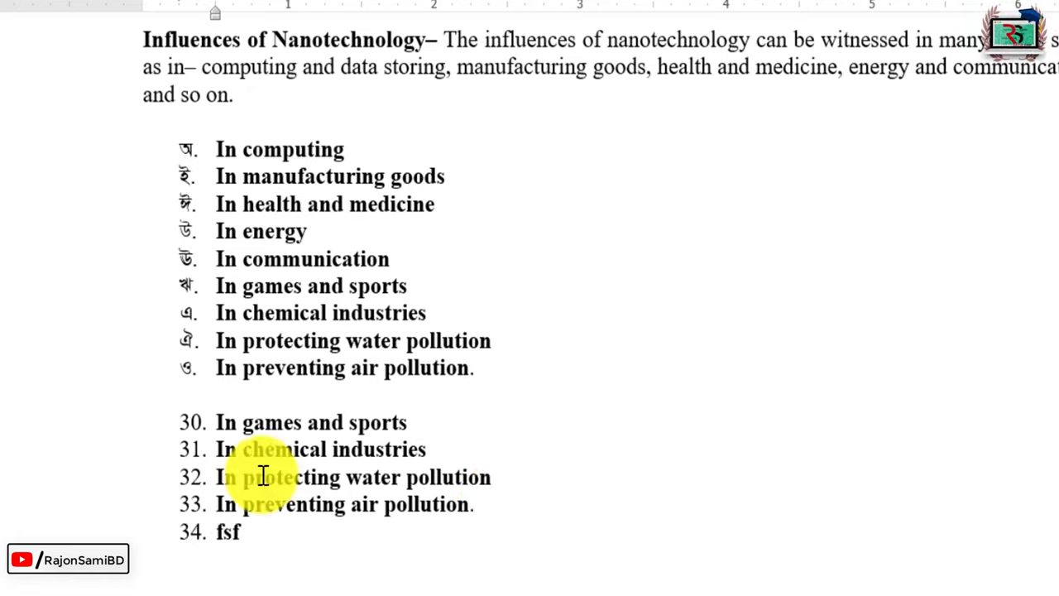
- Restart the second list's numbering at 100
left_click_drag(260, 526, 218, 422)
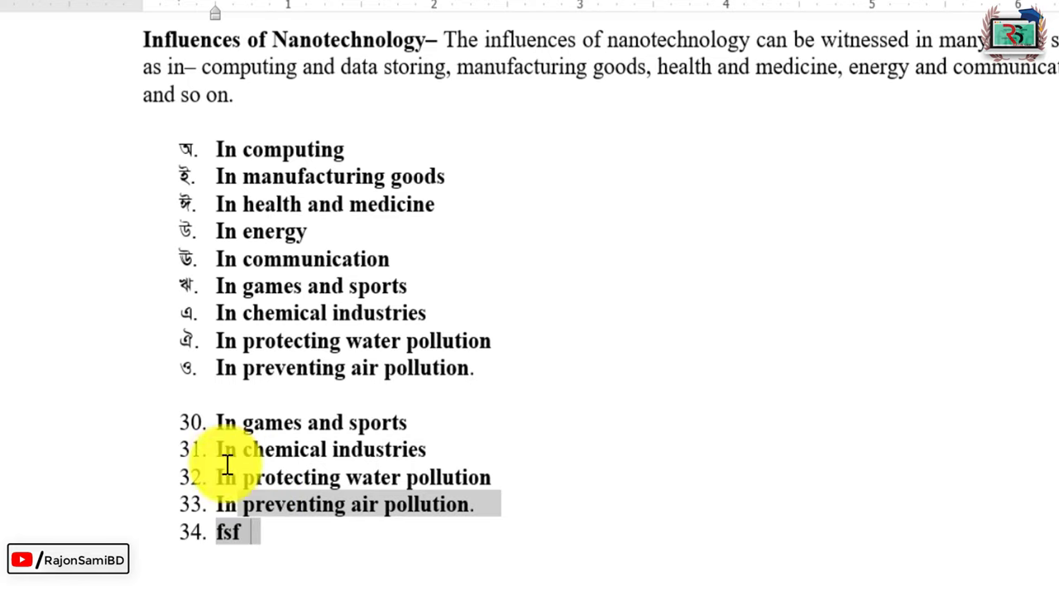
left_click(372, 0)
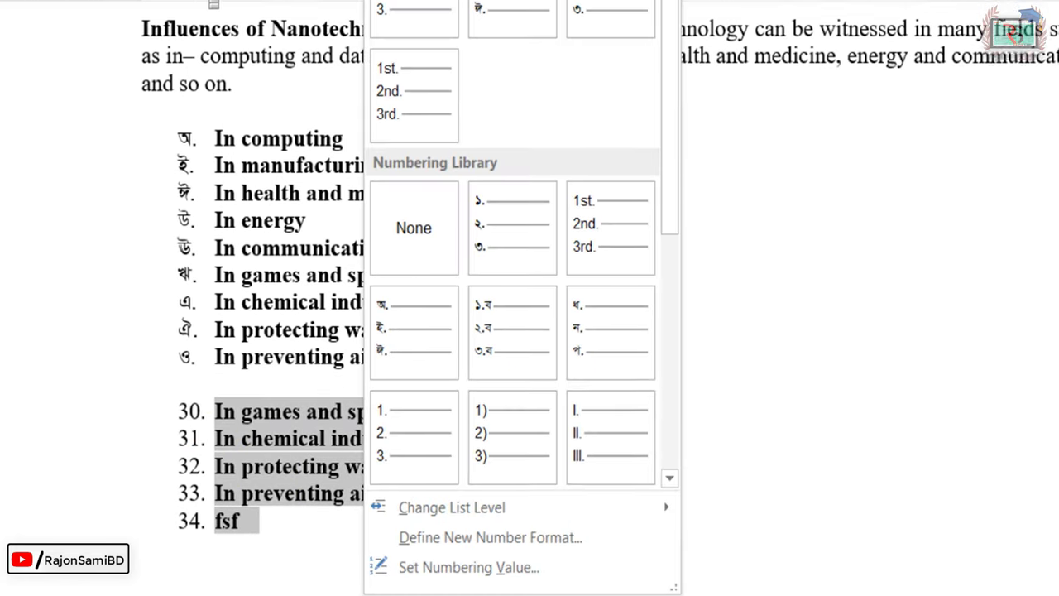
left_click(469, 540)
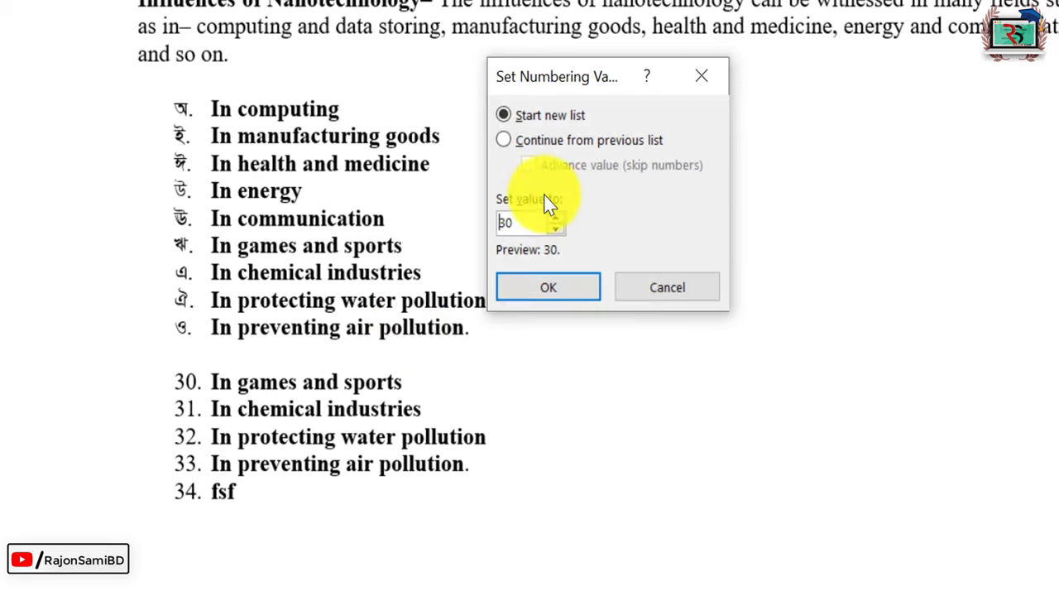
type("10")
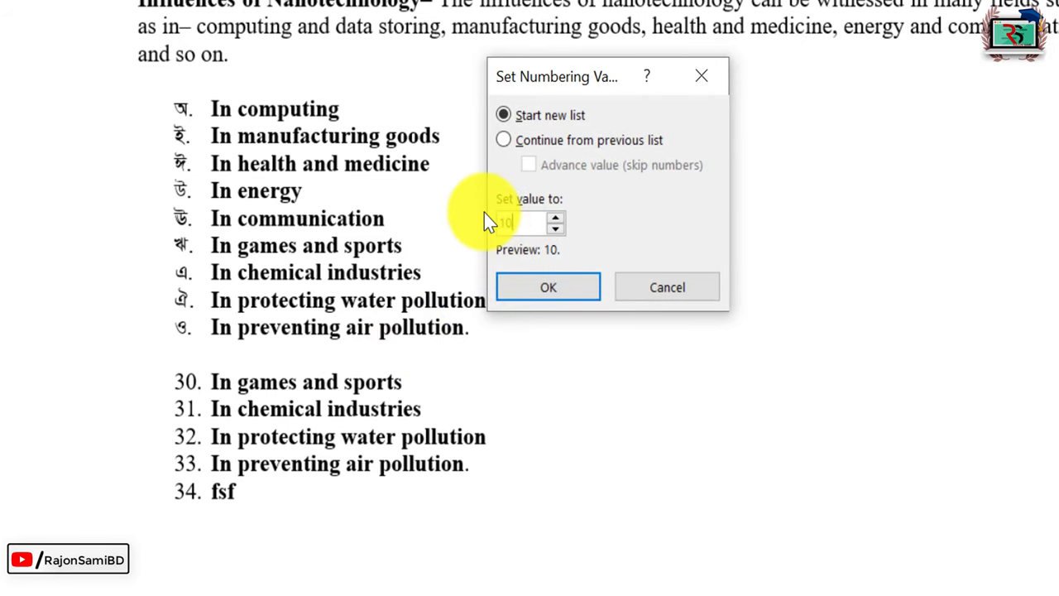
type("0")
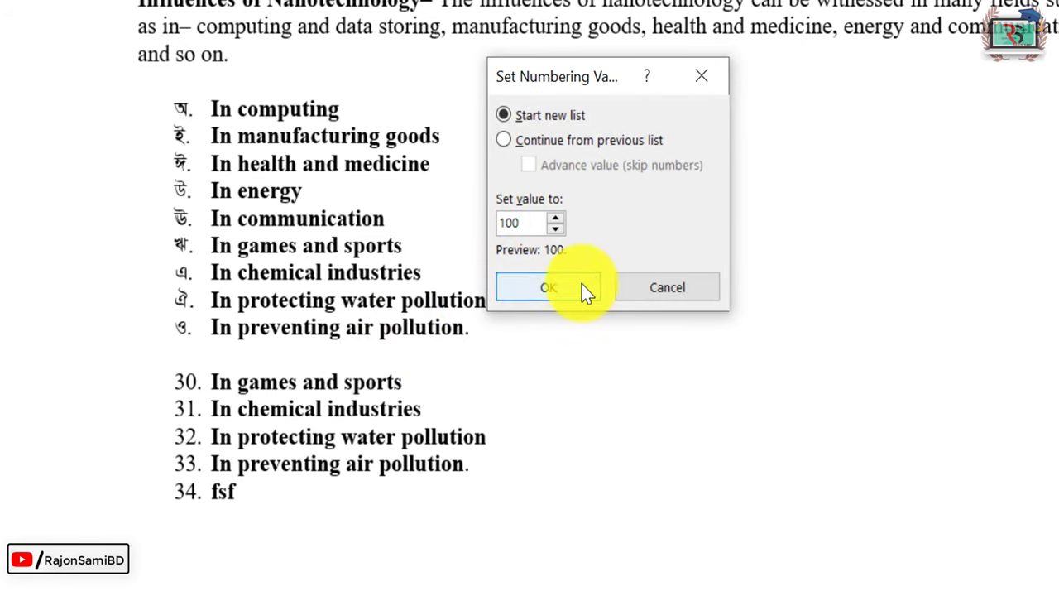
left_click(582, 290)
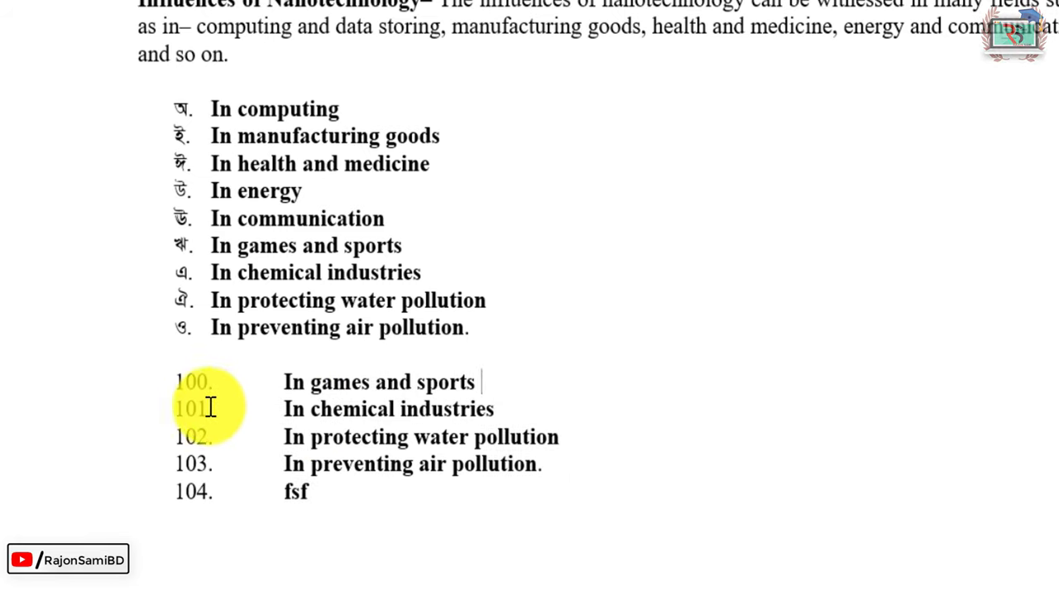
left_click(244, 381)
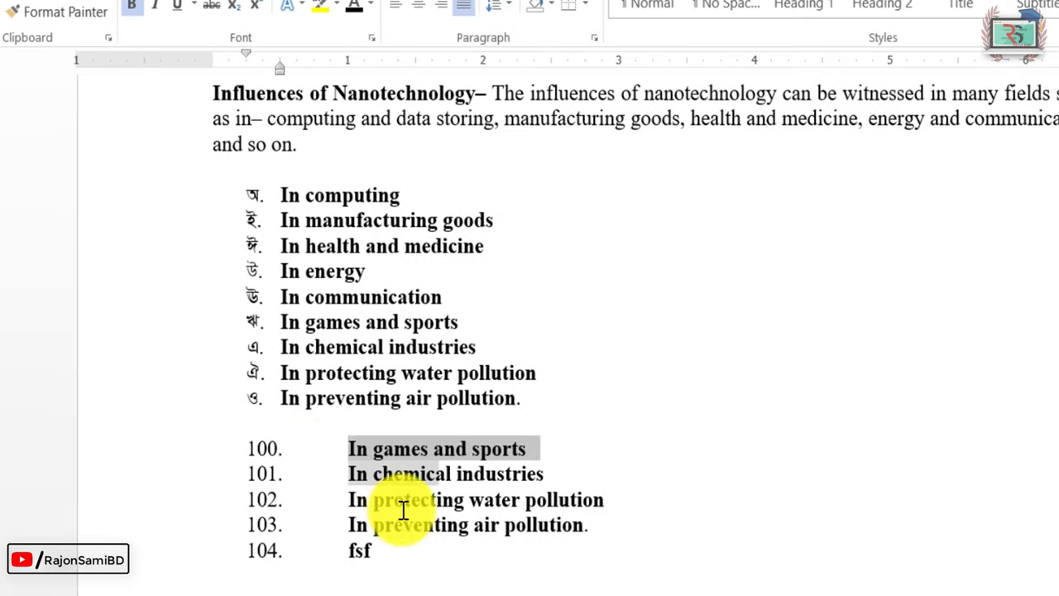
- Move the hanging indent left to pull the second list's text closer to its numbers
left_click_drag(248, 430, 394, 526)
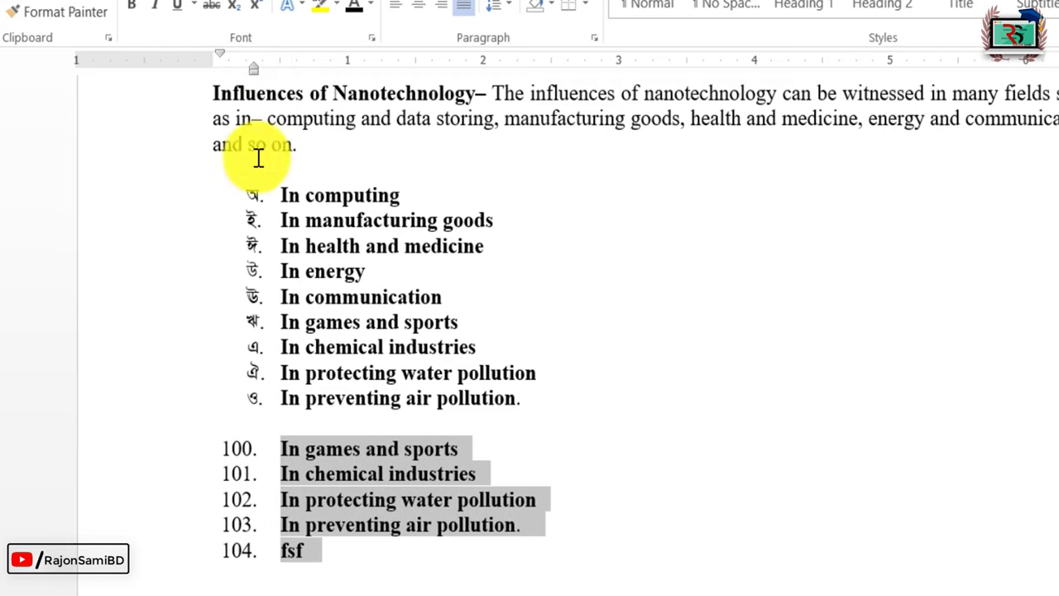
left_click_drag(253, 67, 245, 67)
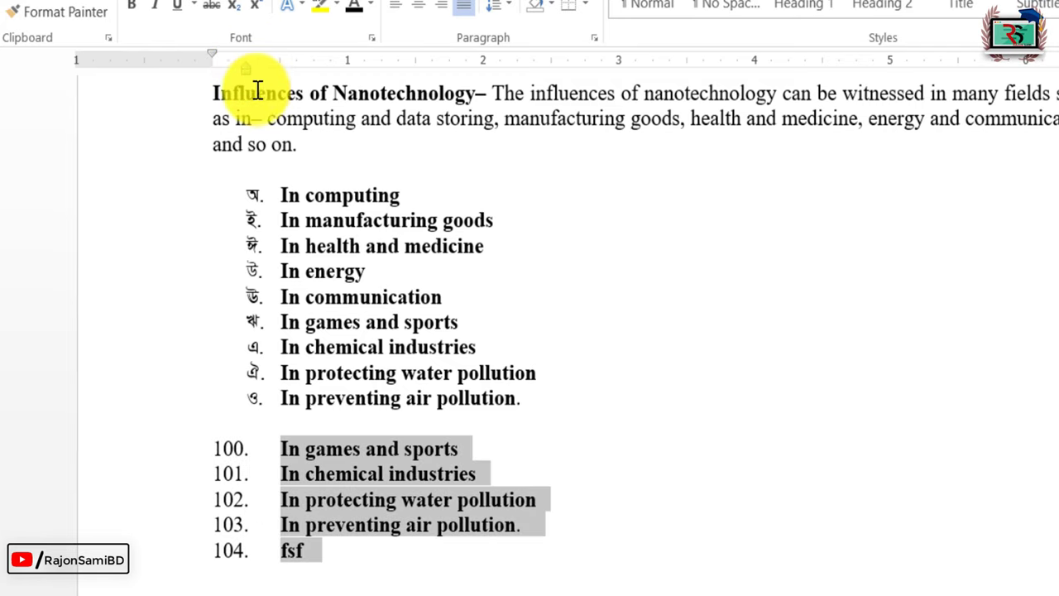
left_click(579, 347)
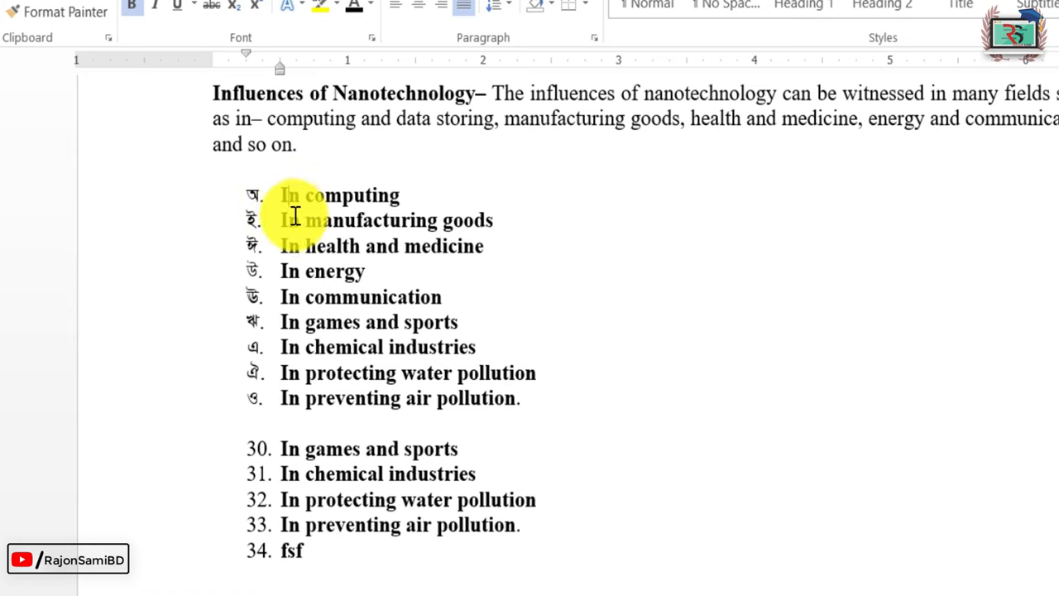
- Restart the first list at Bengali consonant ক so its nine items read ক through ঝ
left_click_drag(283, 194, 567, 407)
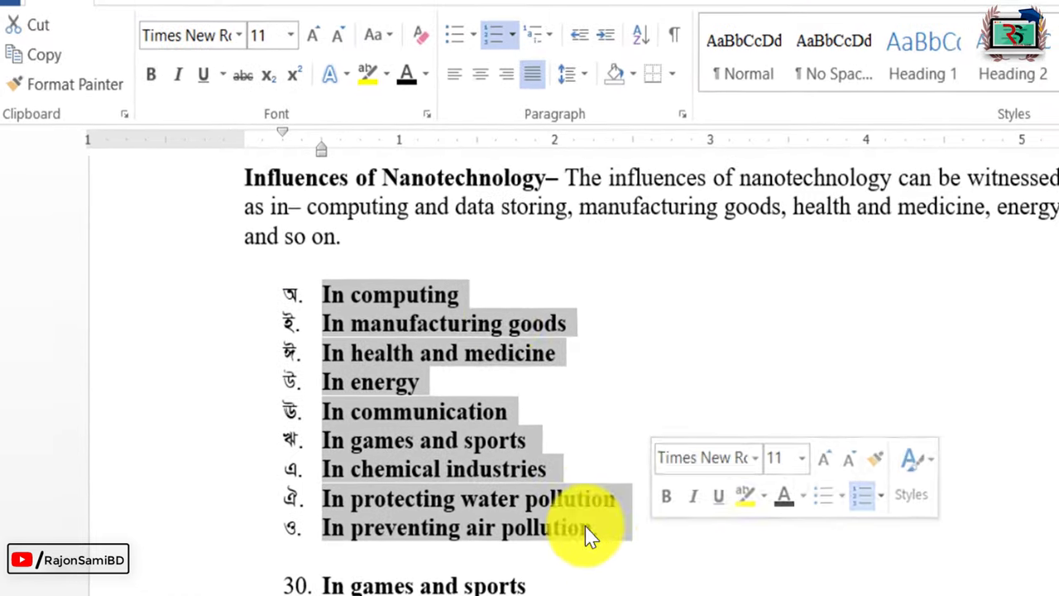
left_click(519, 39)
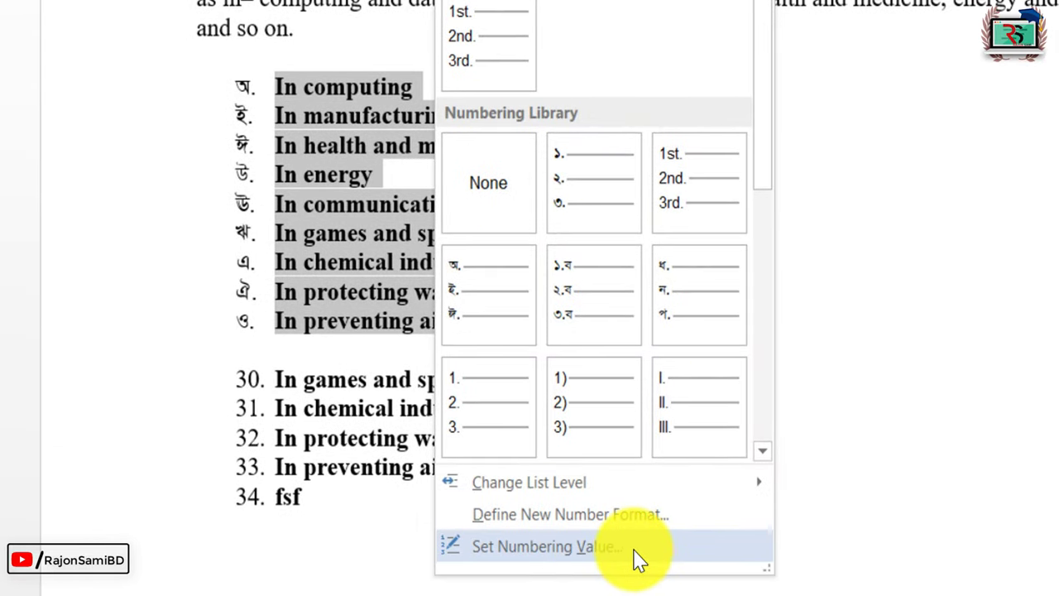
left_click(640, 558)
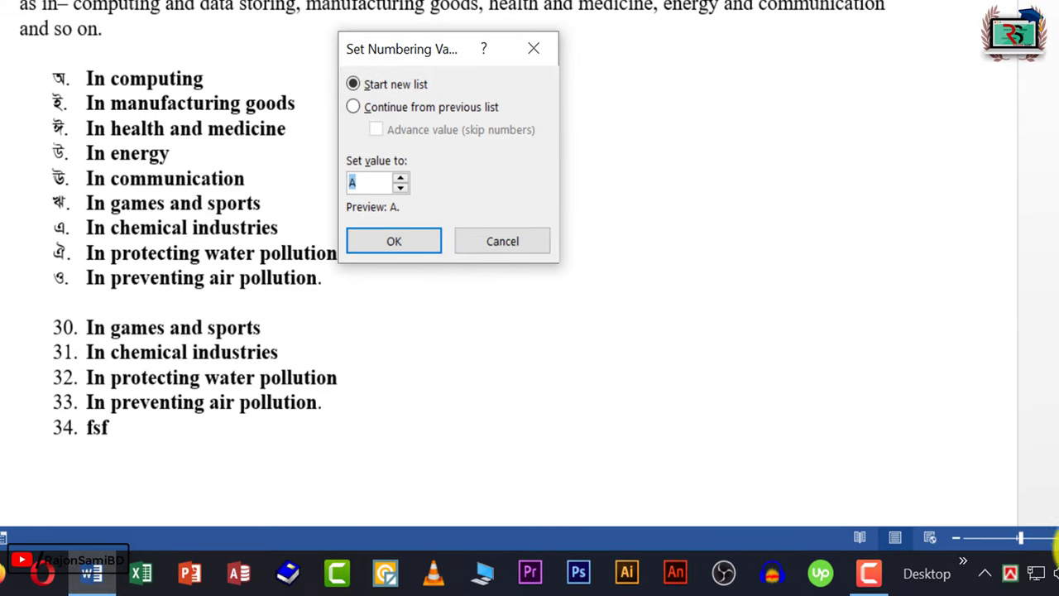
left_click(503, 237)
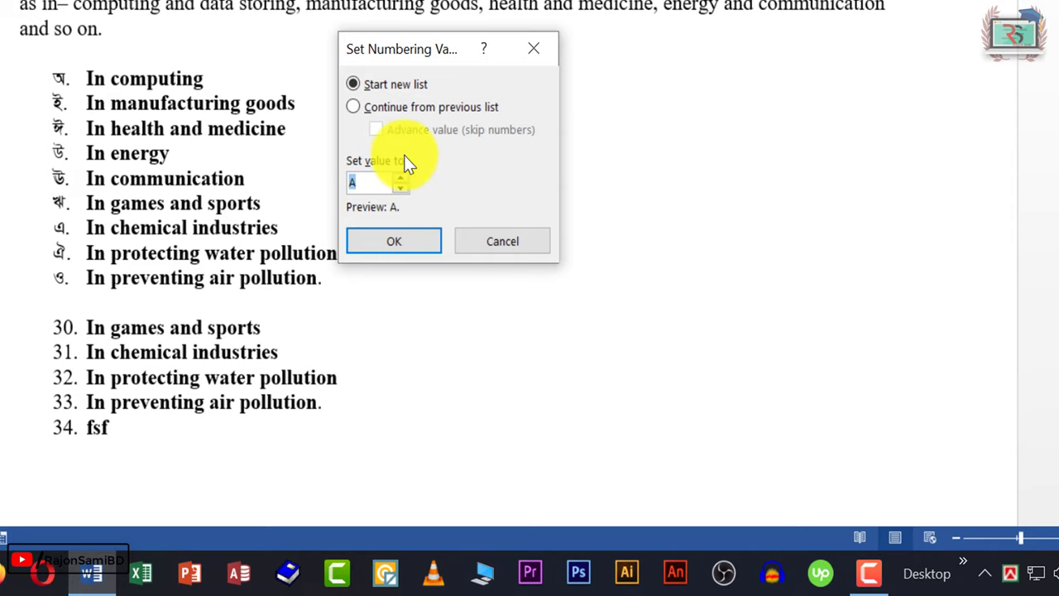
left_click(362, 184)
type("K")
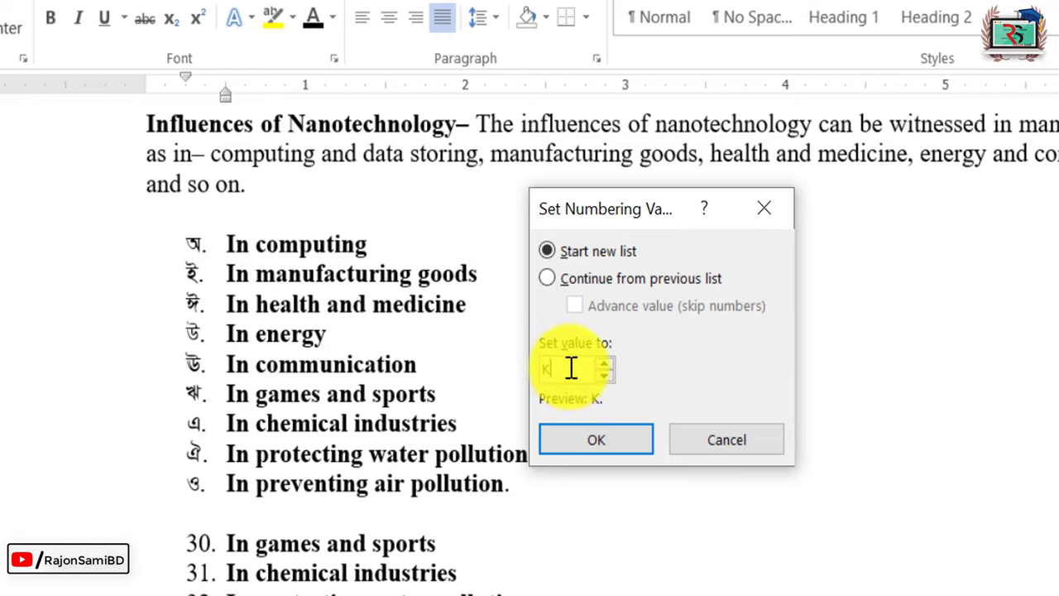
left_click(617, 453)
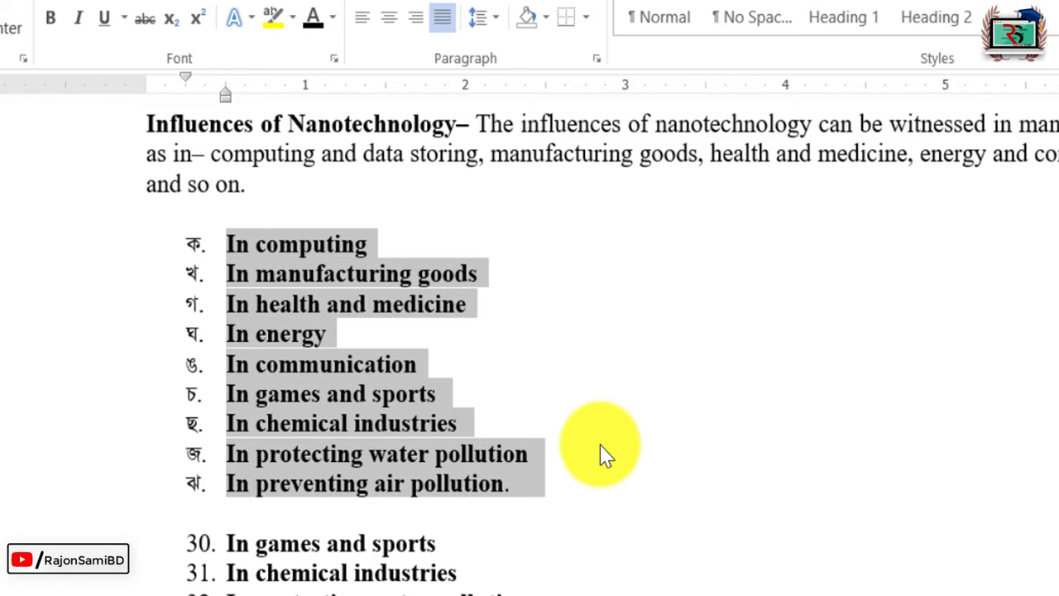
left_click(324, 273)
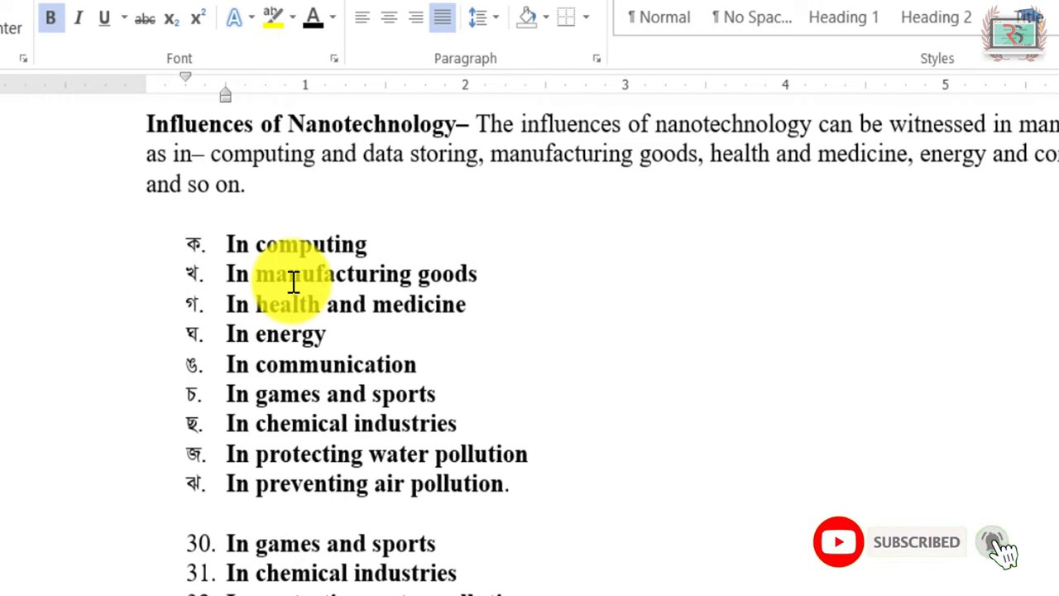
left_click(206, 242)
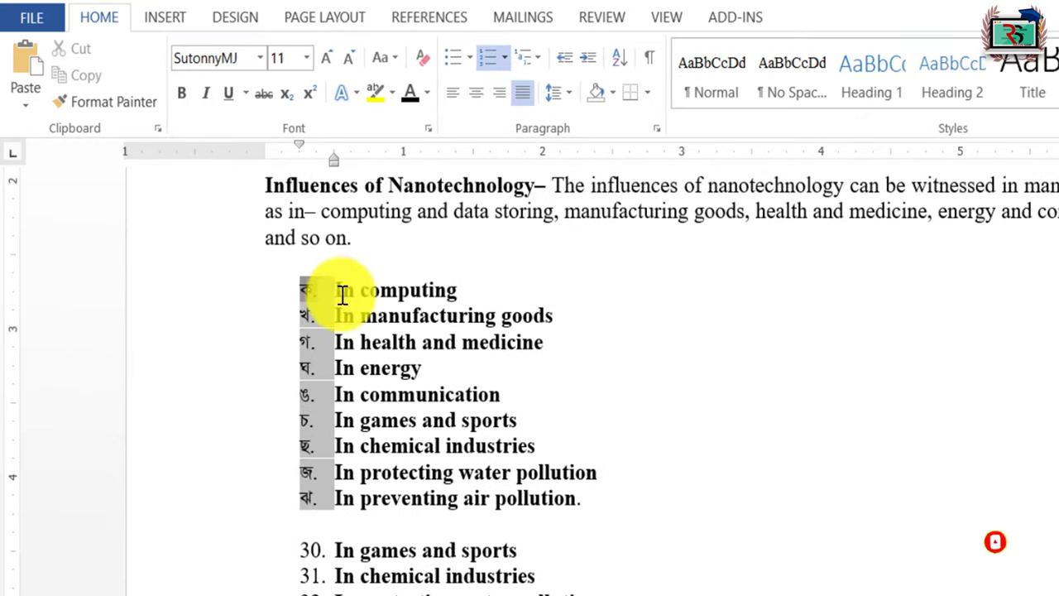
left_click(423, 367)
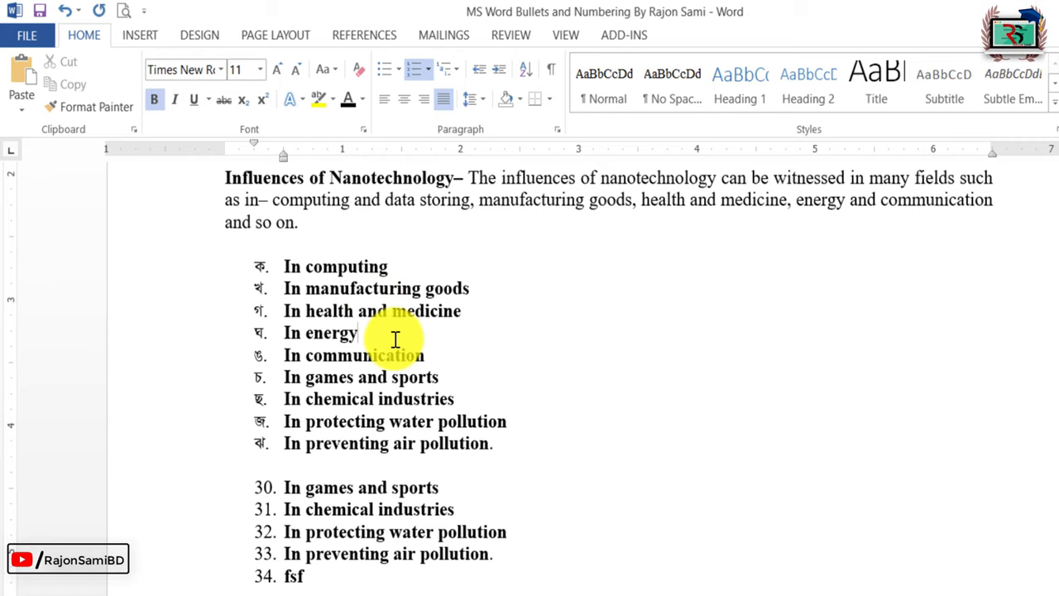
- Break the list after In energy and give the first four items check-mark bullets
key("Return")
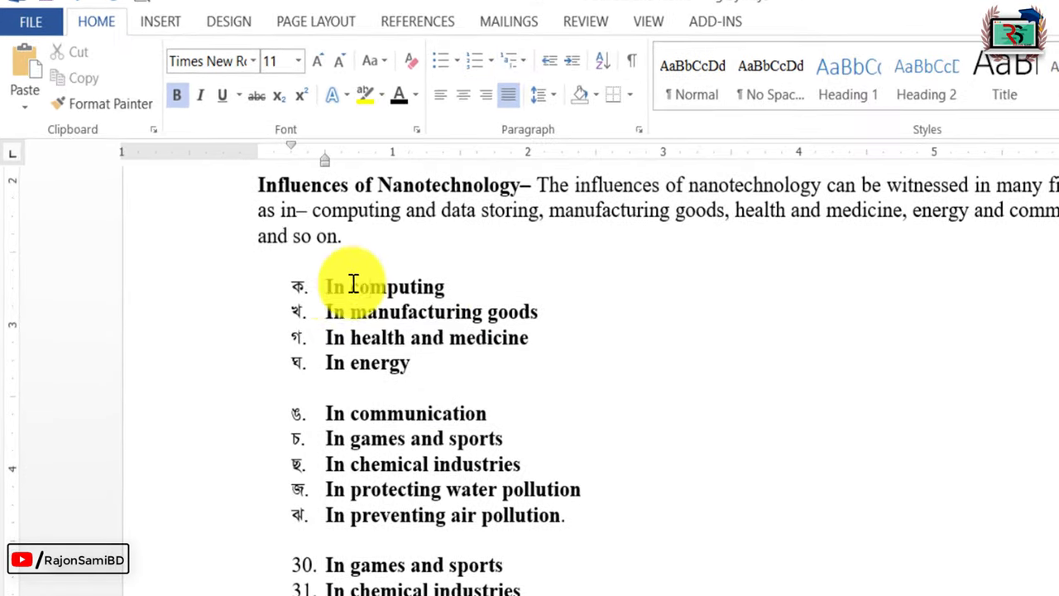
left_click_drag(294, 267, 367, 331)
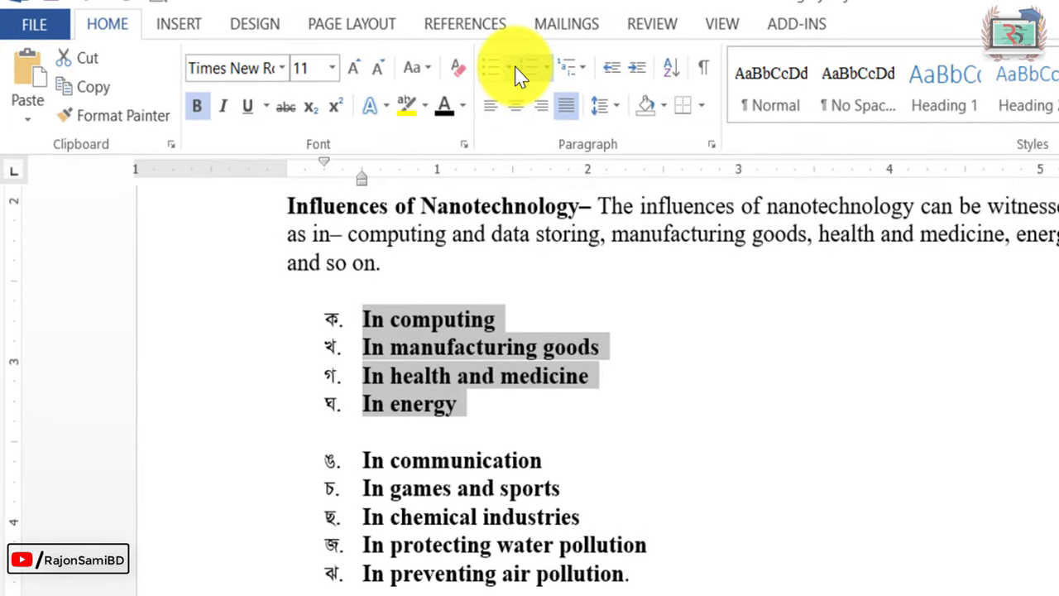
left_click(464, 61)
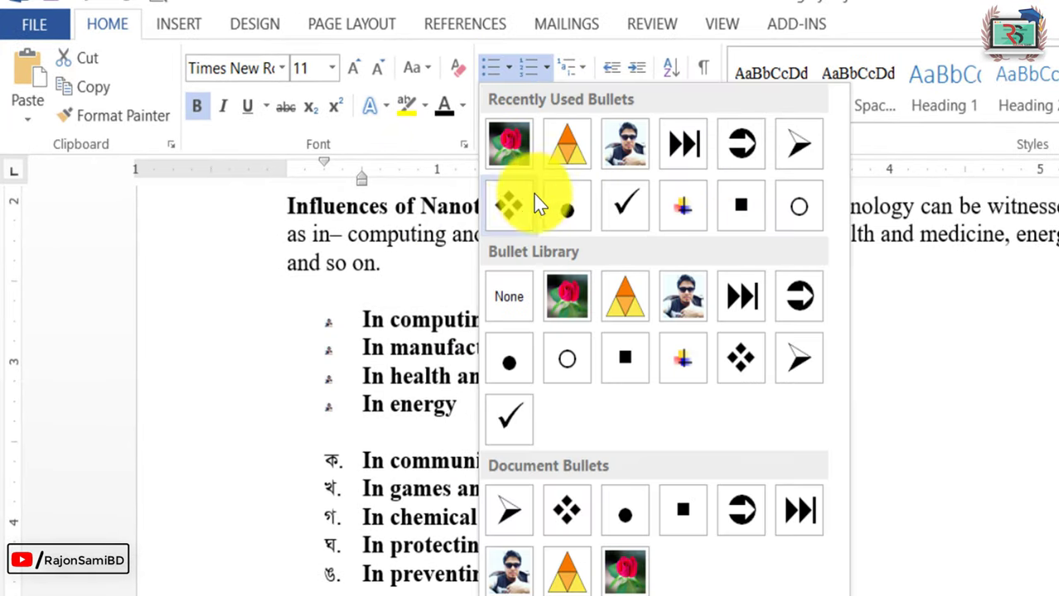
left_click(509, 416)
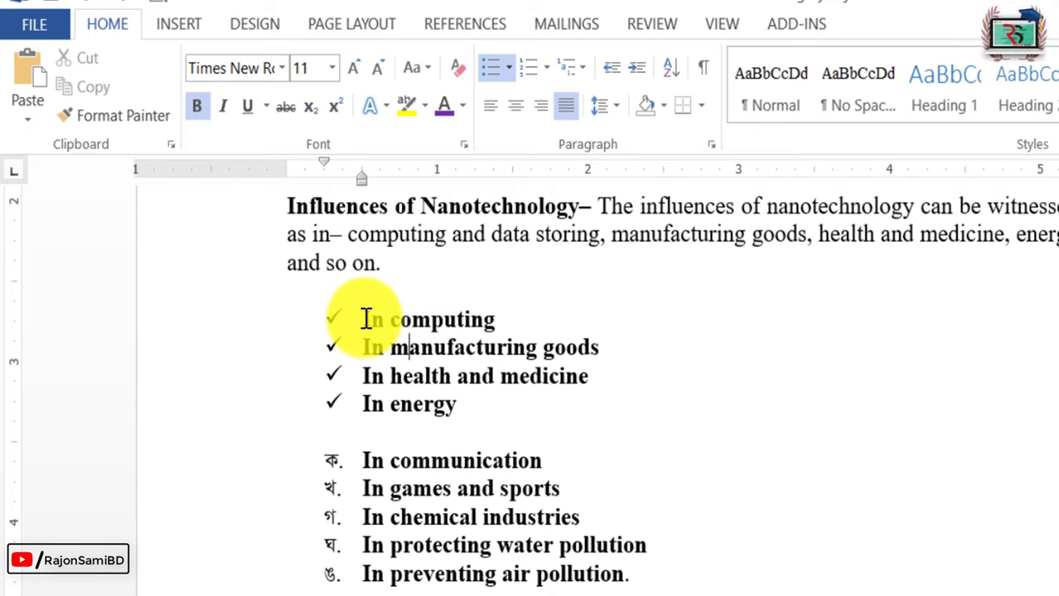
left_click_drag(364, 319, 471, 330)
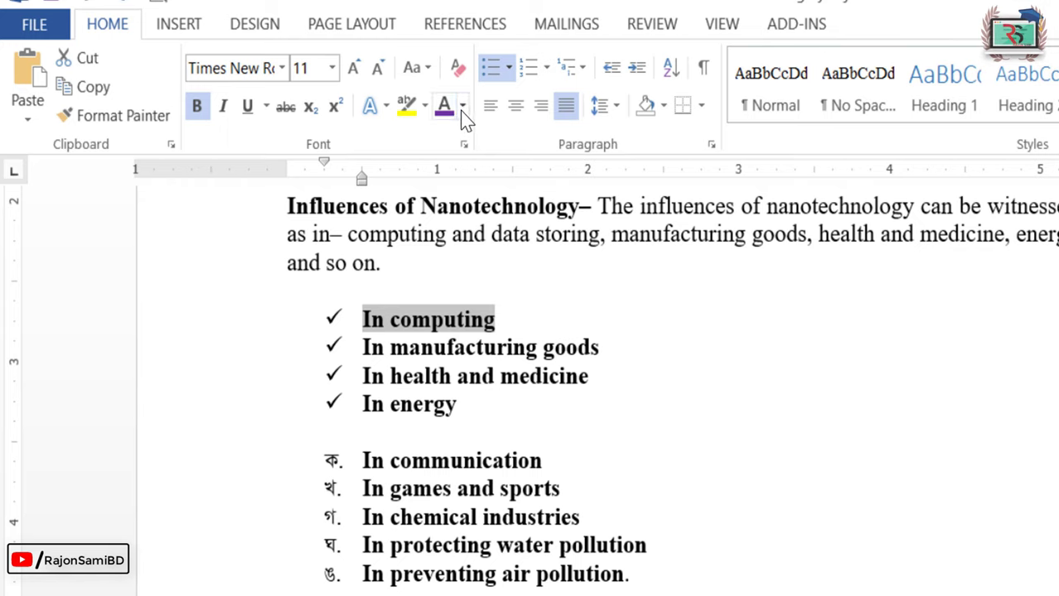
- Make In computing red and In manufacturing goods green
left_click(463, 105)
left_click(464, 328)
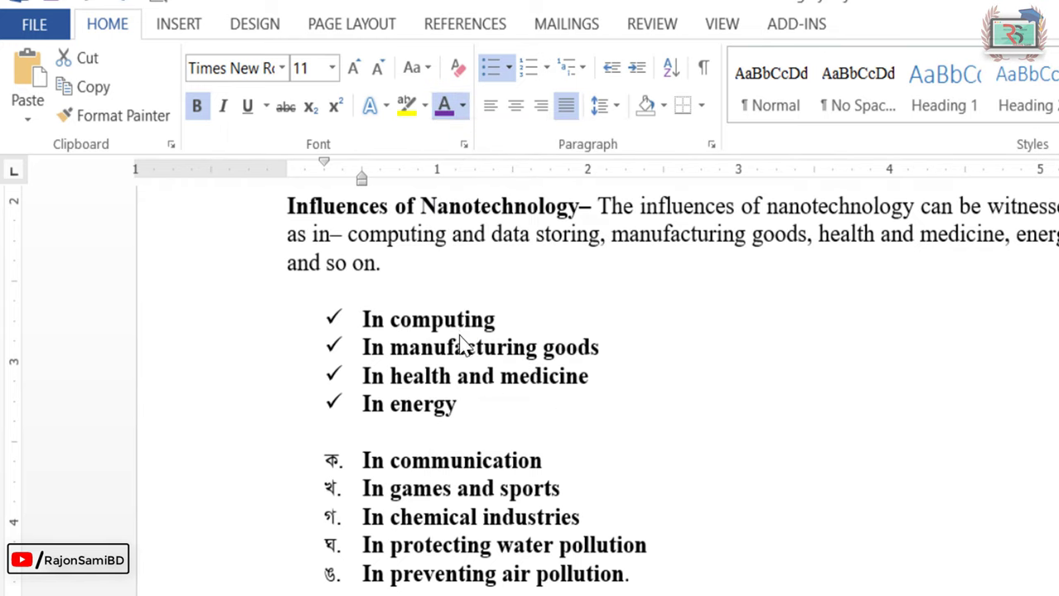
left_click(427, 380)
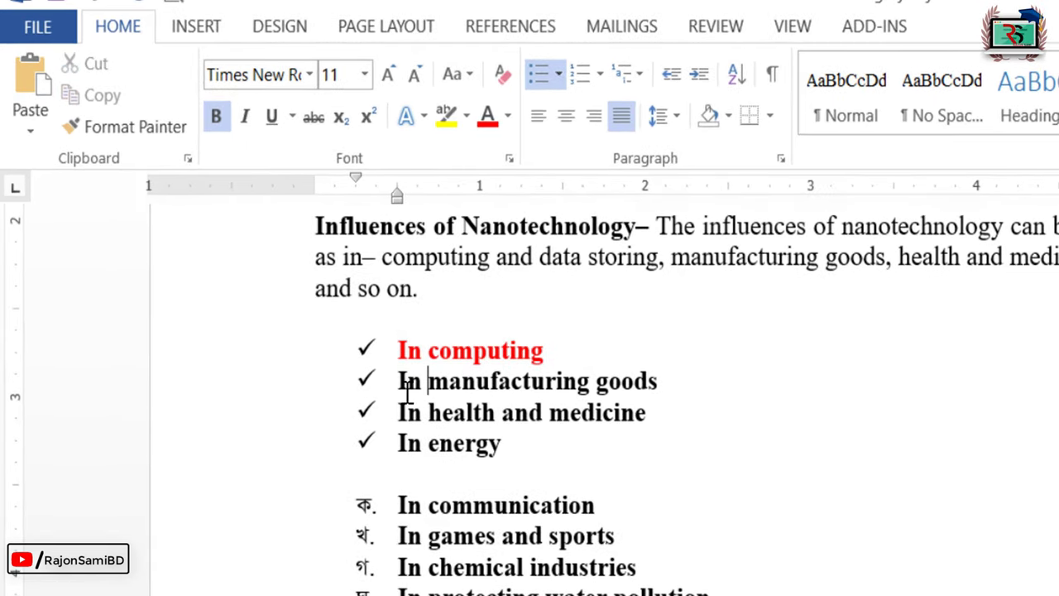
left_click_drag(400, 382, 550, 388)
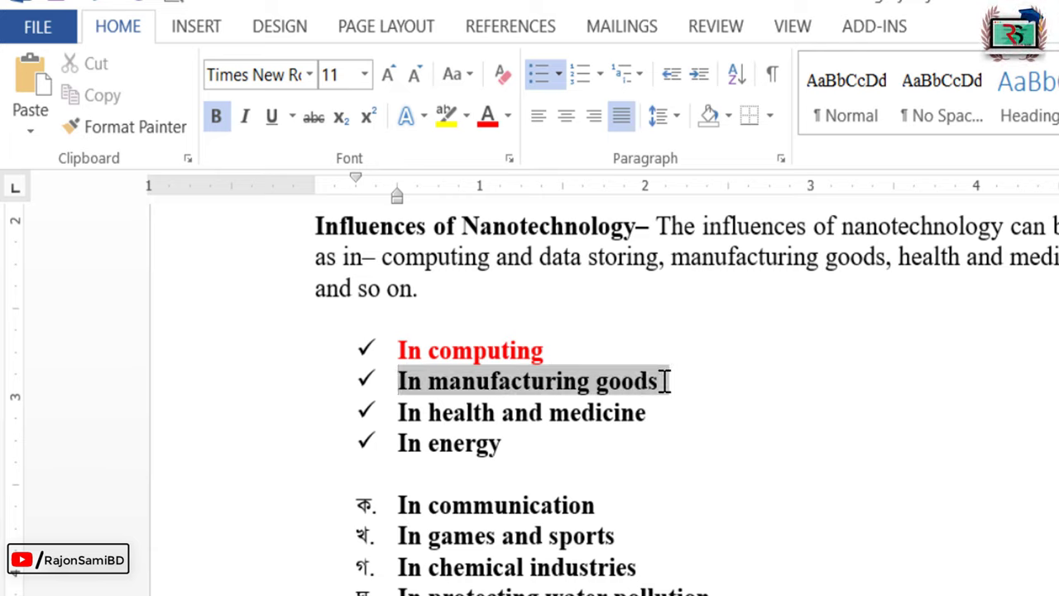
left_click_drag(671, 380, 669, 383)
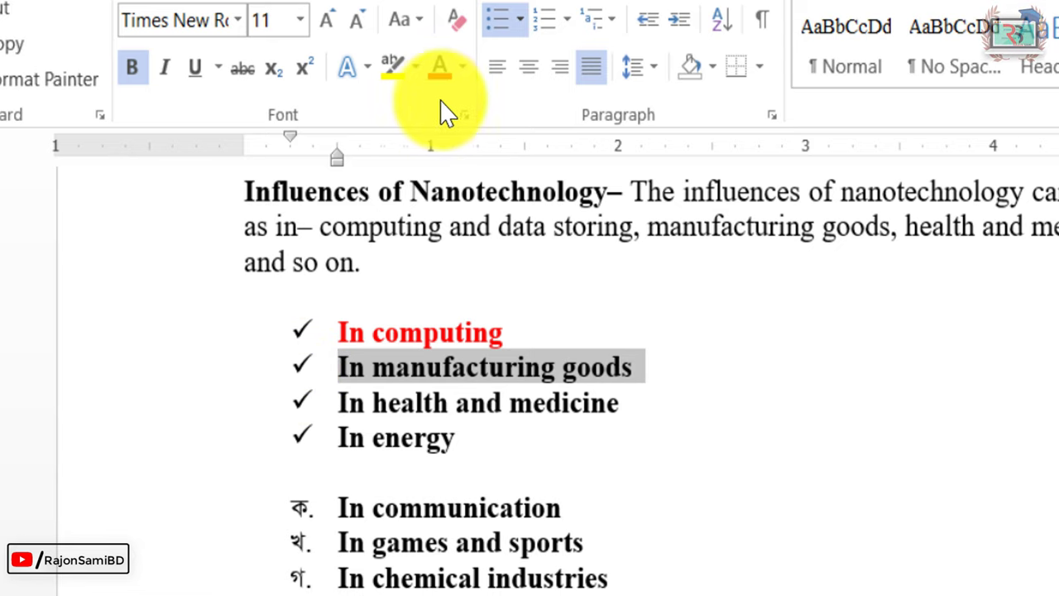
left_click(463, 67)
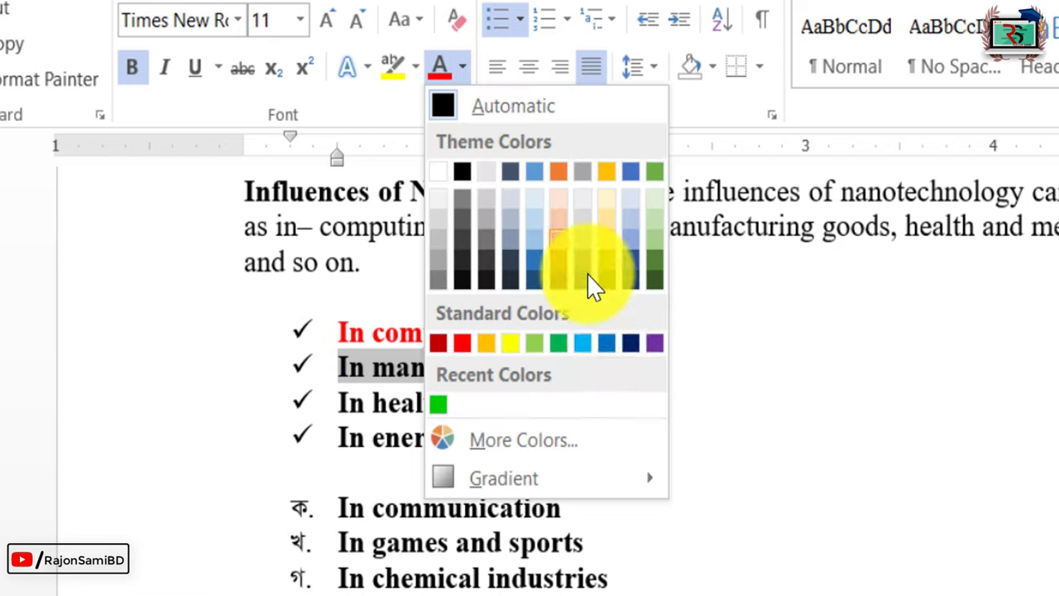
left_click(558, 343)
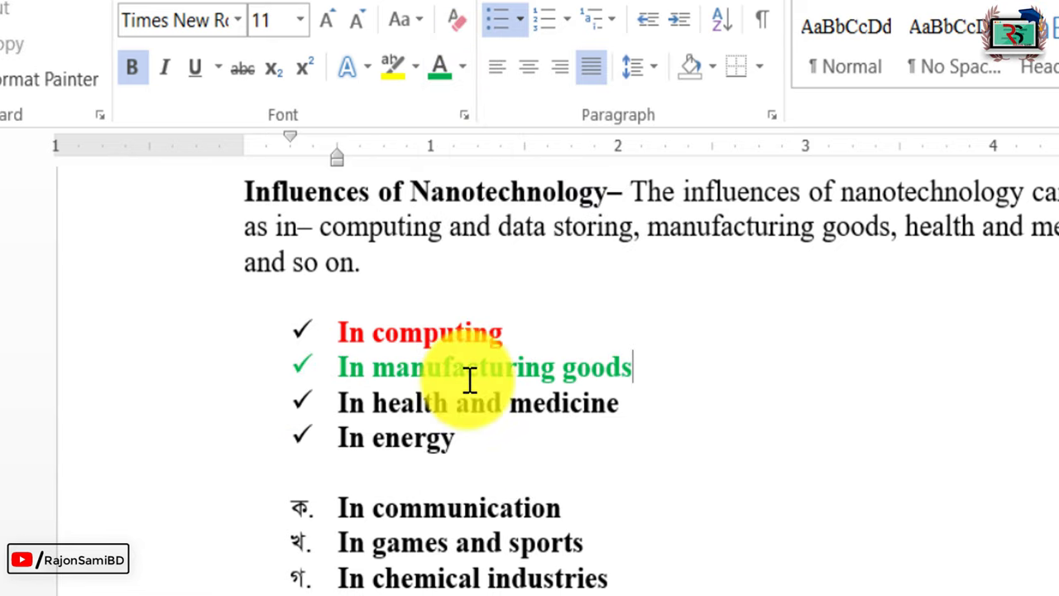
left_click(712, 468)
- Colour the five lettered items, In communication through In preventing air pollution, purple
left_click_drag(213, 443, 610, 560)
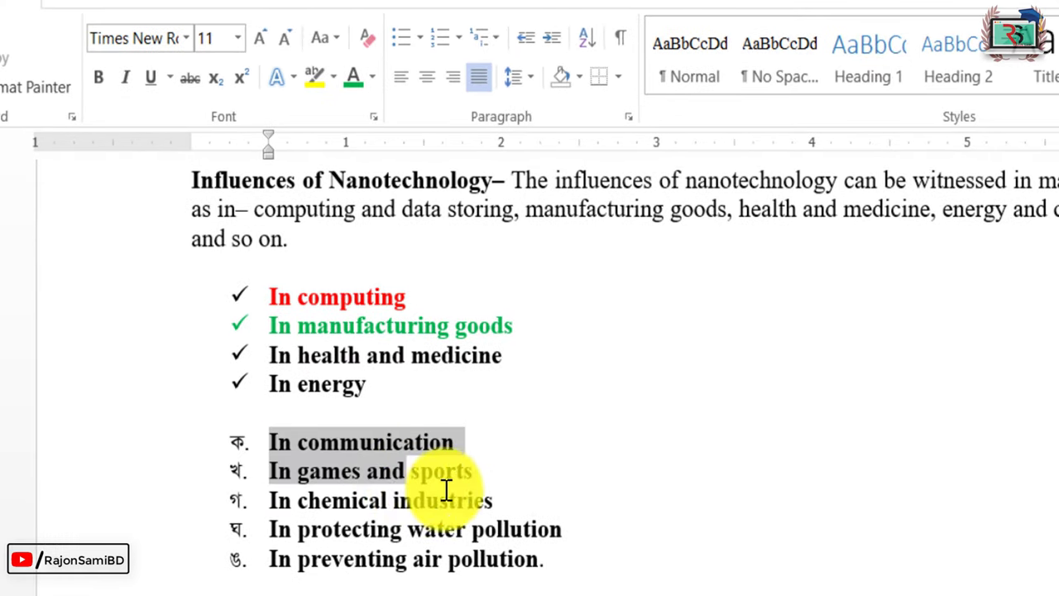
left_click(372, 77)
key("Escape")
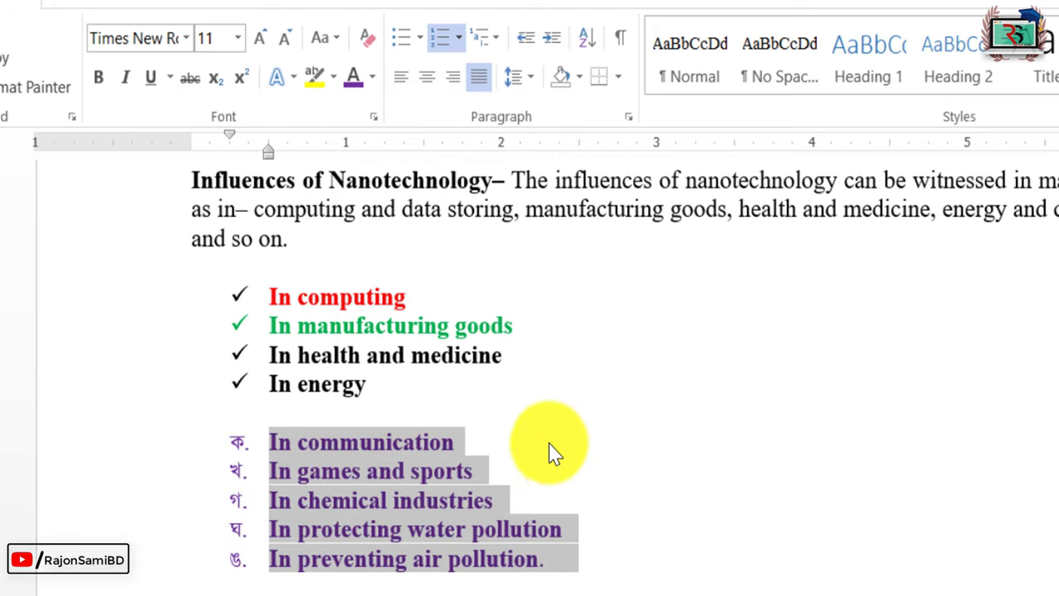
left_click(549, 446)
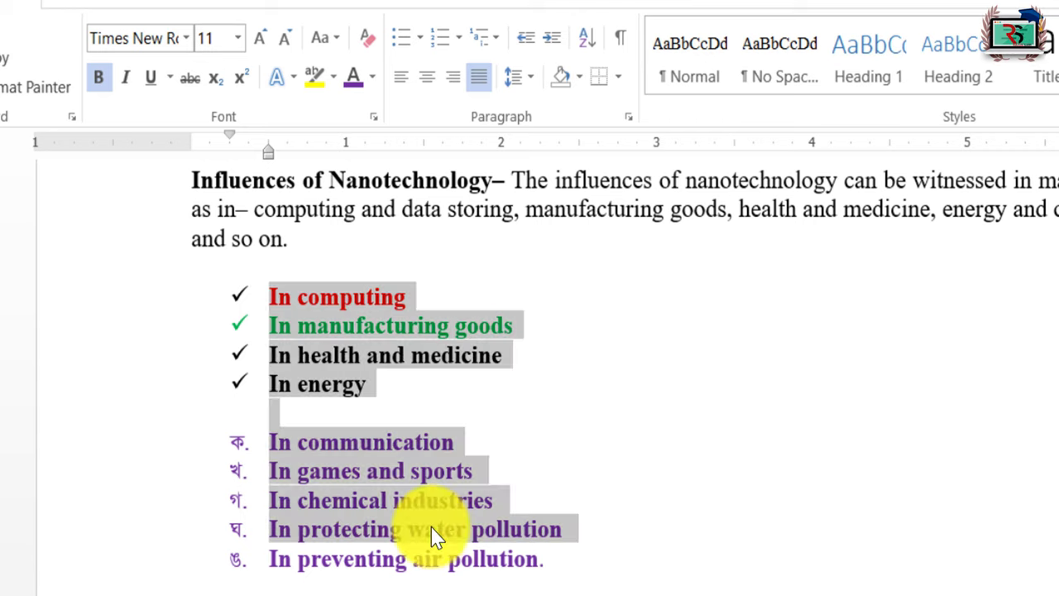
left_click(629, 497)
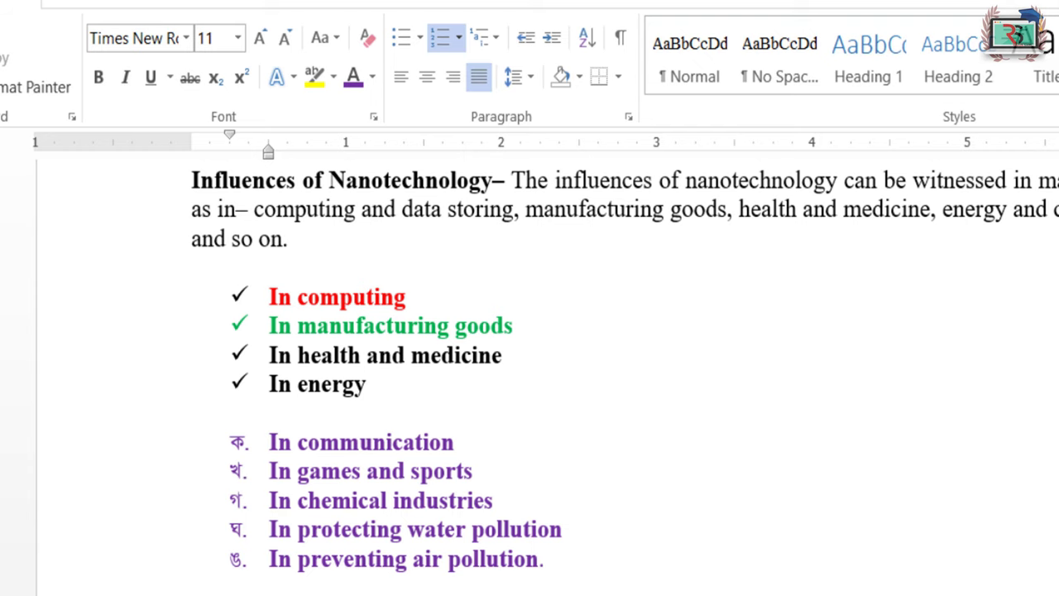
- Drag the ruler indents so the four checkmark items sit flush left, text close beside each checkmark
left_click(667, 376)
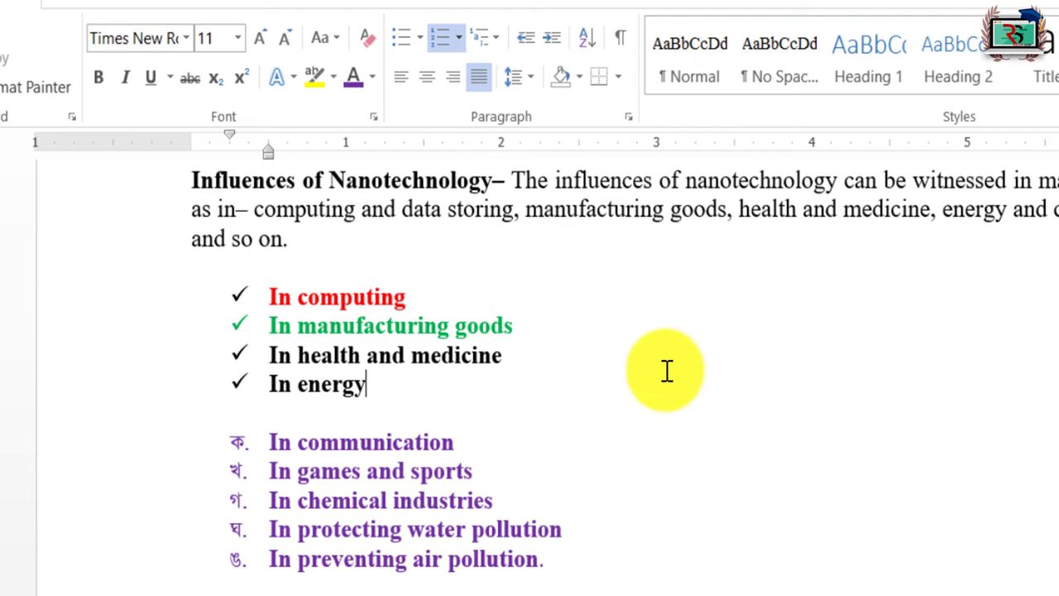
left_click(161, 303)
left_click(431, 402, "shift")
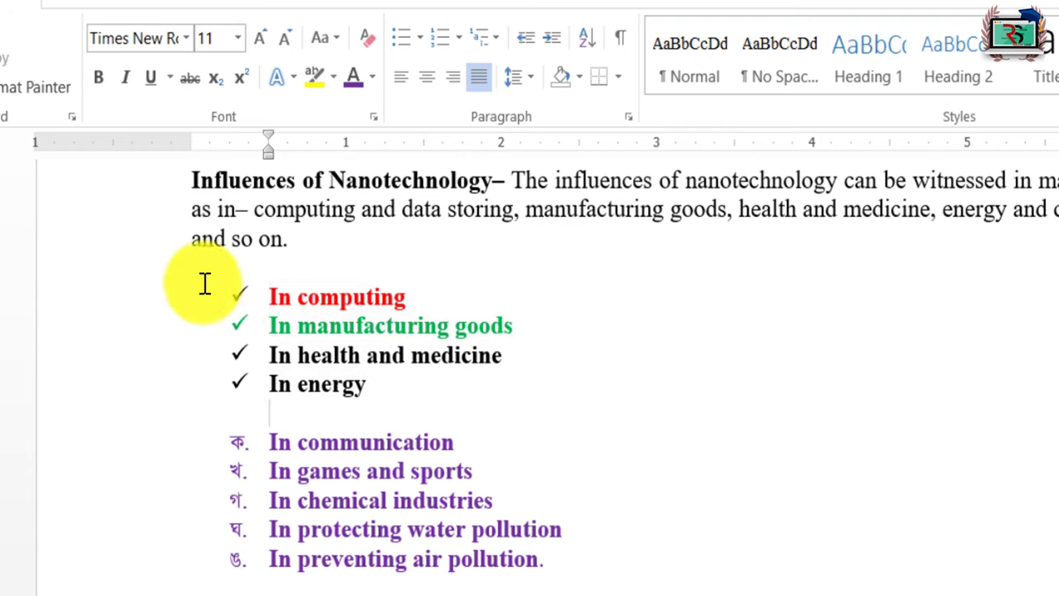
left_click_drag(206, 284, 464, 406)
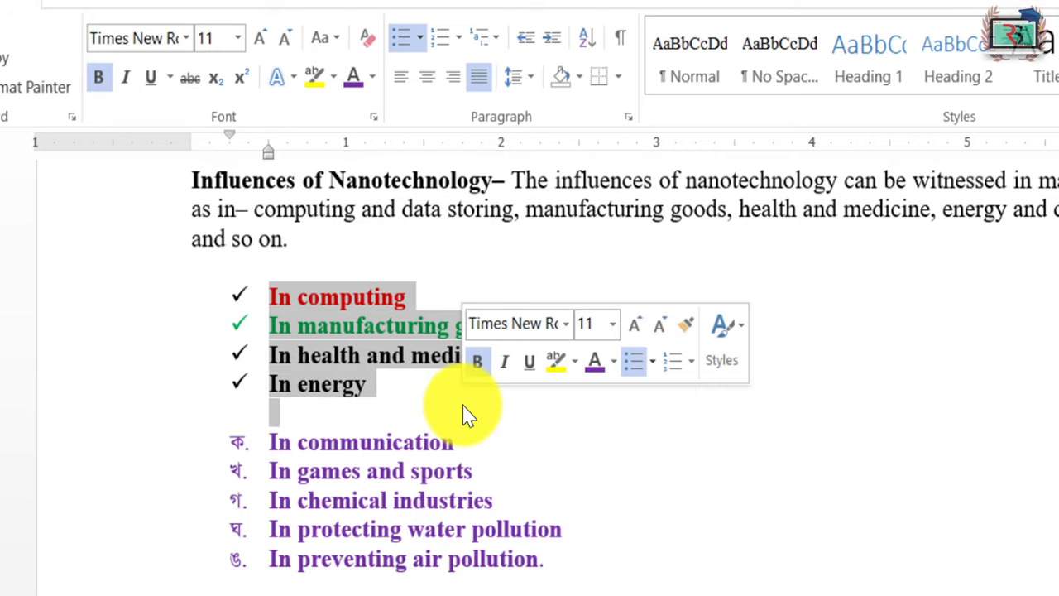
left_click_drag(403, 389, 263, 296)
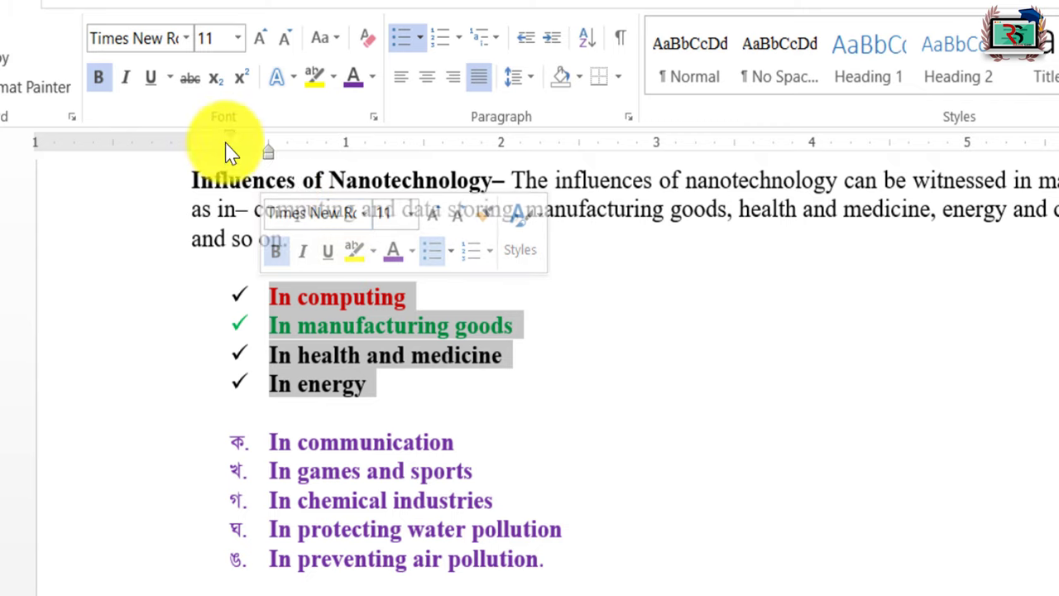
left_click_drag(232, 141, 203, 141)
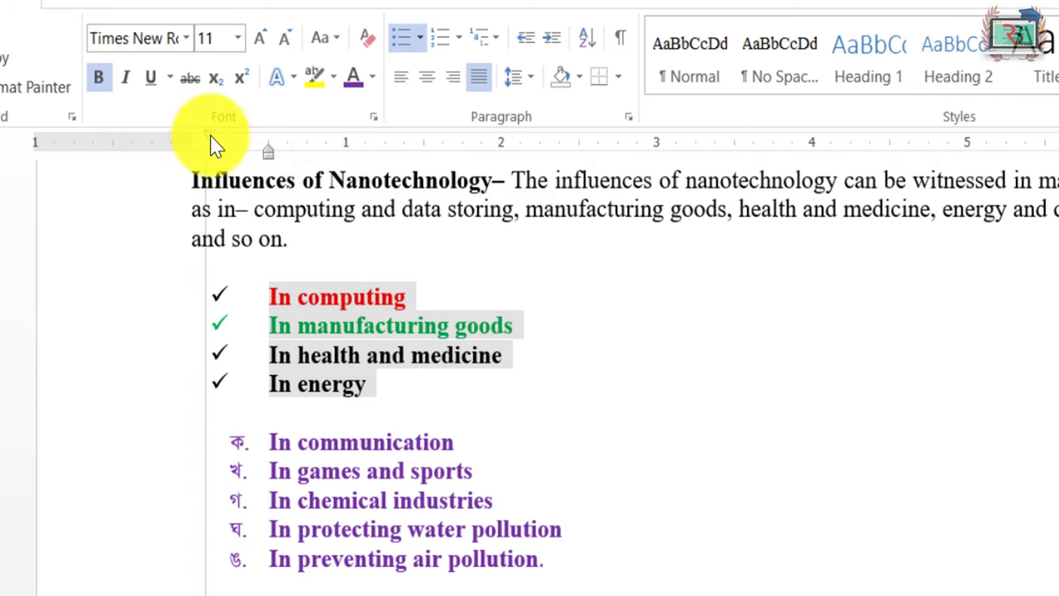
mouse_move(202, 141)
left_mouse_down()
mouse_move(234, 145)
mouse_move(182, 147)
mouse_move(199, 147)
left_mouse_up()
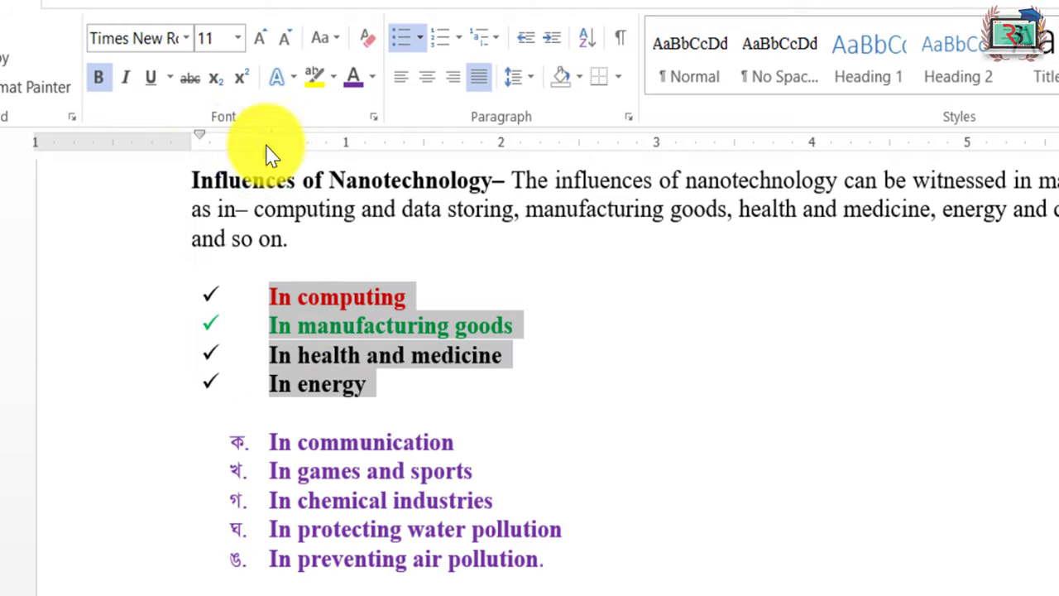
mouse_move(266, 149)
left_mouse_down()
mouse_move(193, 165)
mouse_move(220, 155)
mouse_move(195, 143)
left_mouse_up()
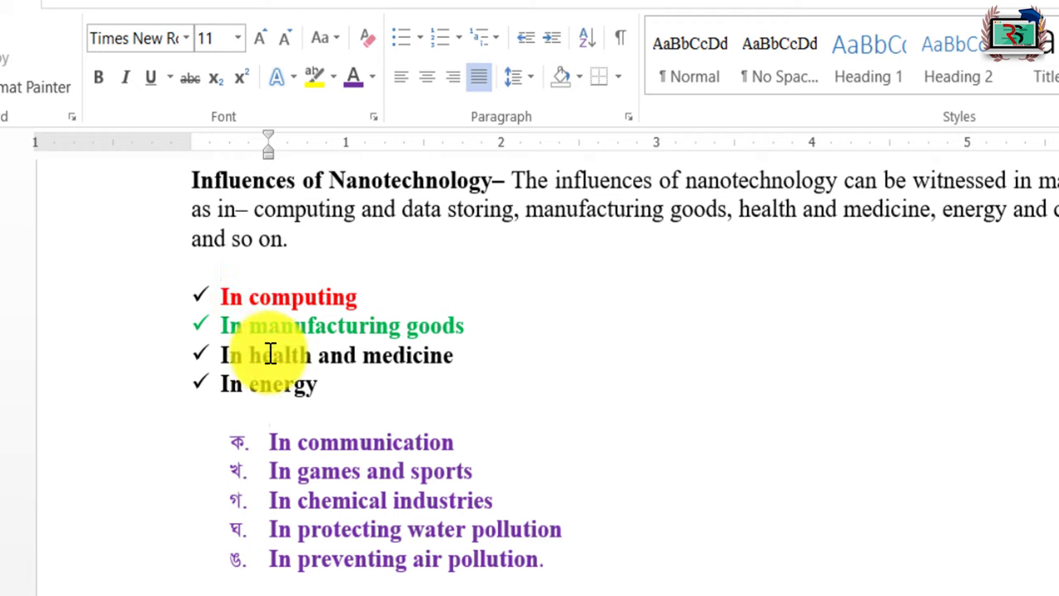
left_click_drag(297, 441, 441, 560)
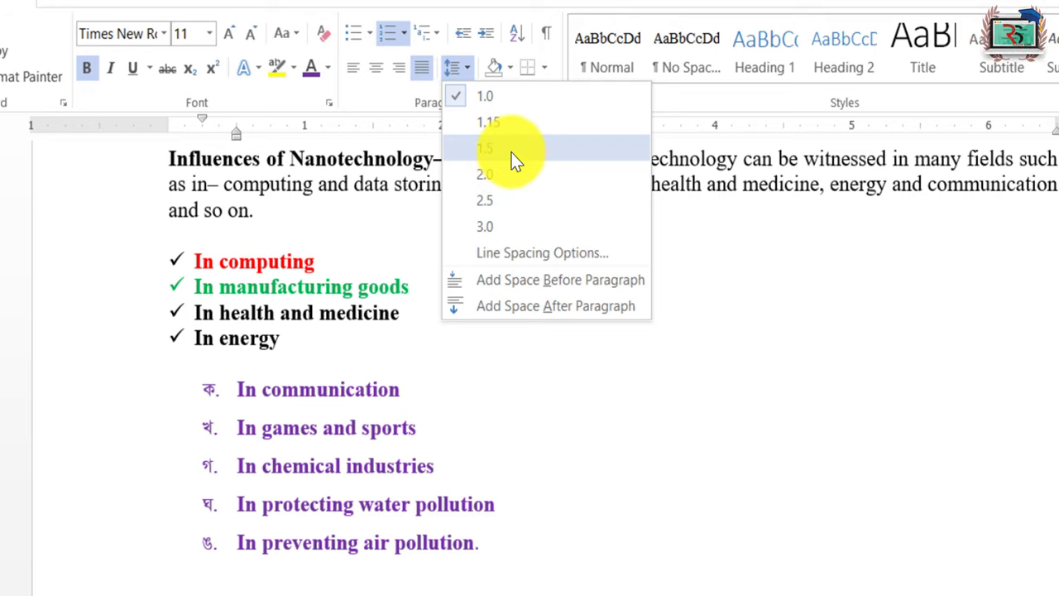
- Set the purple Bangla-numbered list's line spacing to Multiple at 0.90
left_click(488, 98)
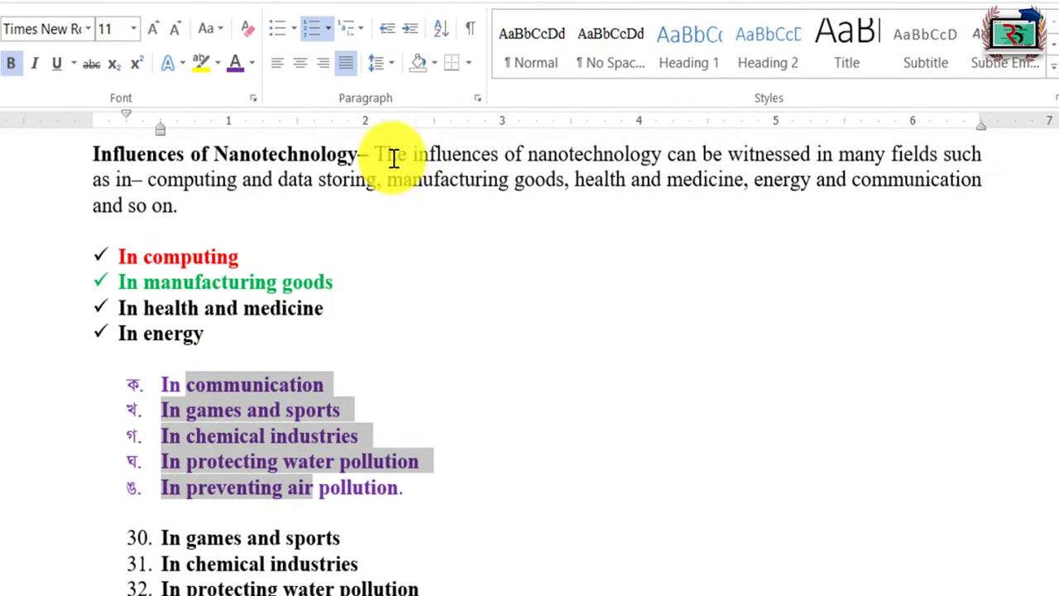
left_click(477, 98)
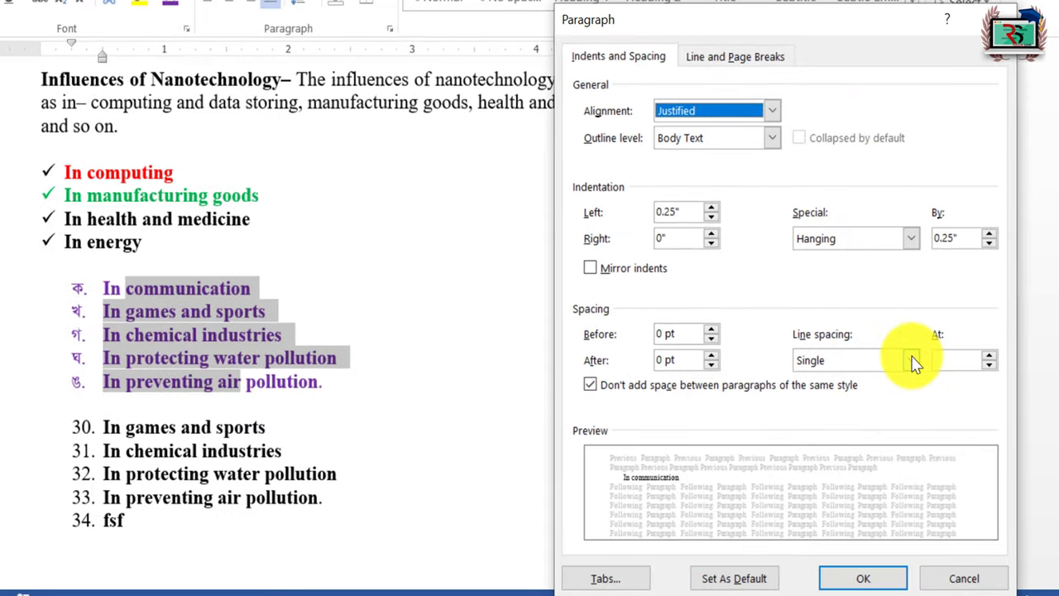
left_click(911, 361)
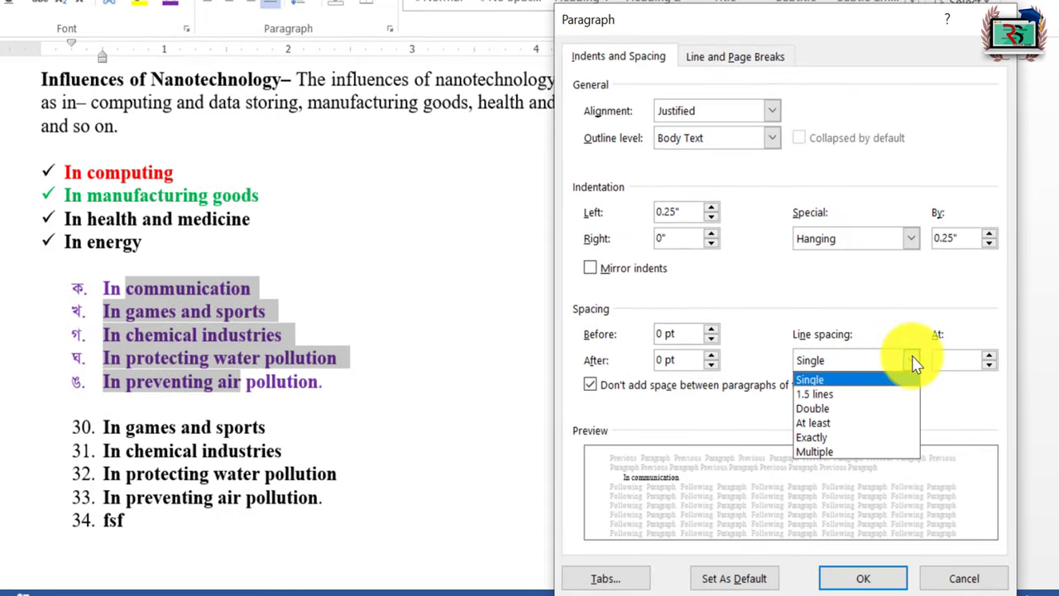
left_click(914, 364)
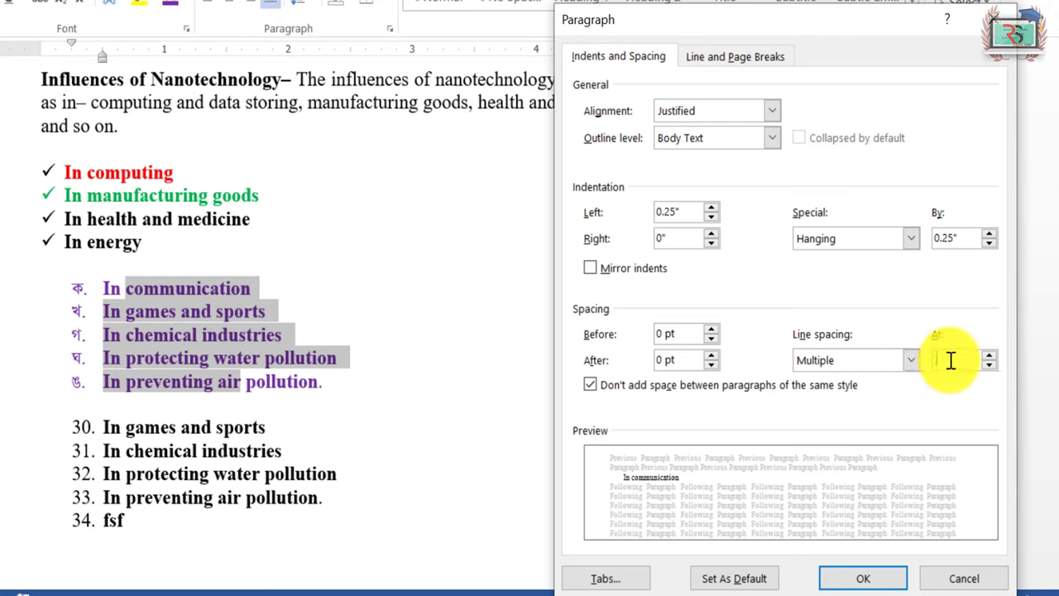
type(".90")
left_click(858, 579)
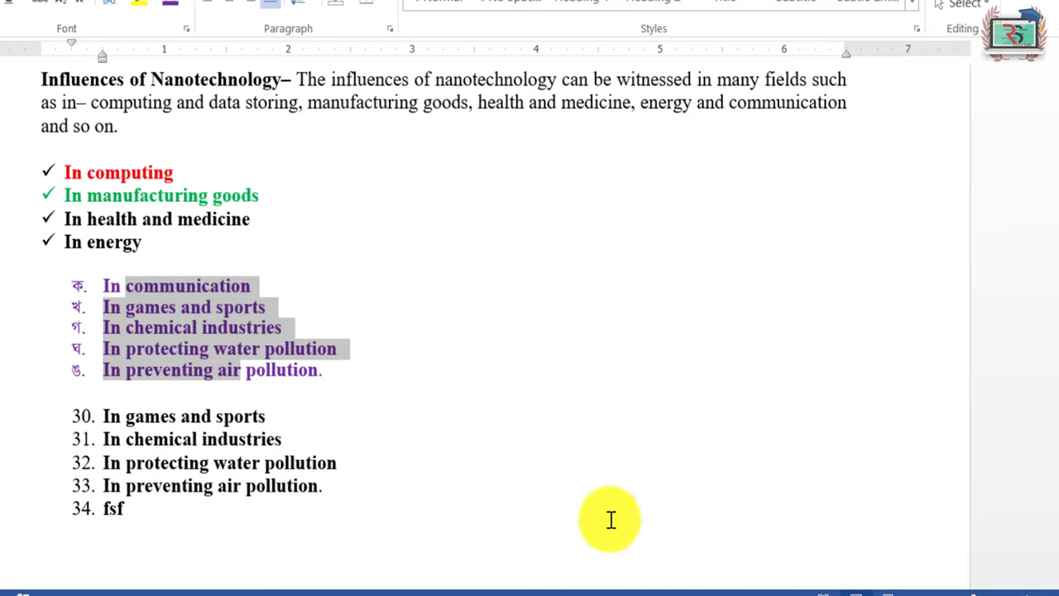
- Try 0.5 line spacing on the purple list, then undo it as too cramped
left_click(390, 29)
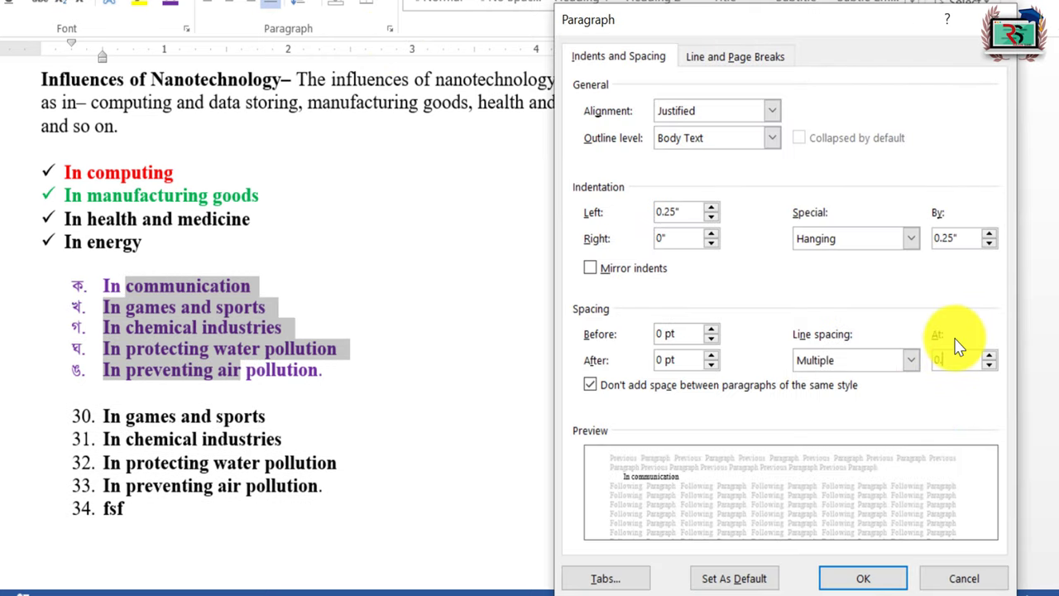
left_click(863, 578)
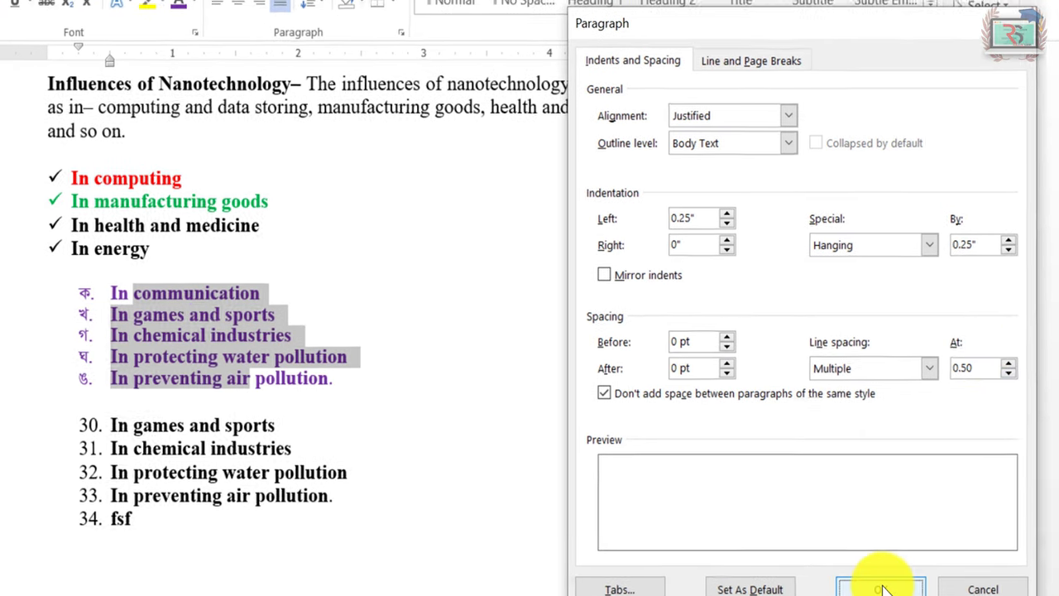
left_click(284, 388)
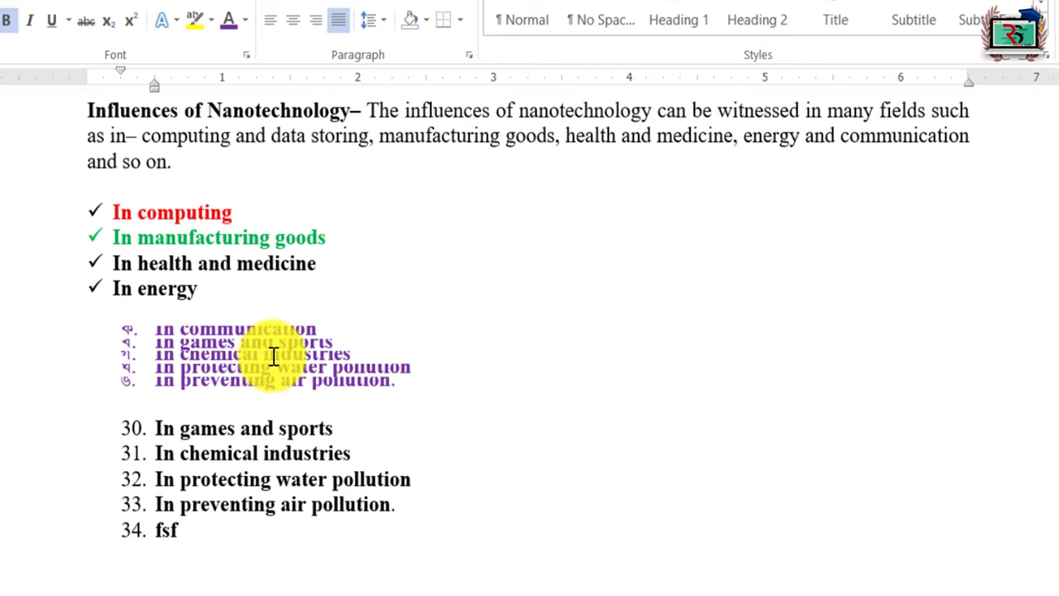
key("ctrl+z")
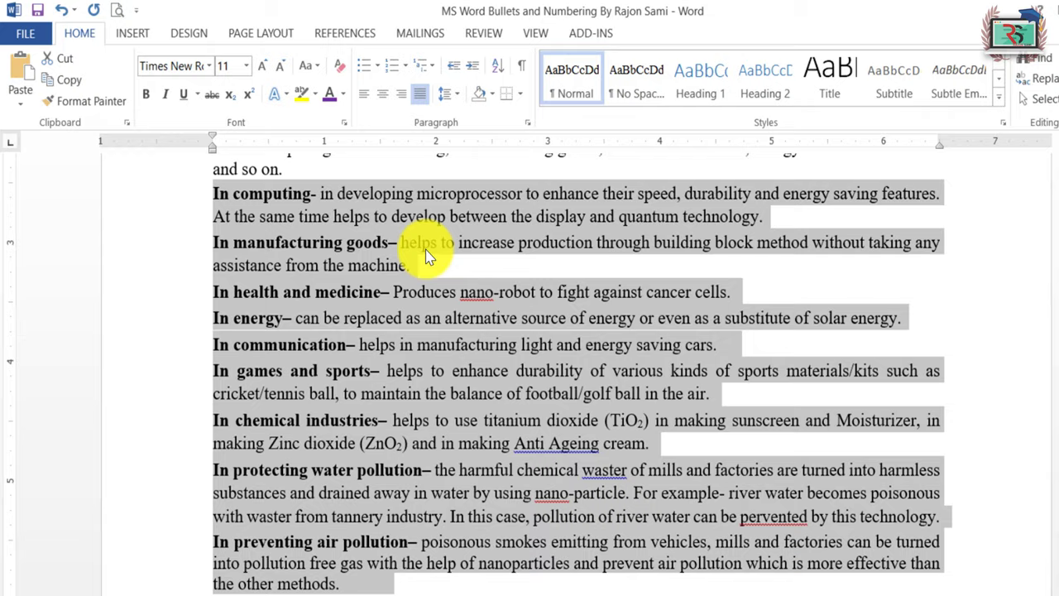
- Apply arrow bullets to the paragraphs from In computing to In games and sports
left_click(344, 242)
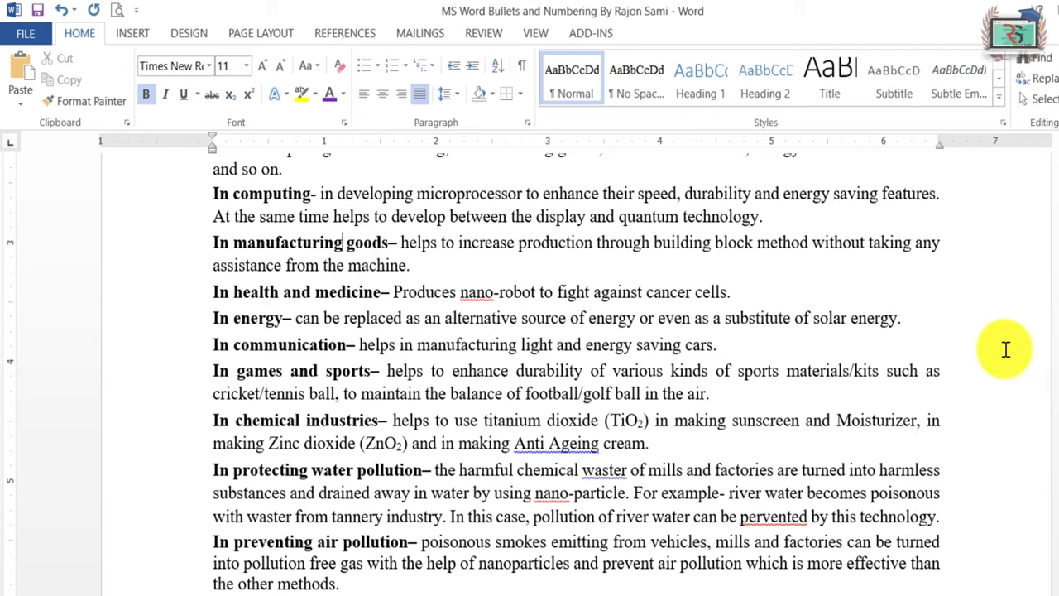
scroll(530, 373, "up", 3)
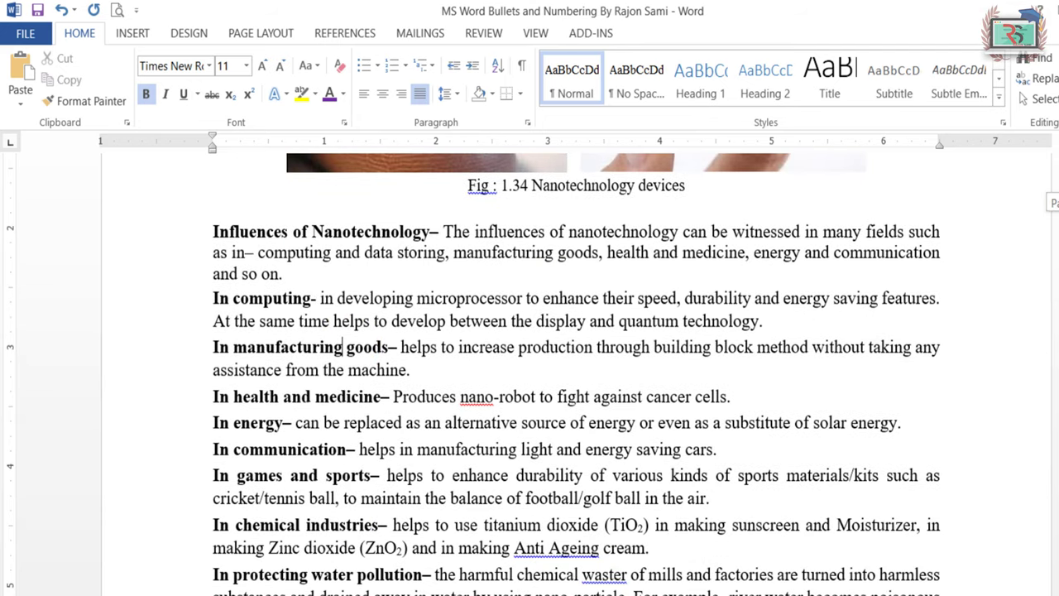
scroll(530, 372, "up", 3)
scroll(530, 373, "up", 2)
scroll(529, 372, "down", 3)
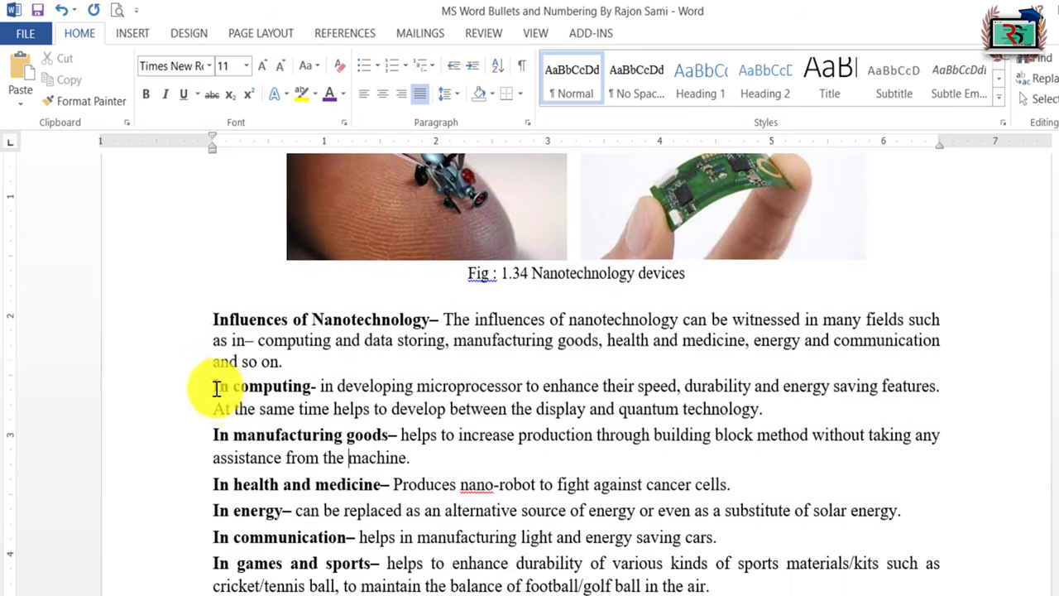
left_click_drag(213, 382, 411, 456)
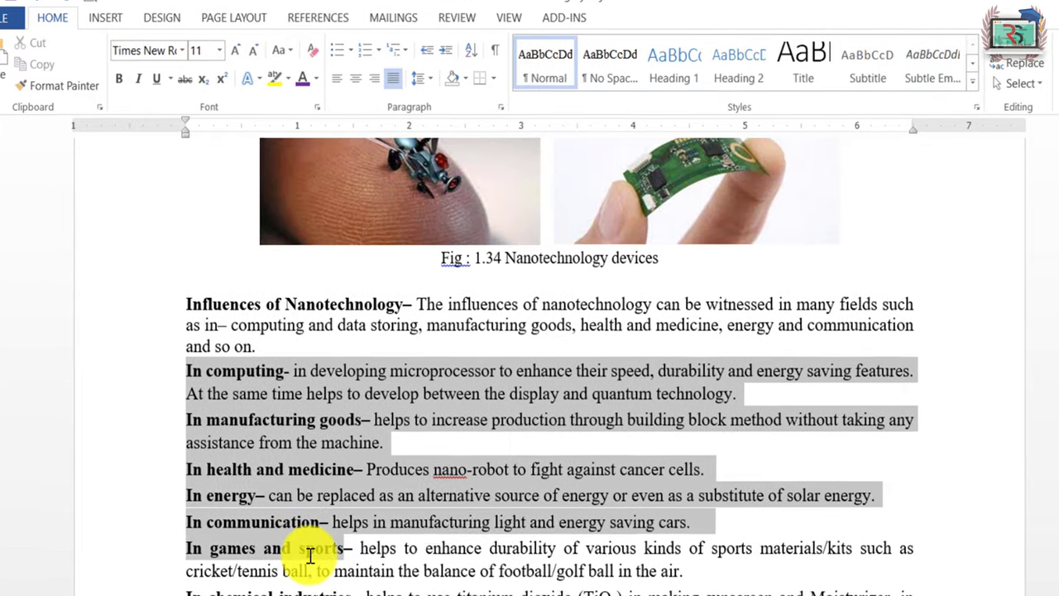
left_click_drag(311, 521, 369, 563)
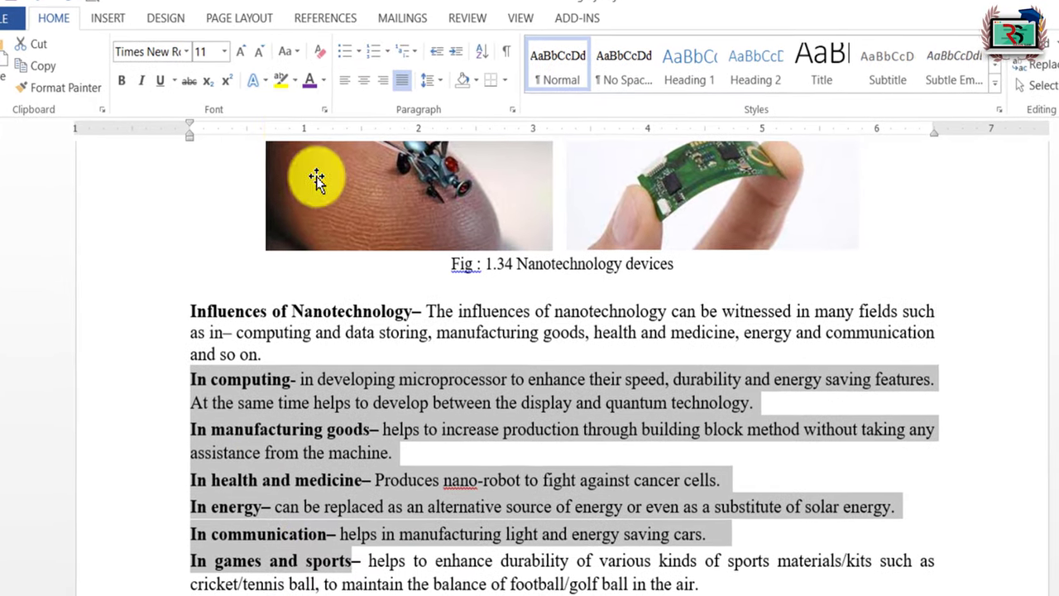
left_click(362, 54)
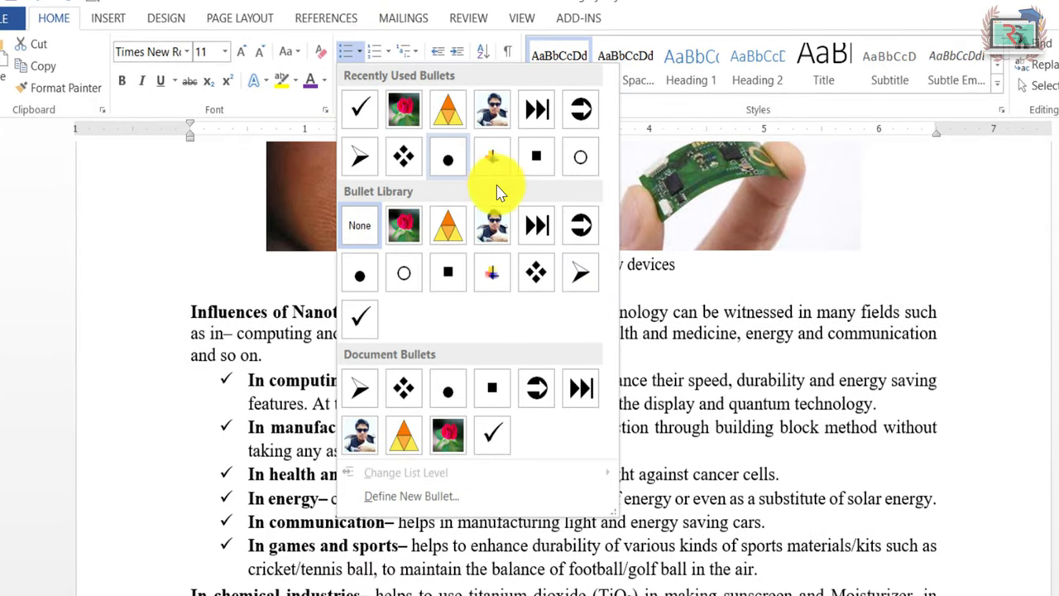
left_click(356, 158)
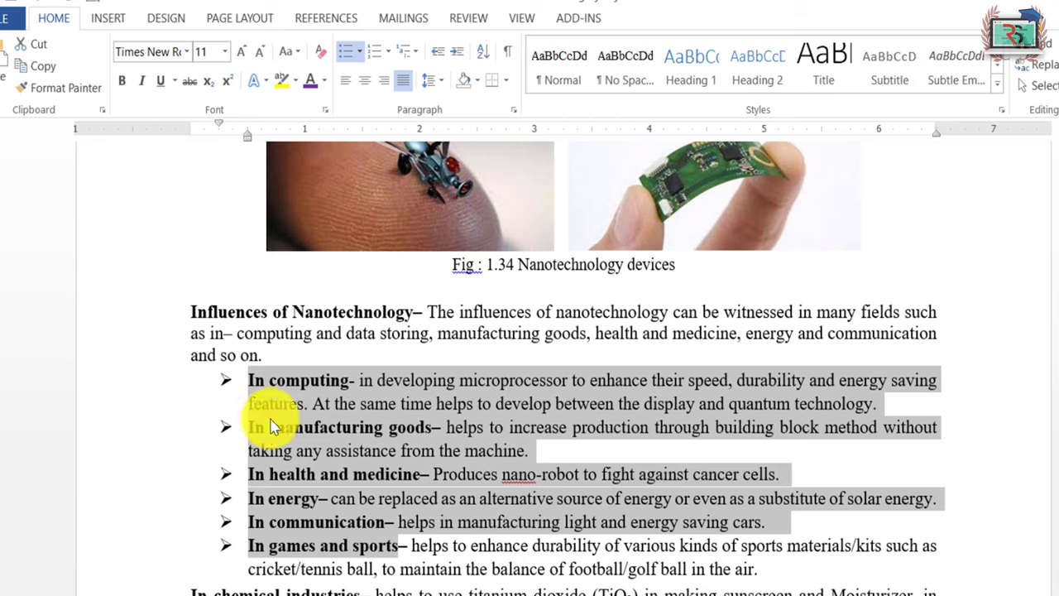
- Start a new arrow-bulleted line after the first item
left_click(268, 421)
left_click_drag(269, 380, 321, 499)
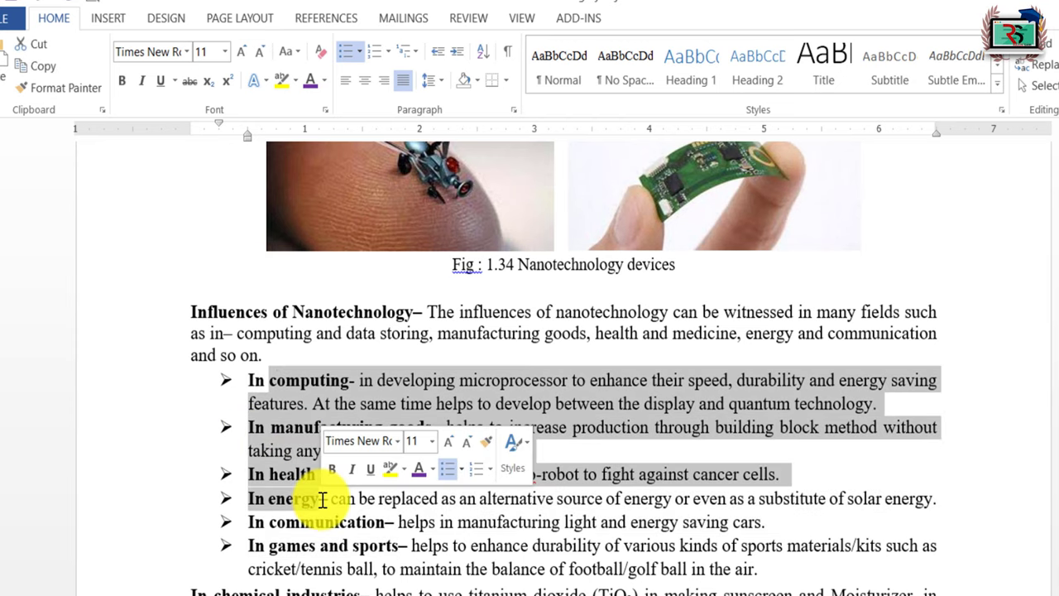
left_click(261, 499)
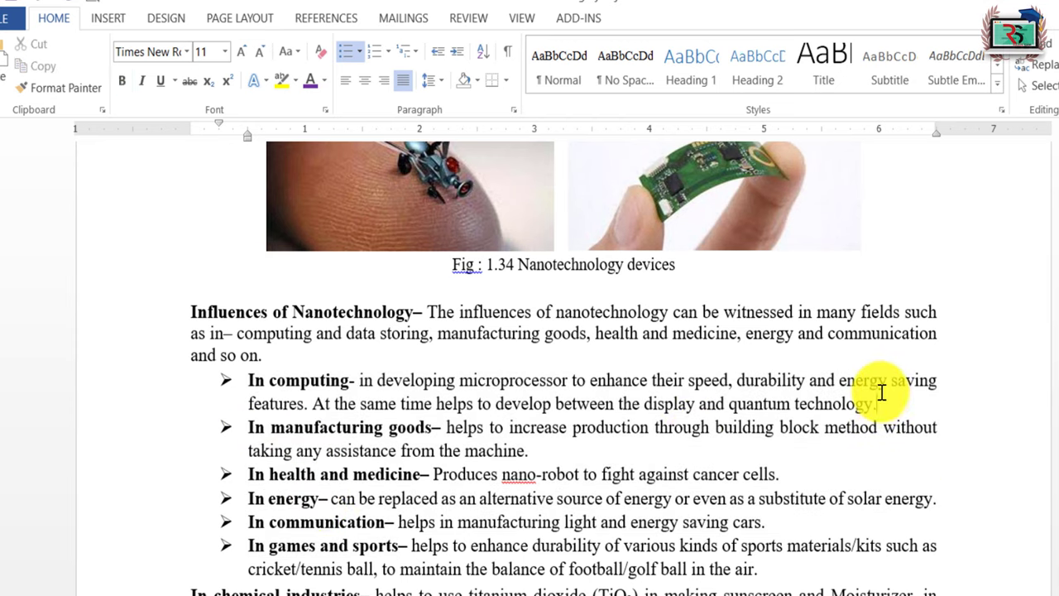
key("Return")
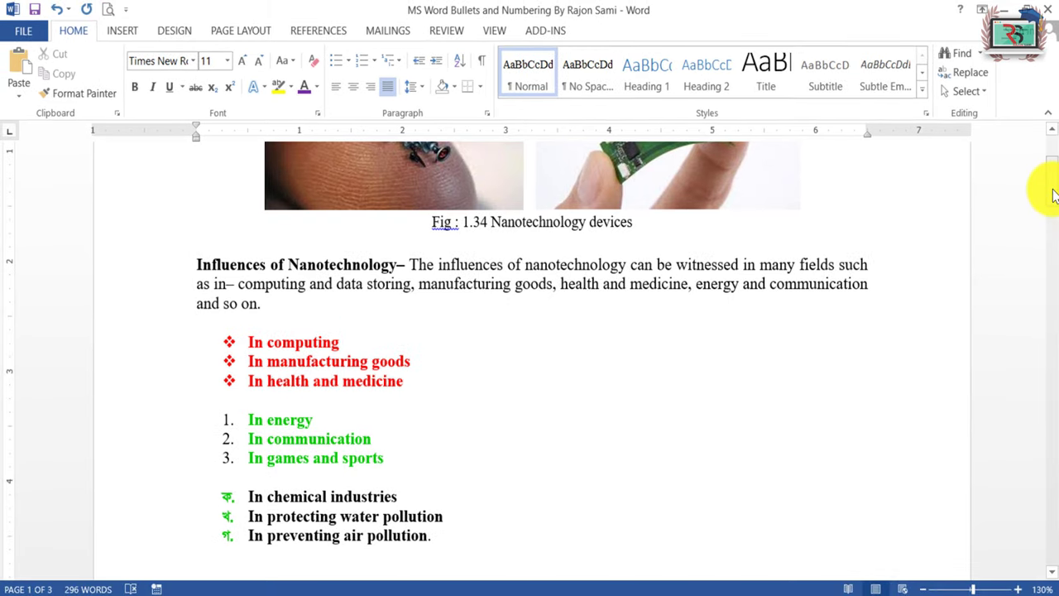
left_click_drag(248, 496, 294, 539)
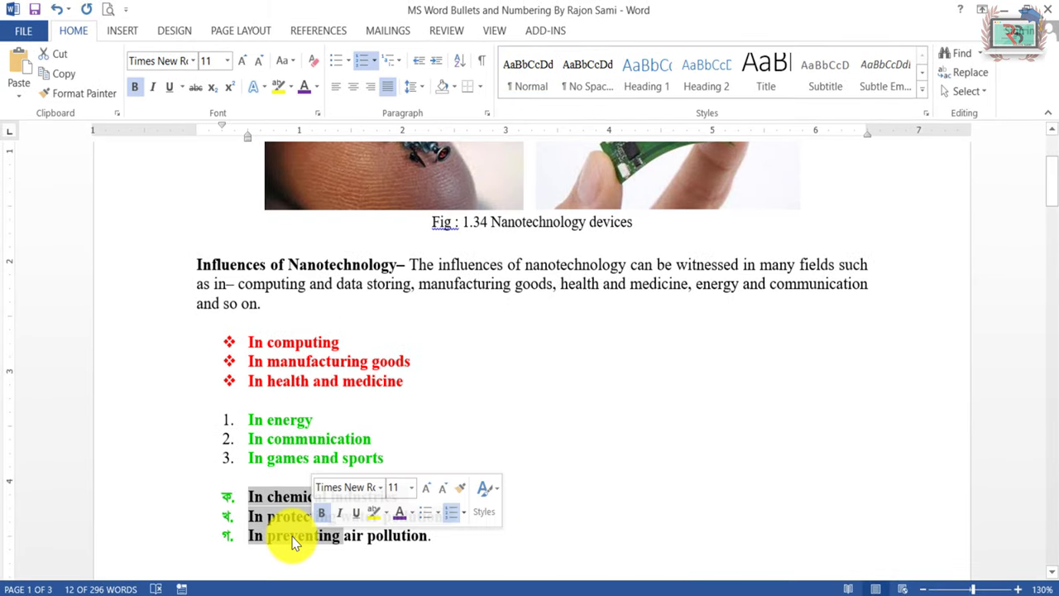